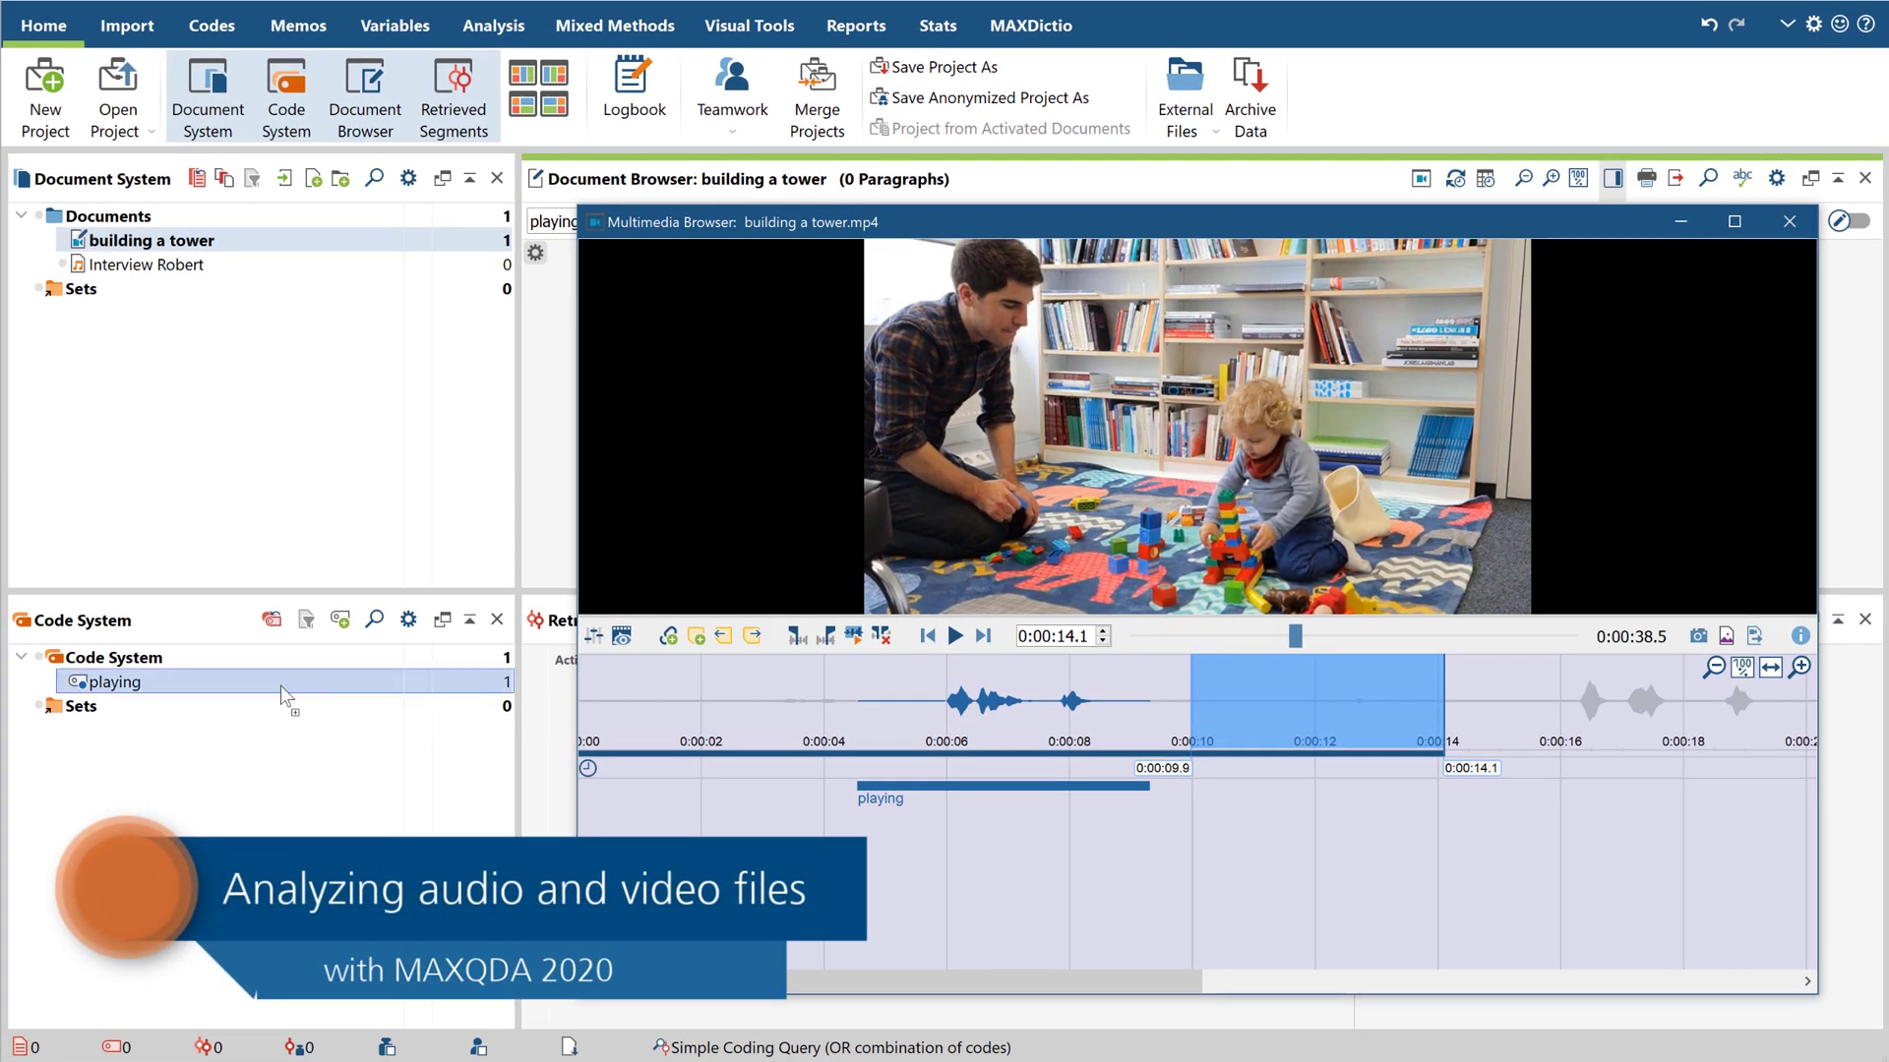
# - Code the 0:00:09.9–0:00:14.1 timeline clip with the 'playing' code
pyautogui.moveTo(283, 691); pyautogui.dragTo(283, 690)
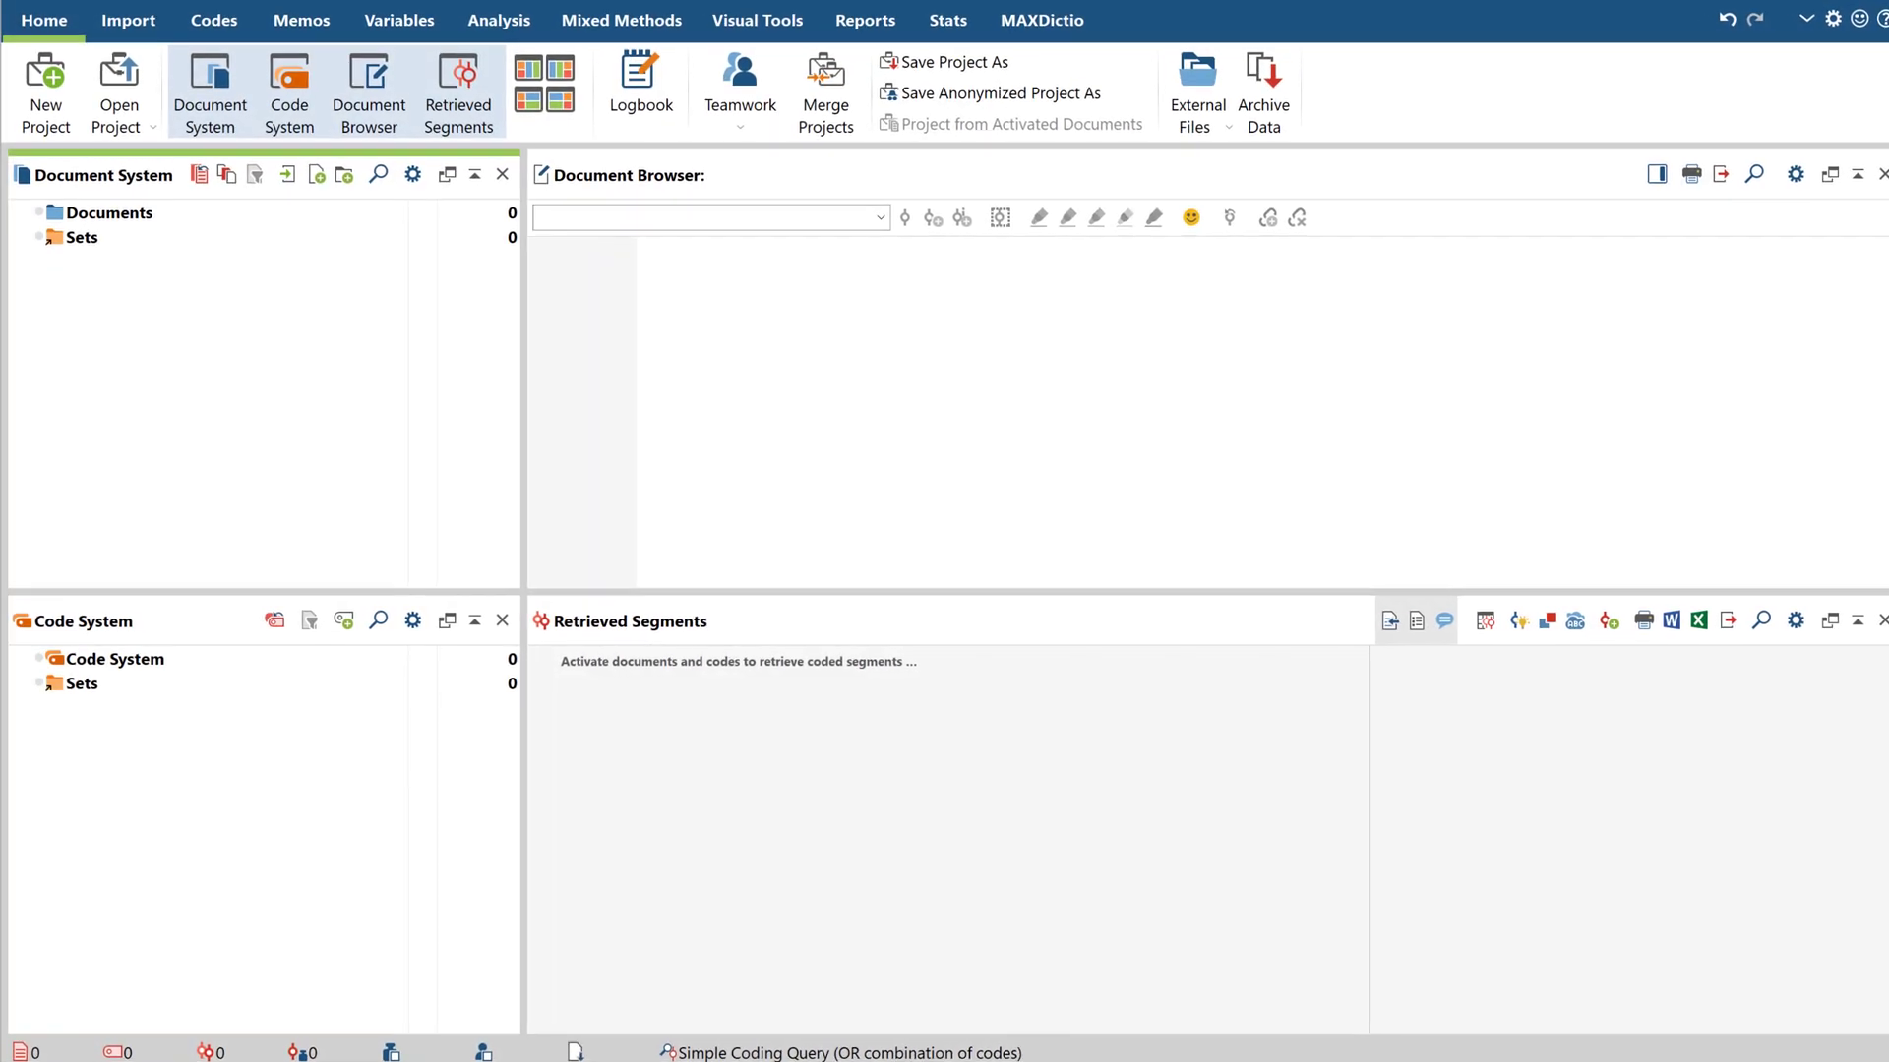
# - Import Interview Robert.mp3 and building a tower.mp4, with Interview Robert.docx as the audio's transcript
pyautogui.hotkey('alt', 'Tab')
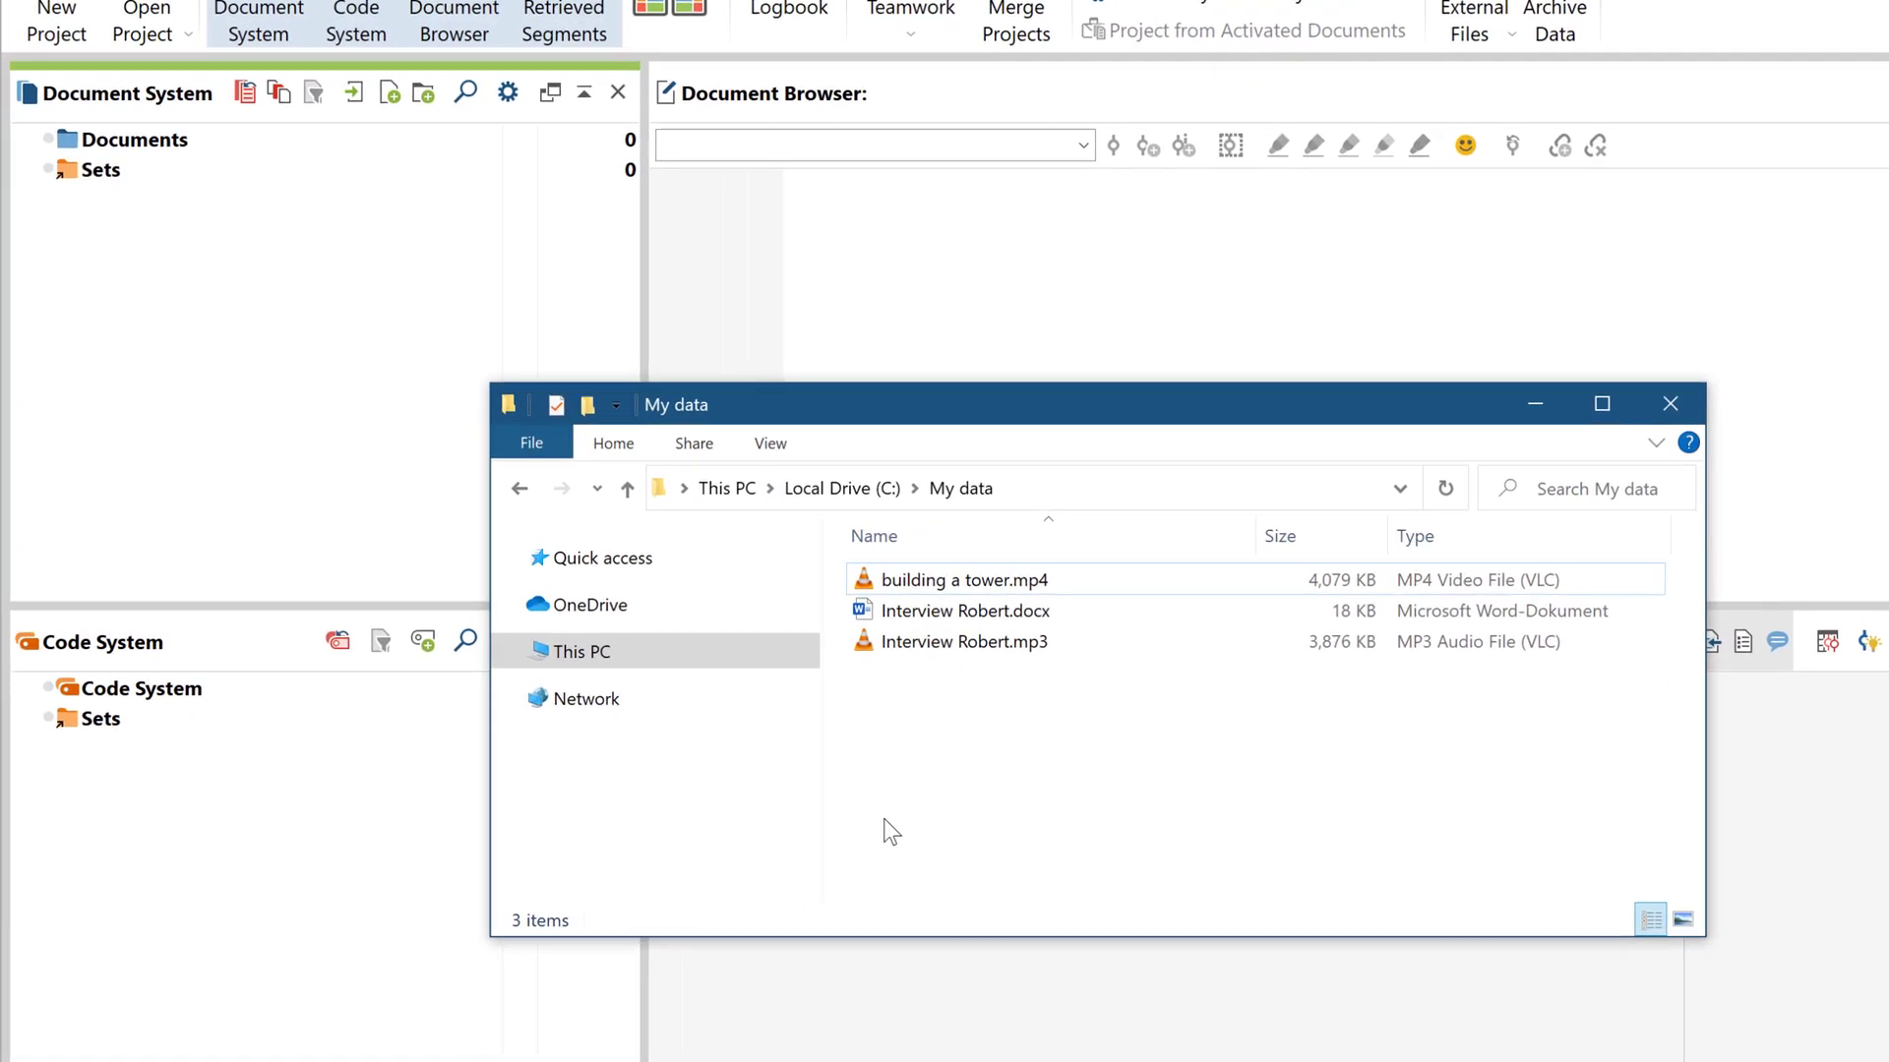
pyautogui.click(987, 646)
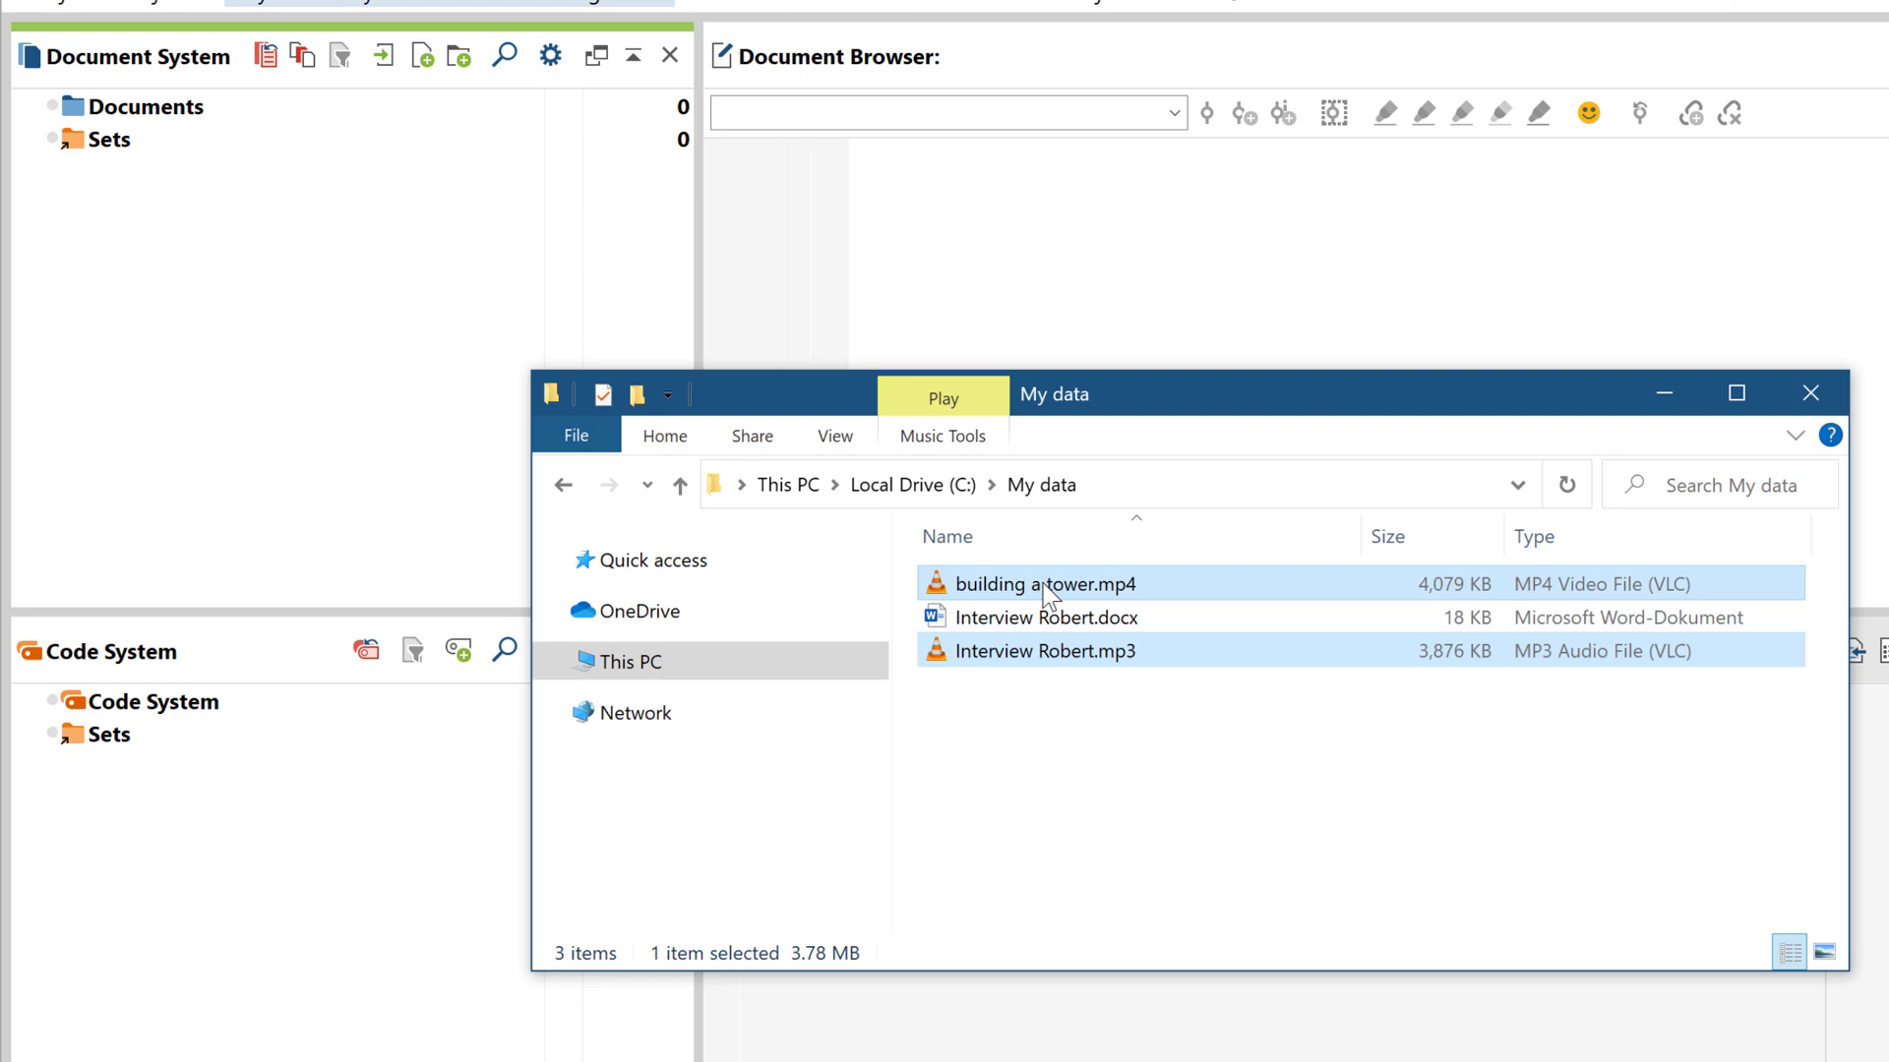
pyautogui.keyDown('ctrl'); pyautogui.click(989, 580); pyautogui.keyUp('ctrl')
pyautogui.moveTo(1050, 579); pyautogui.dragTo(493, 297)
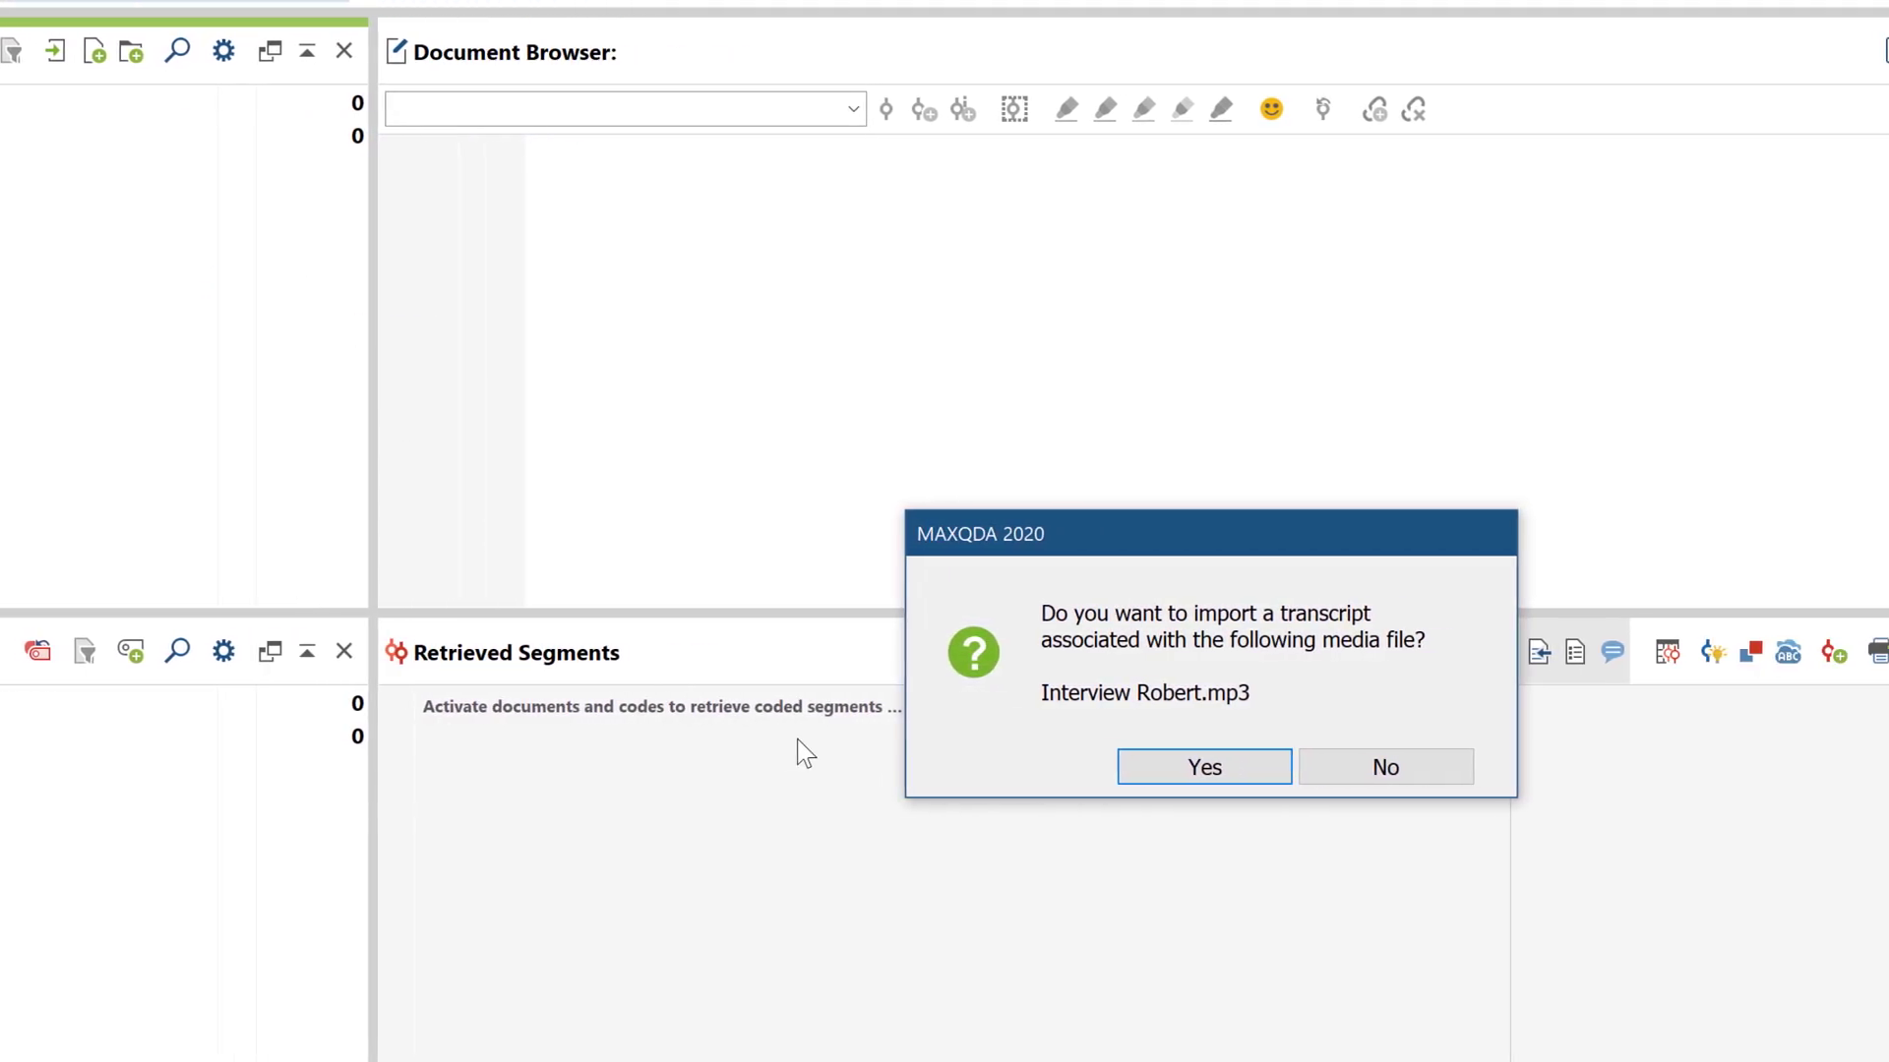
pyautogui.click(1141, 778)
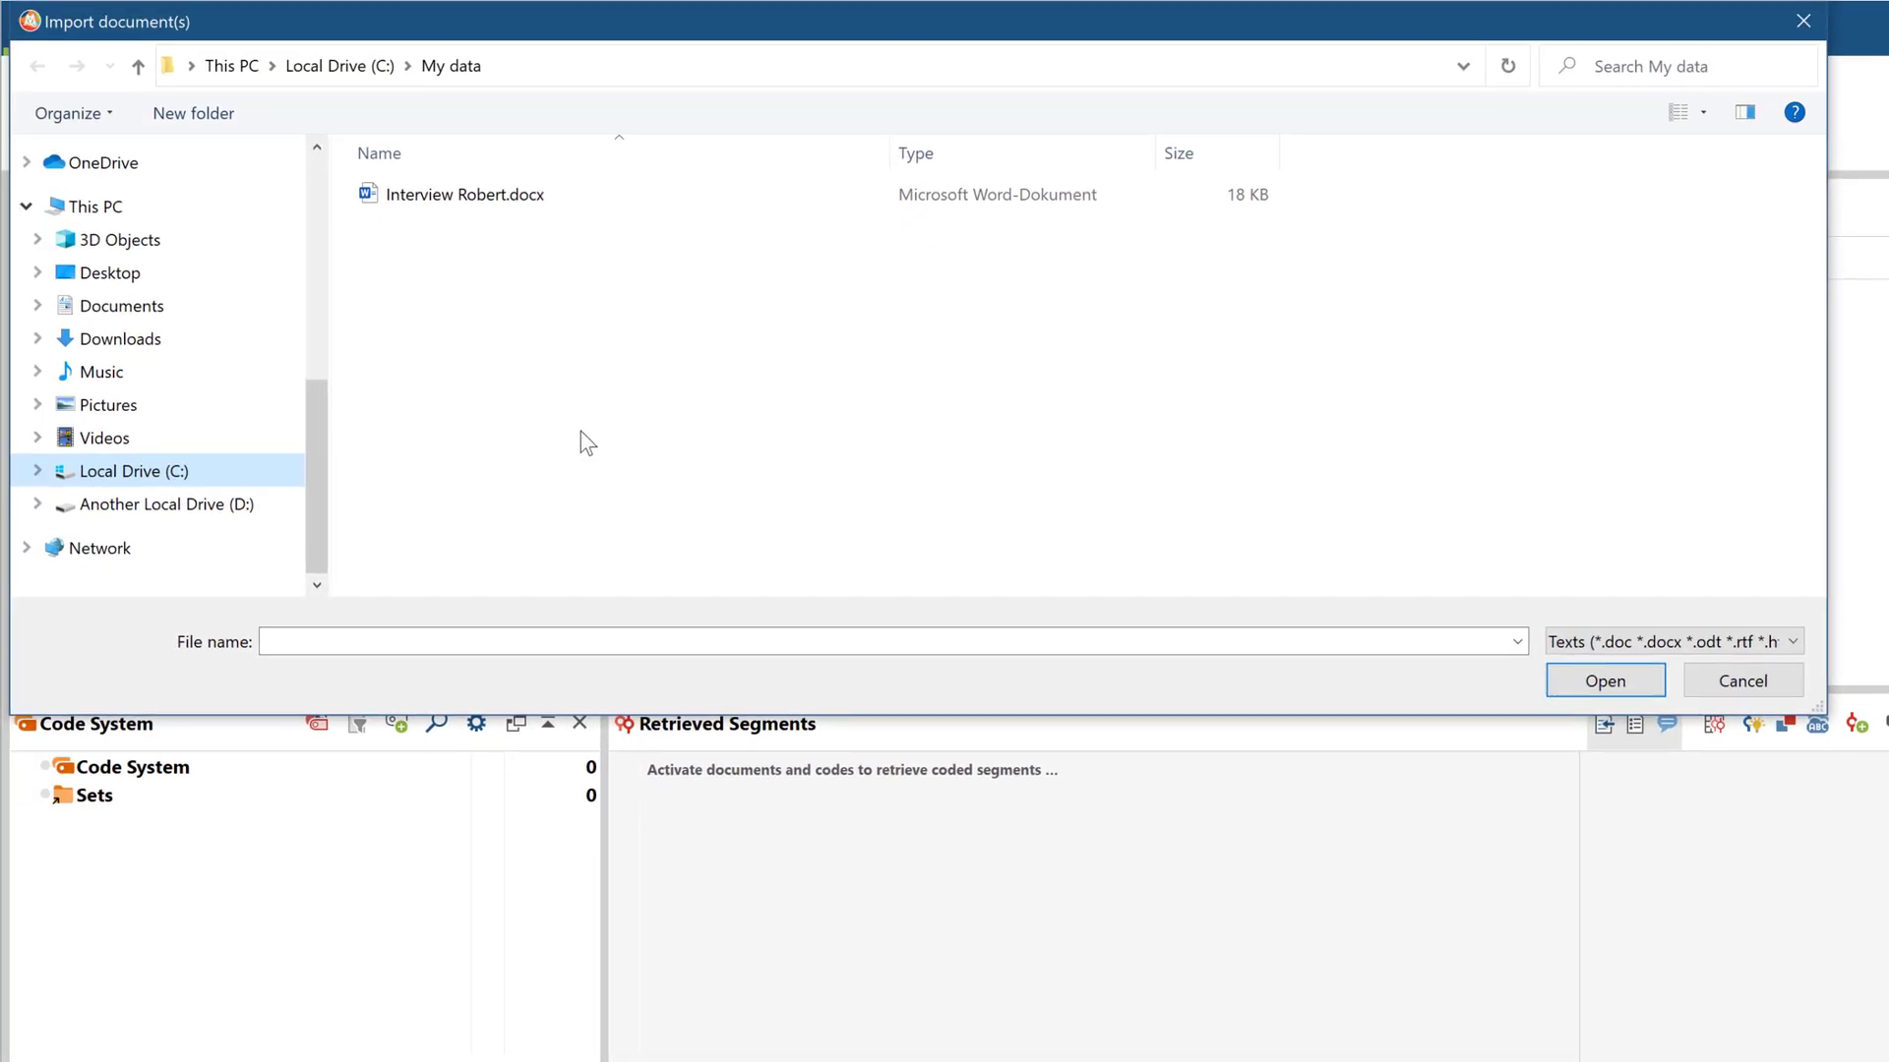
pyautogui.doubleClick(519, 196)
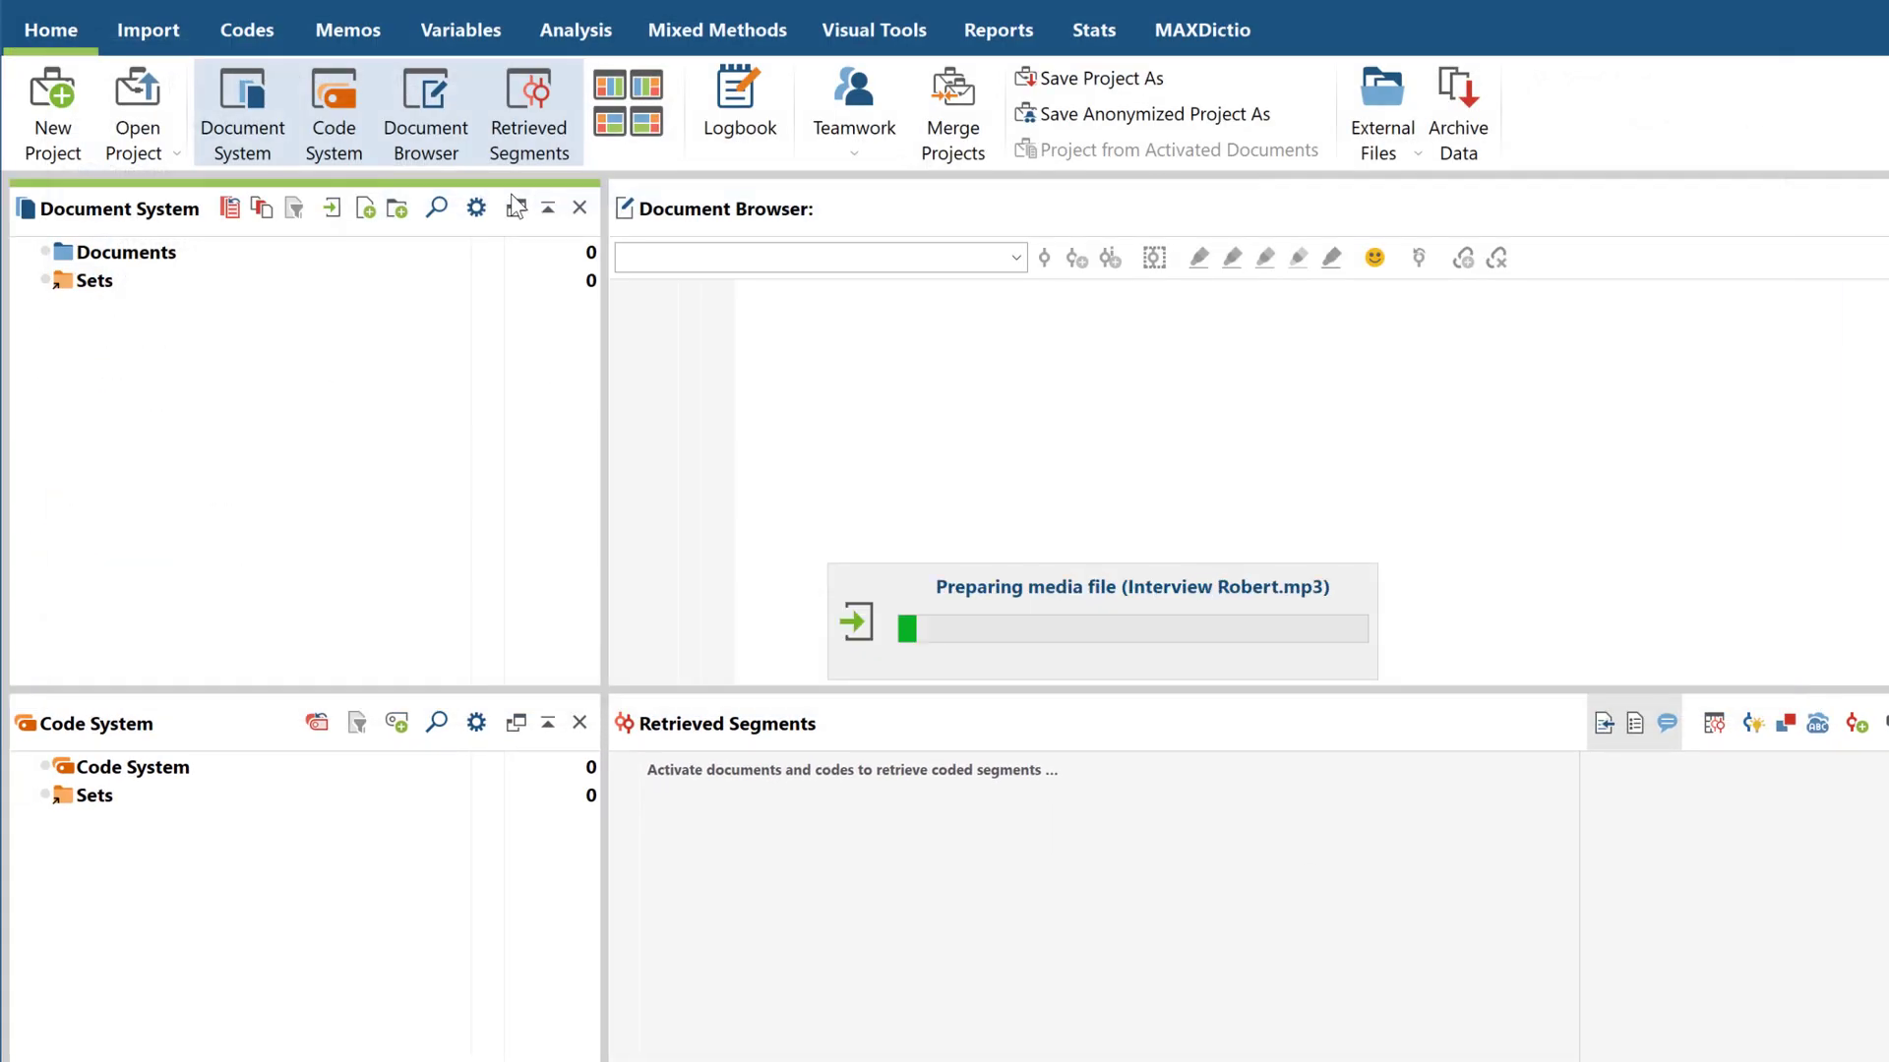
# - Add 20 automatic timestamps to the interview transcript and import the tower video without a transcript
pyautogui.click(161, 38)
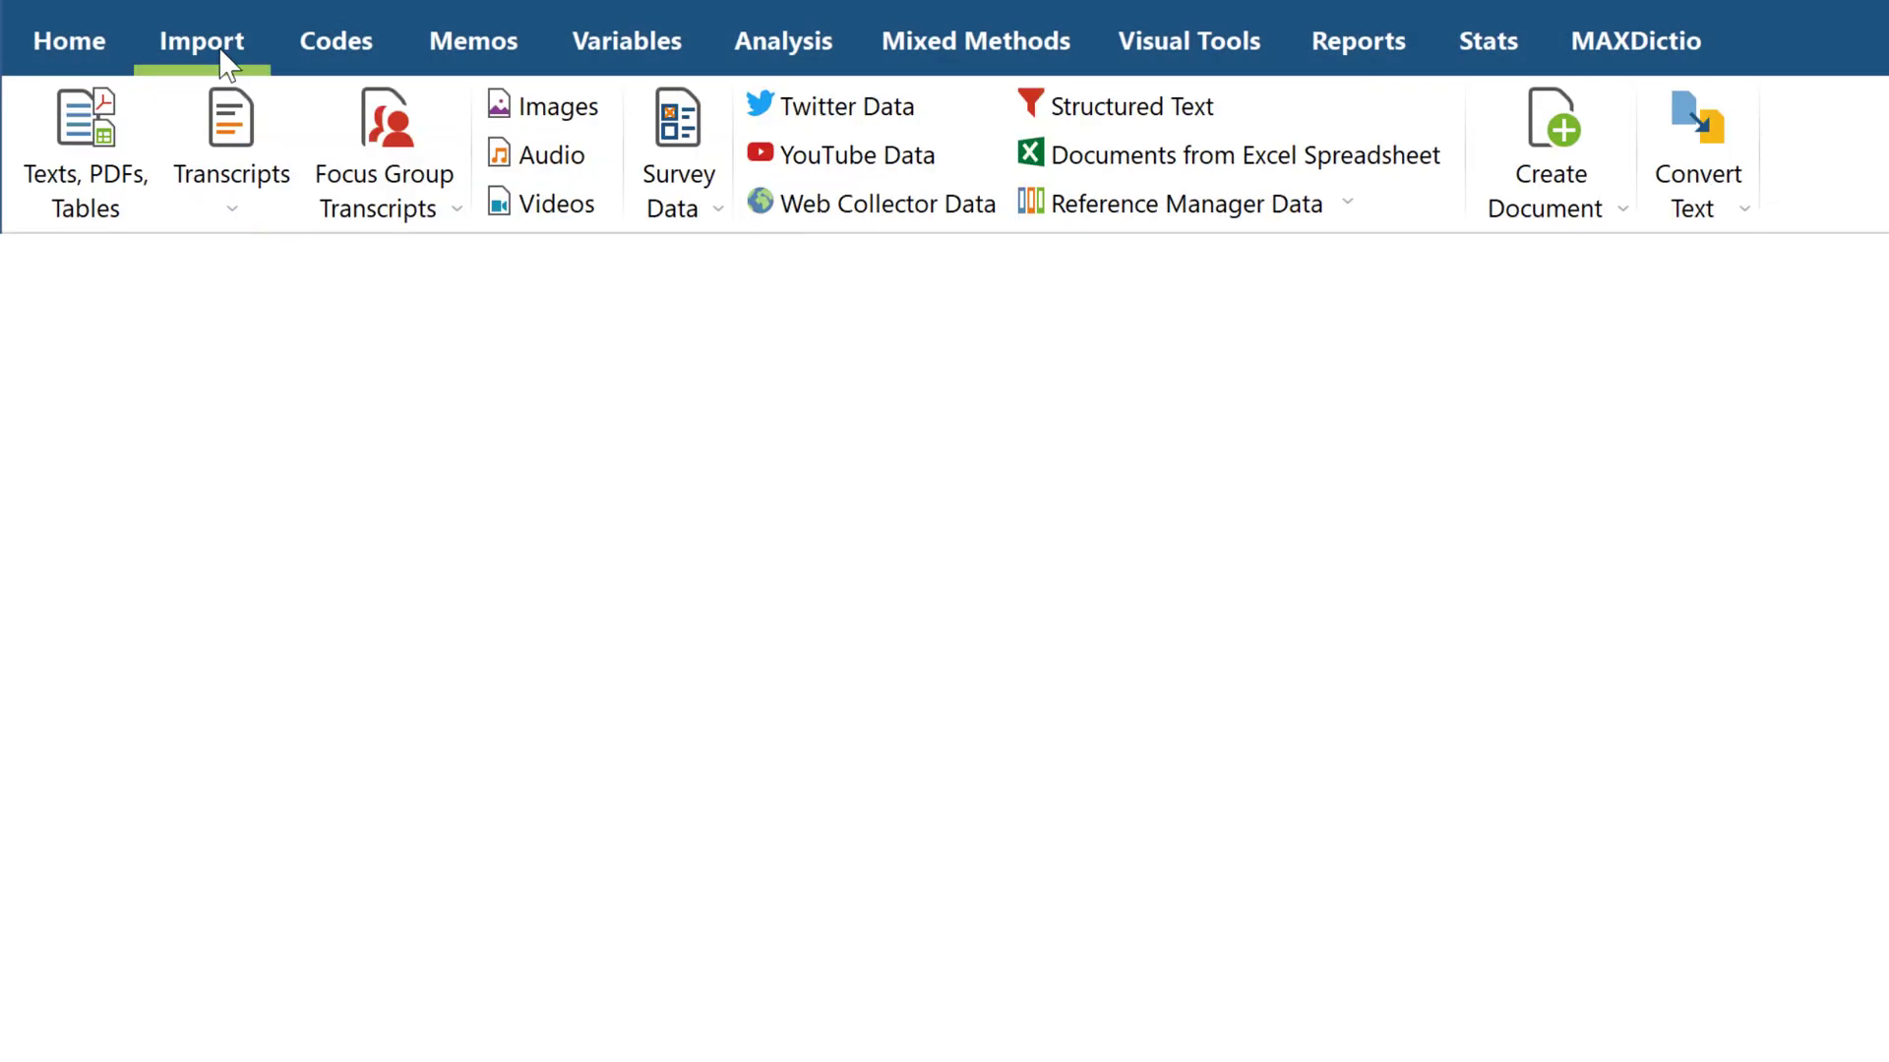
pyautogui.click(267, 197)
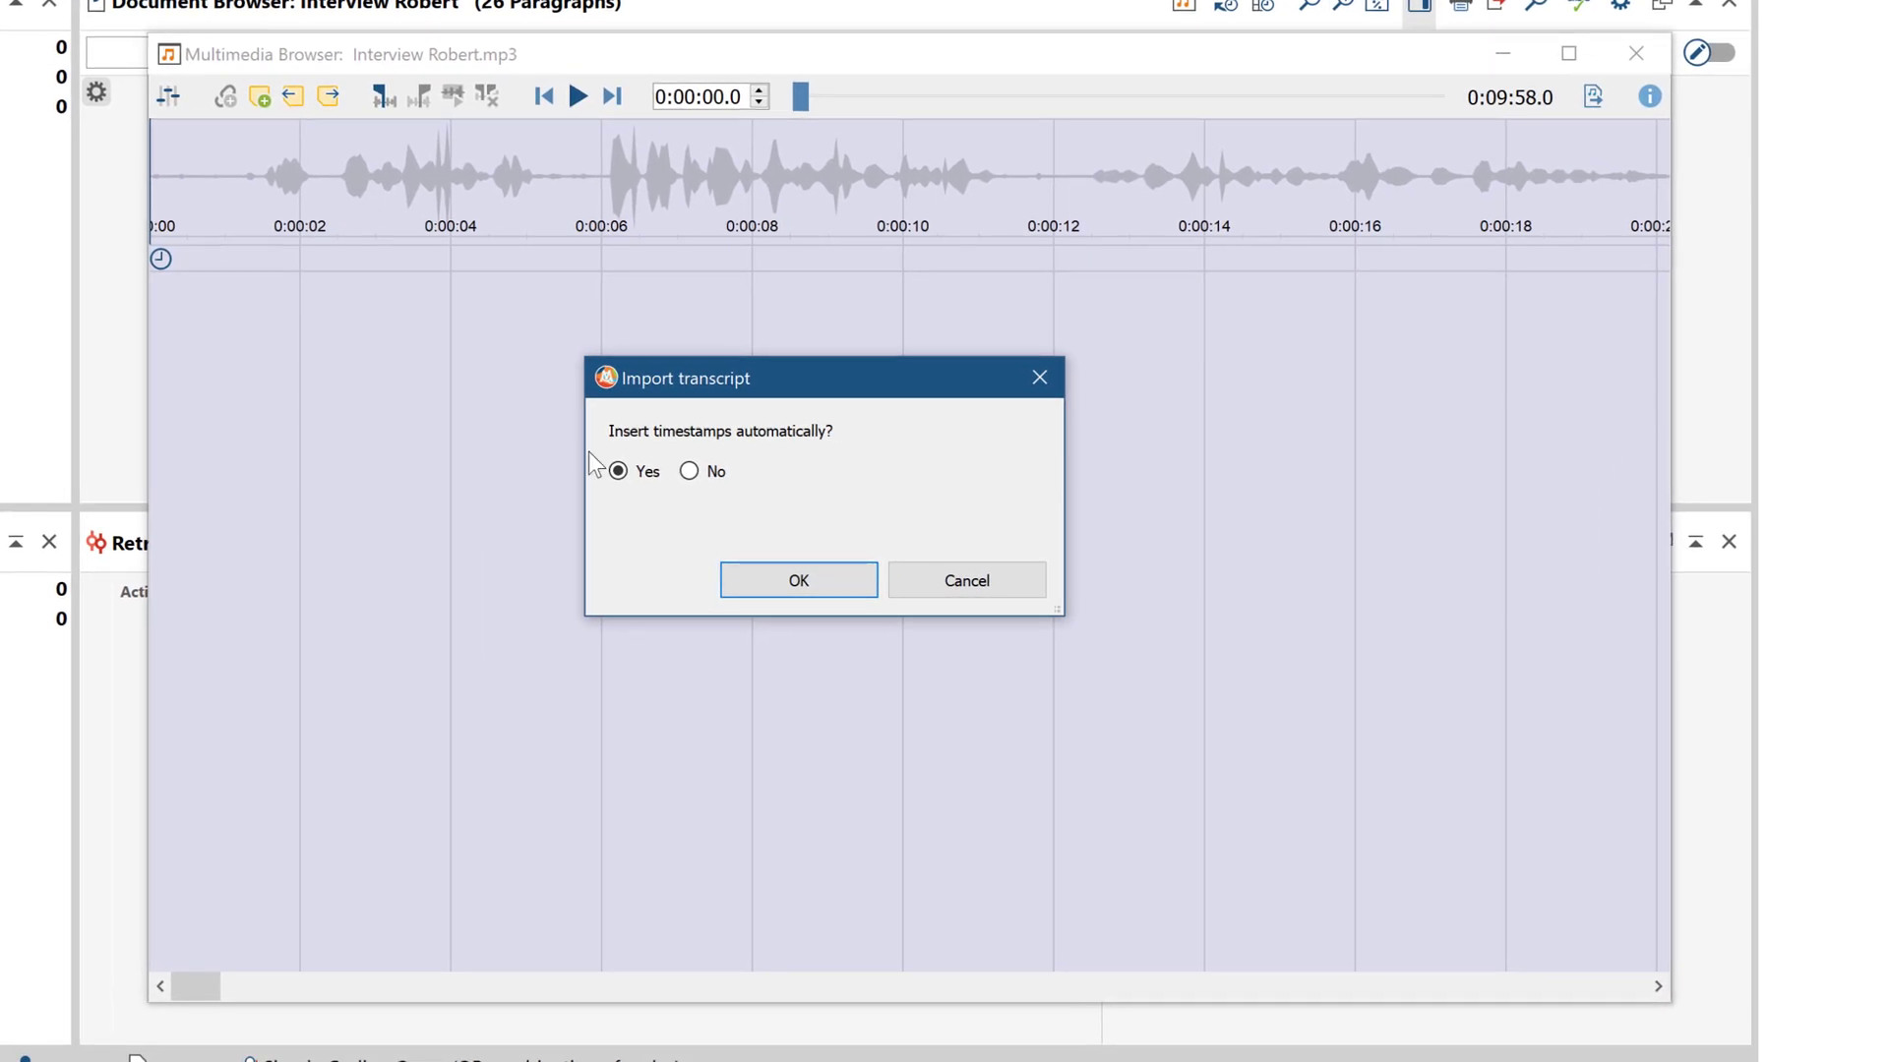
pyautogui.click(761, 567)
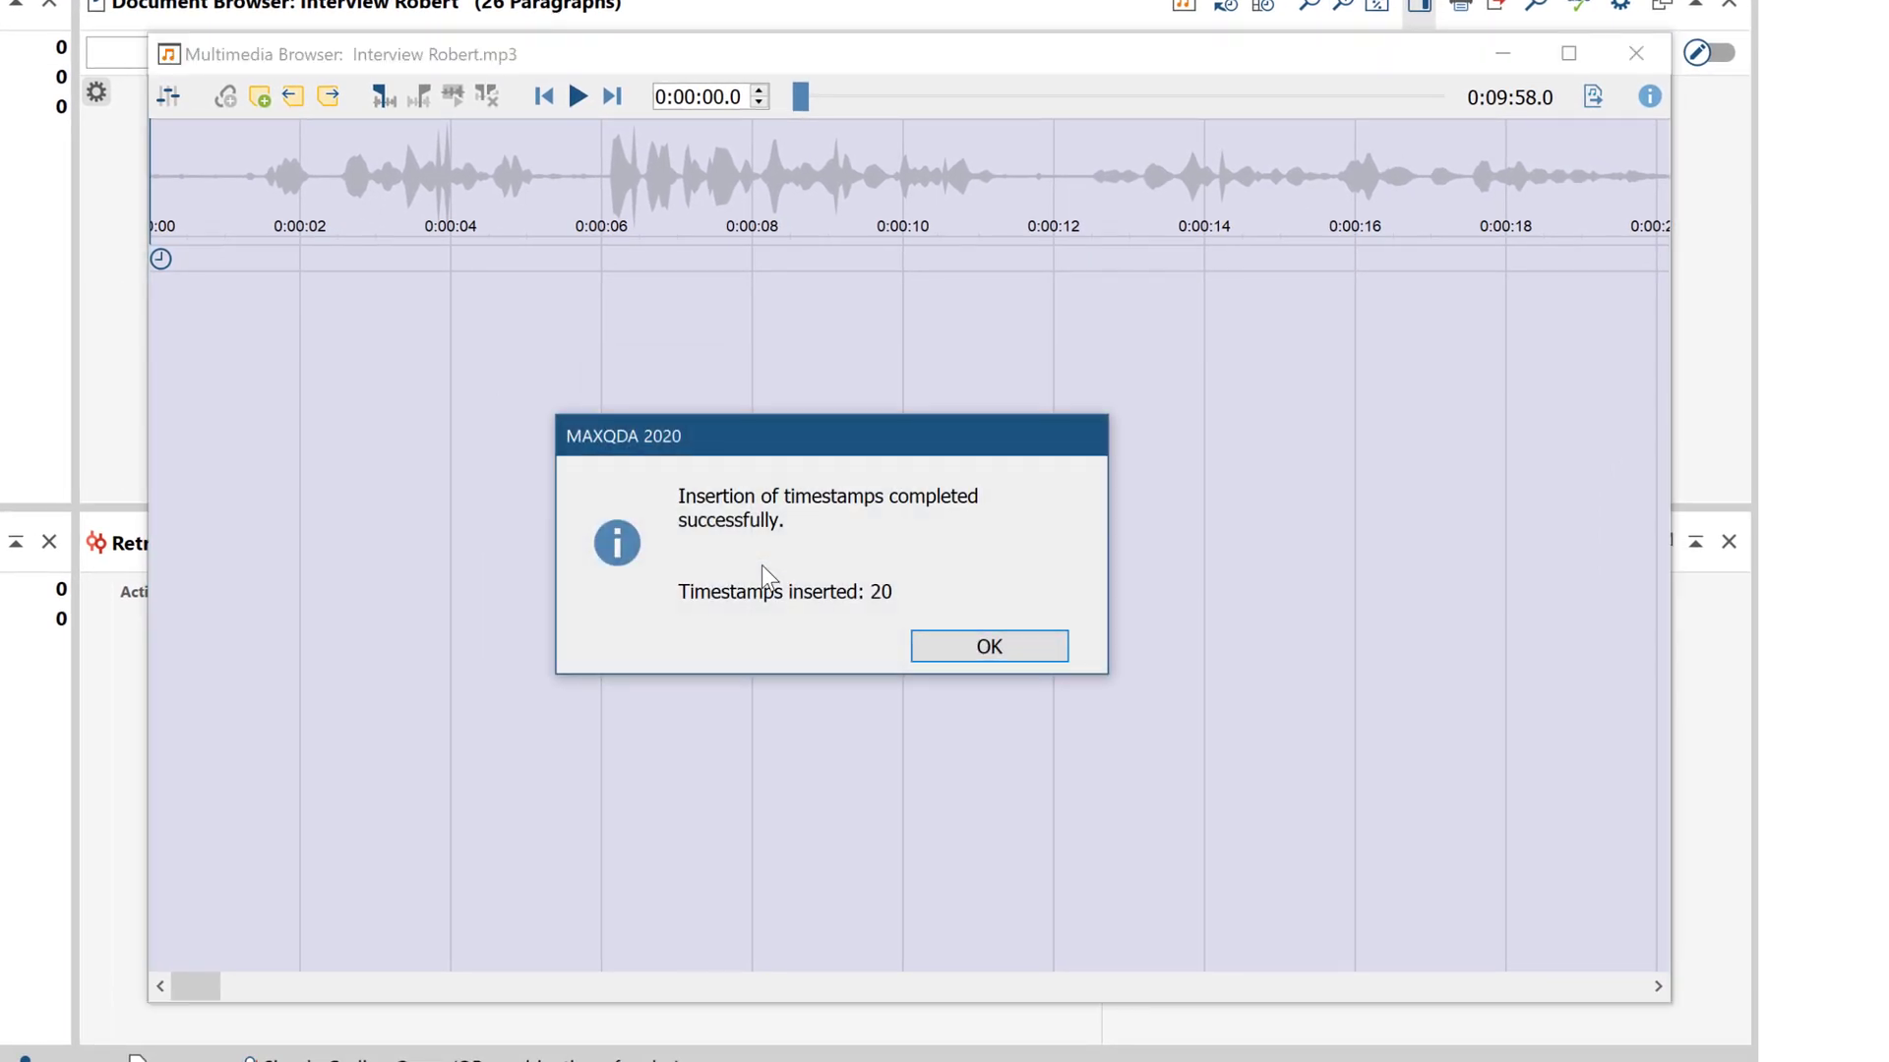
pyautogui.click(972, 647)
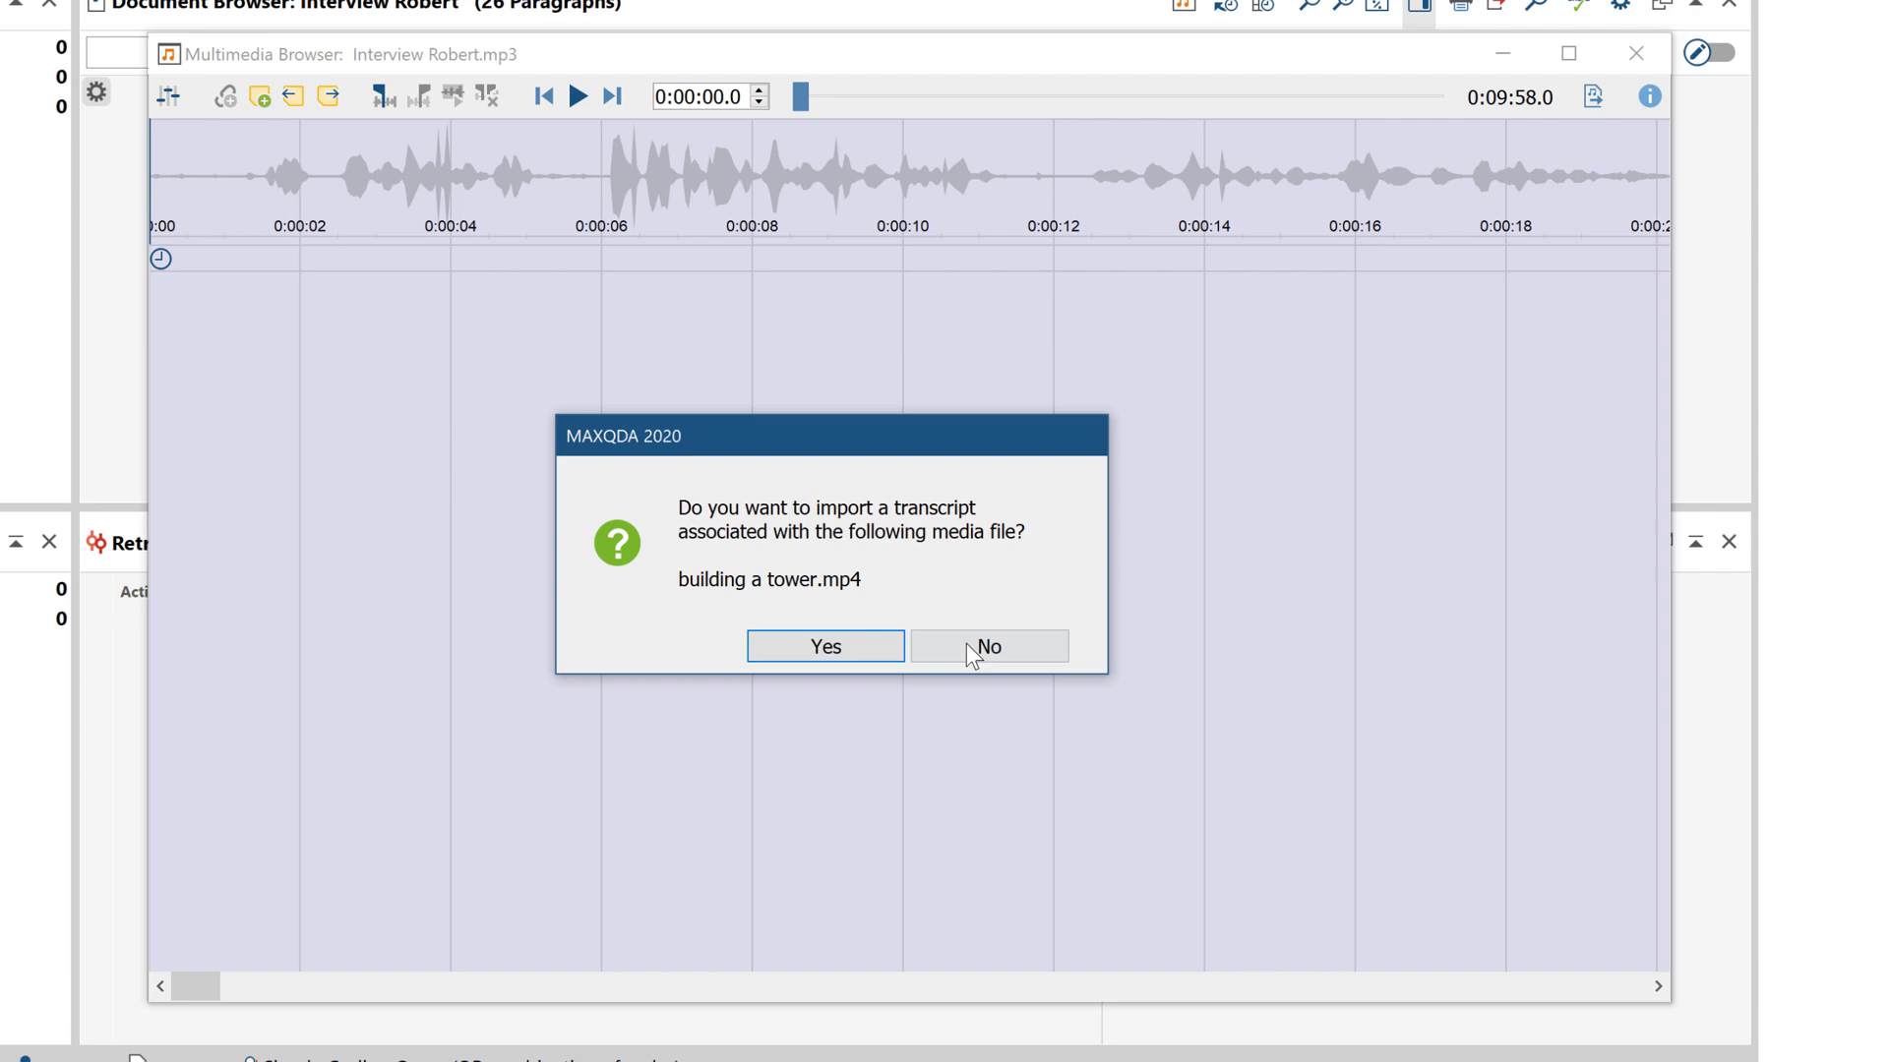
pyautogui.click(967, 644)
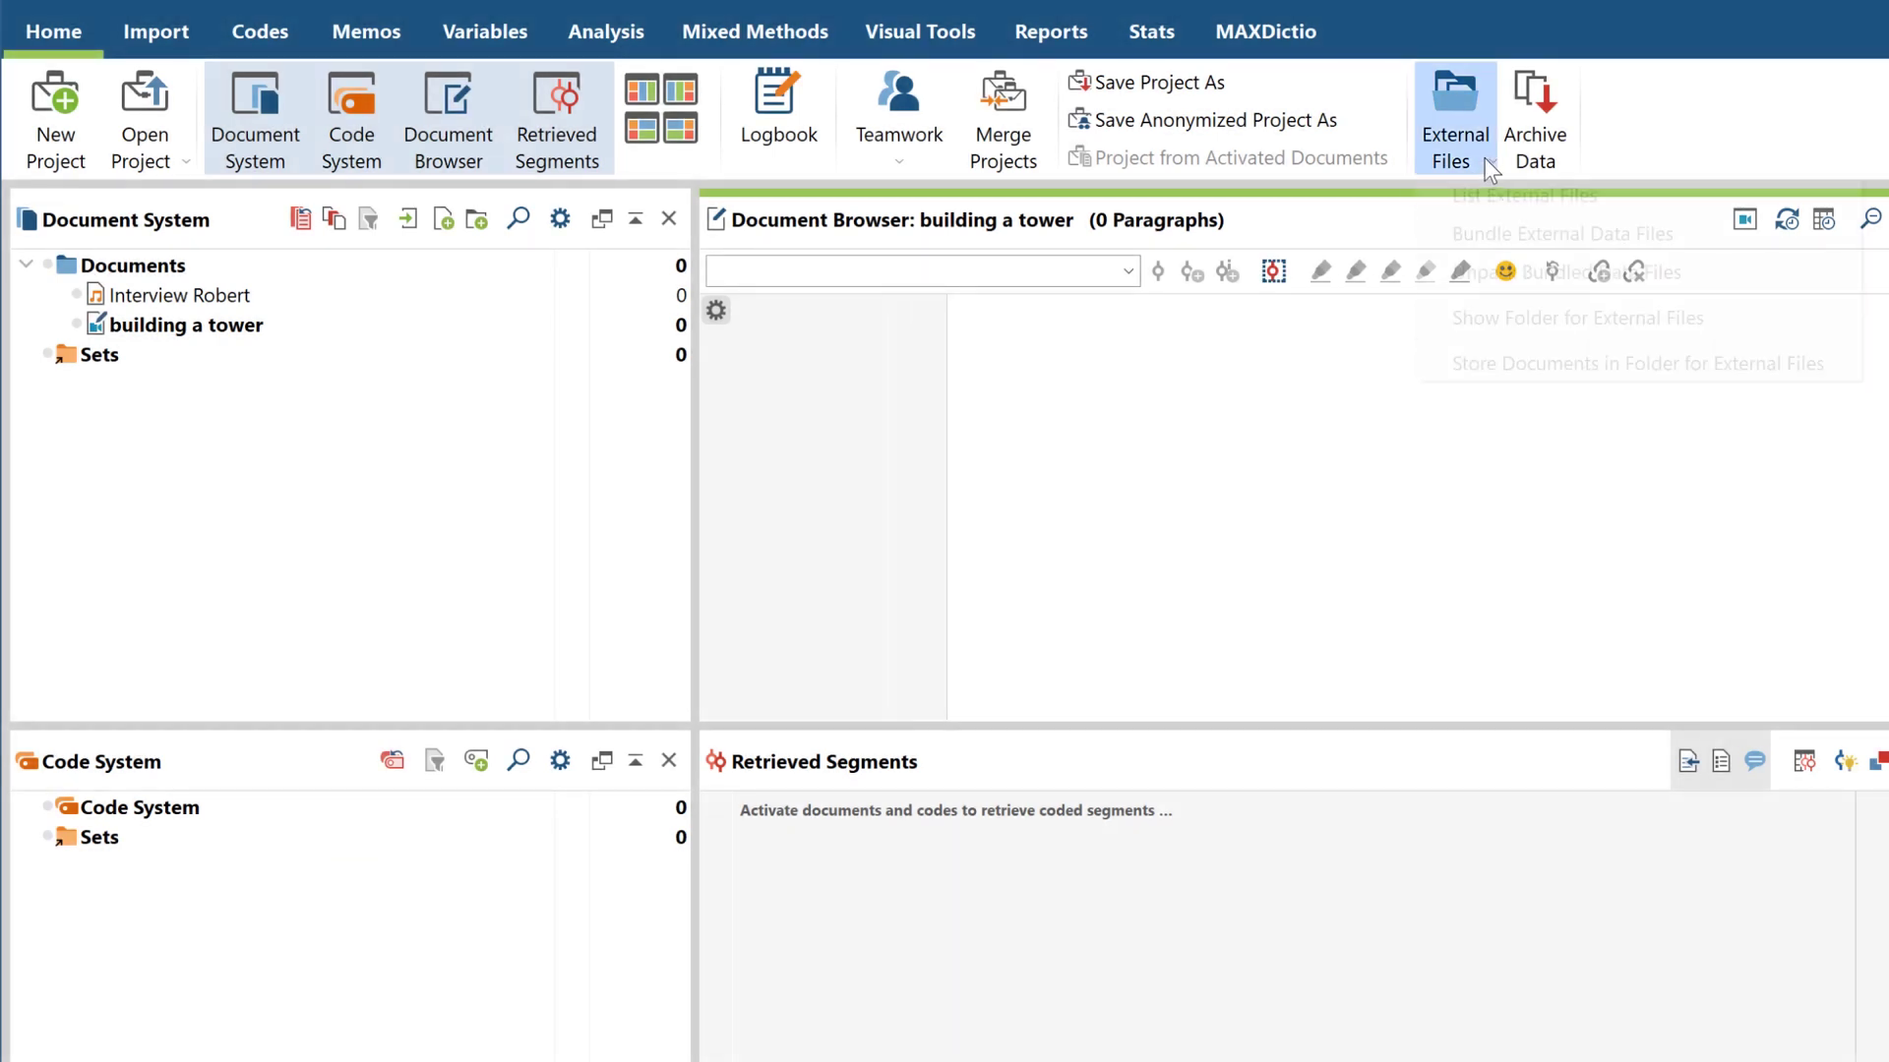
pyautogui.click(1485, 160)
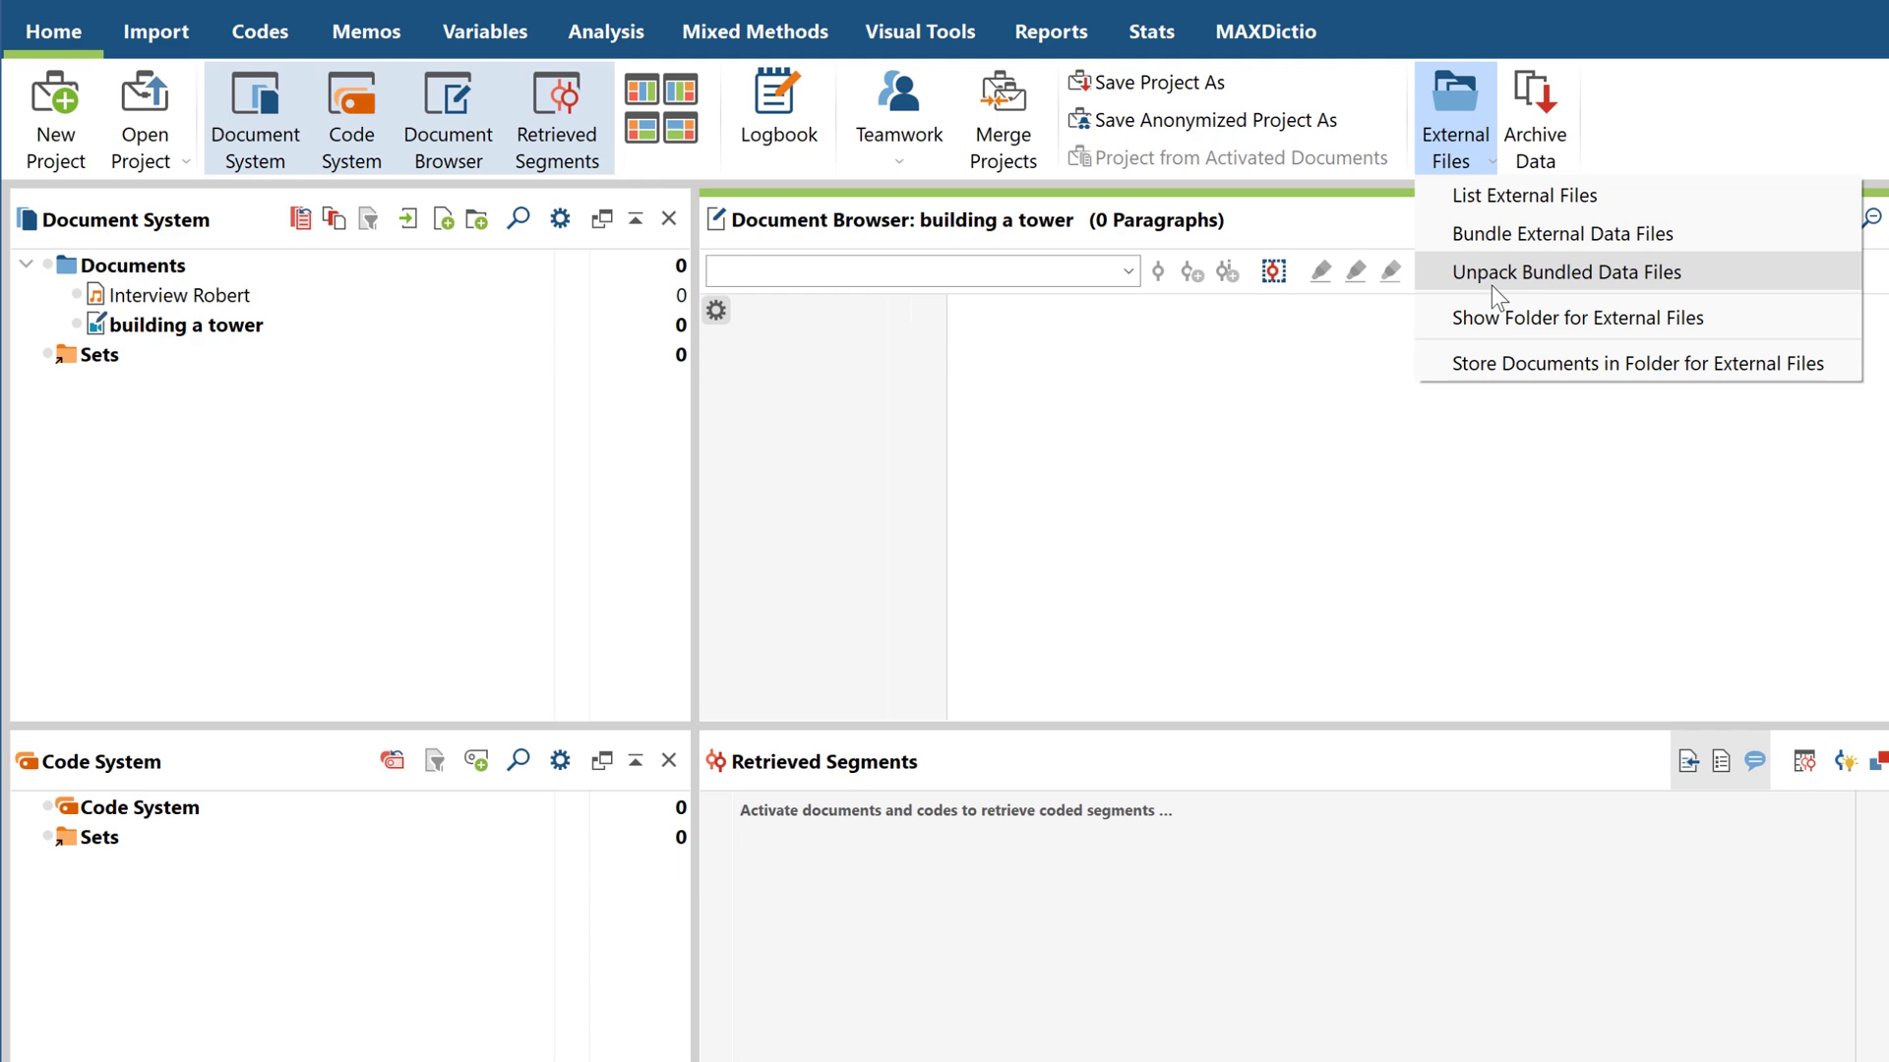
pyautogui.click(1491, 320)
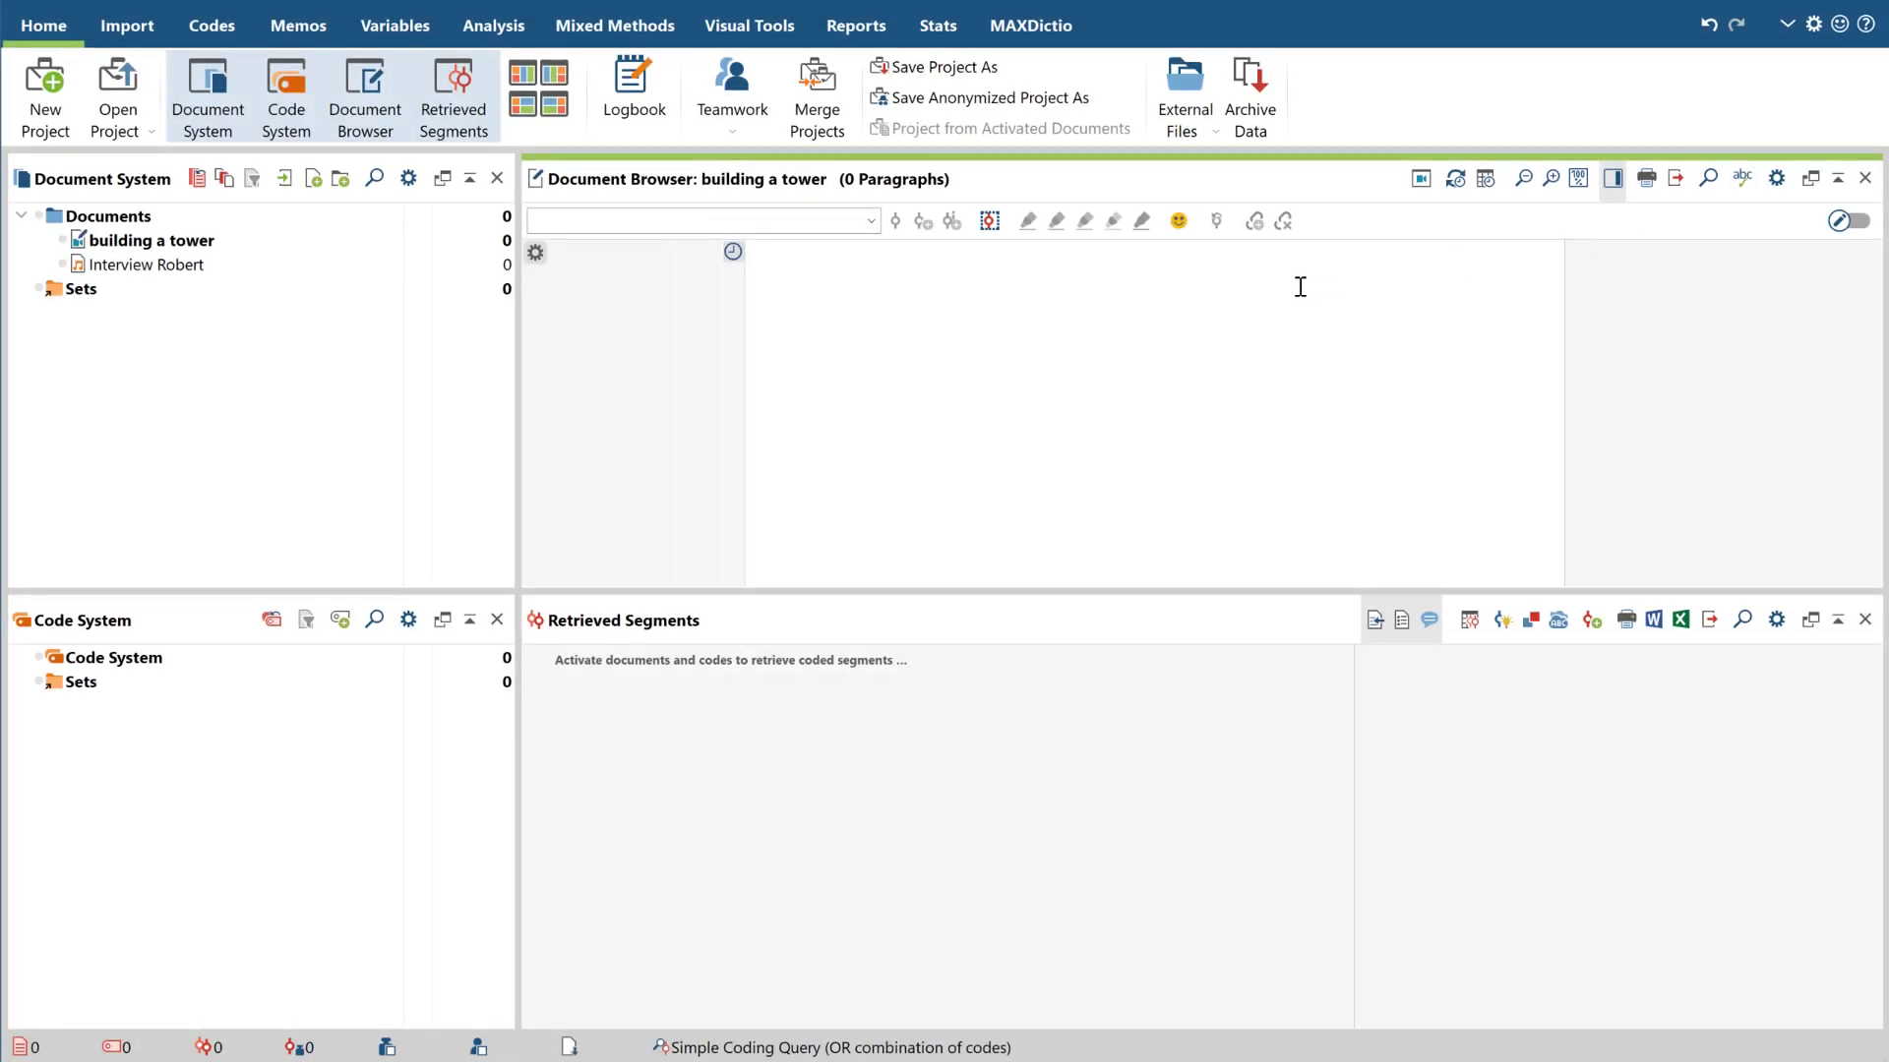
# - Open Interview Robert's transcript, play its audio from paragraph 1 to 0:00:06.1, then close the player
pyautogui.doubleClick(217, 266)
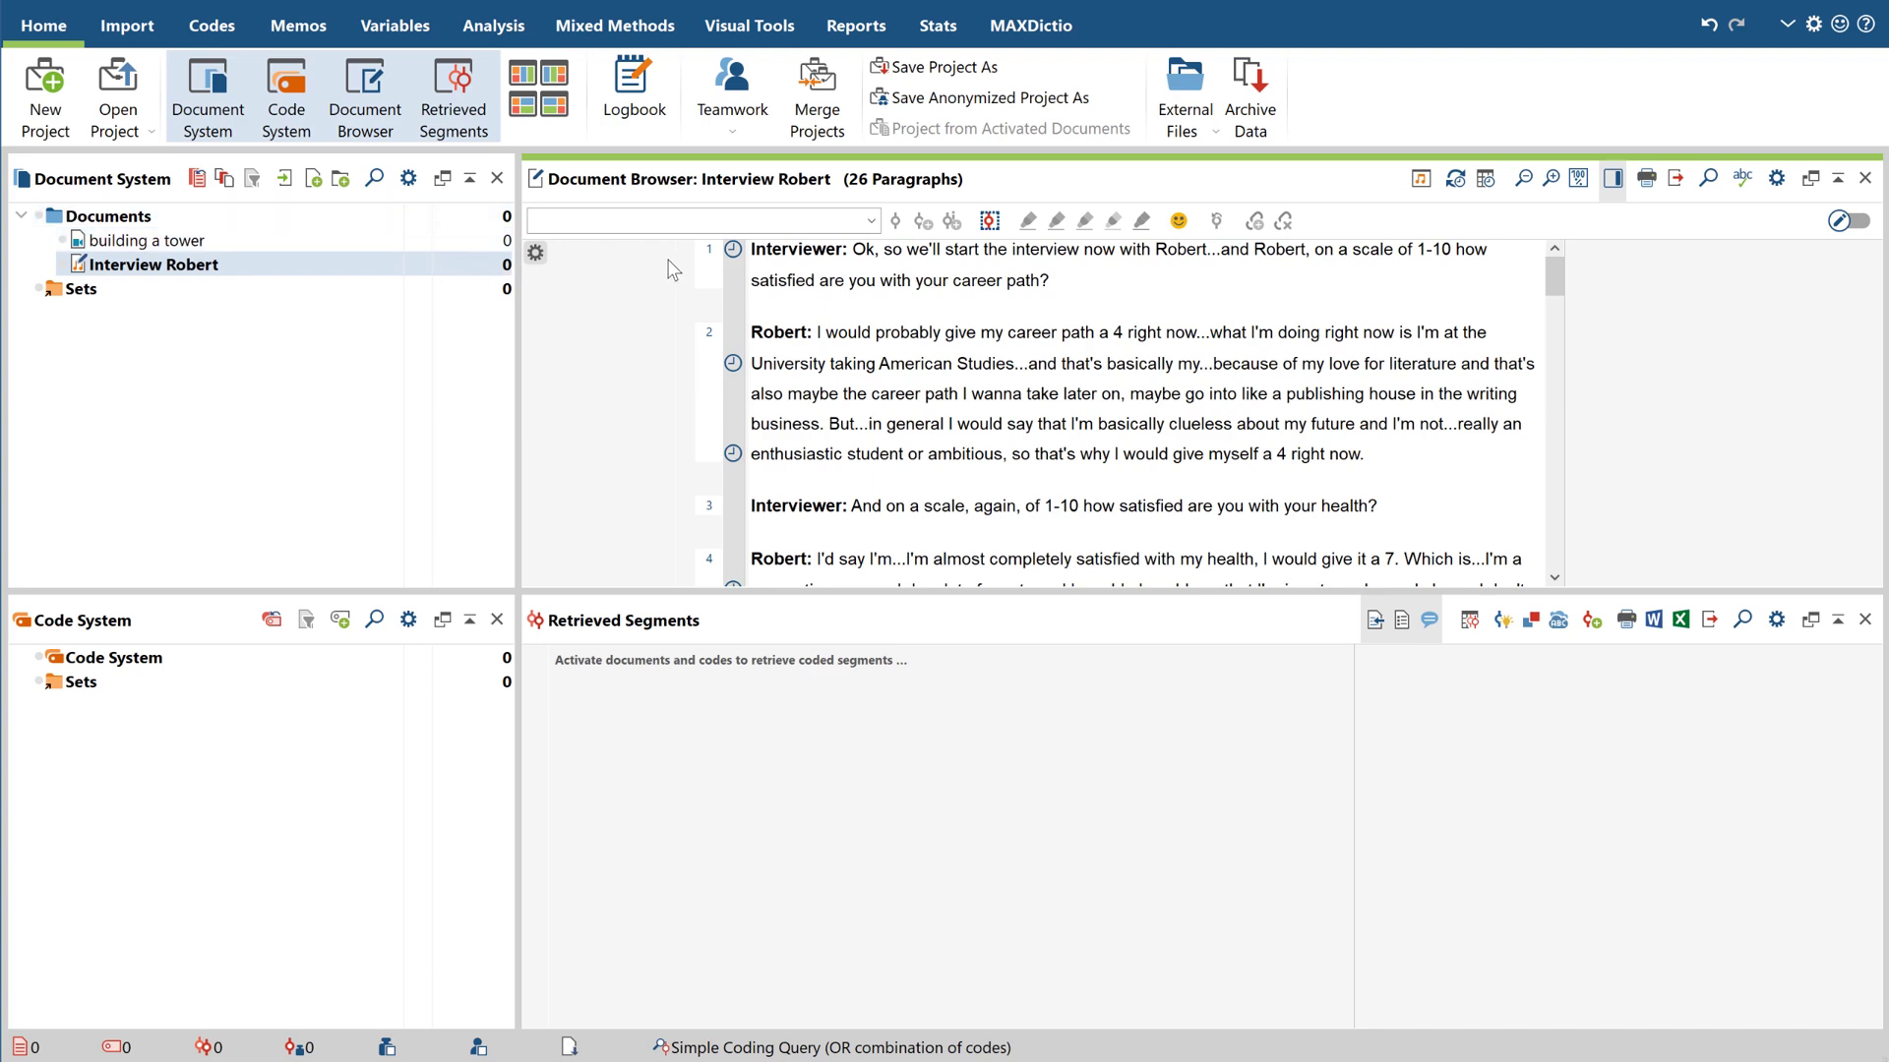
pyautogui.click(733, 250)
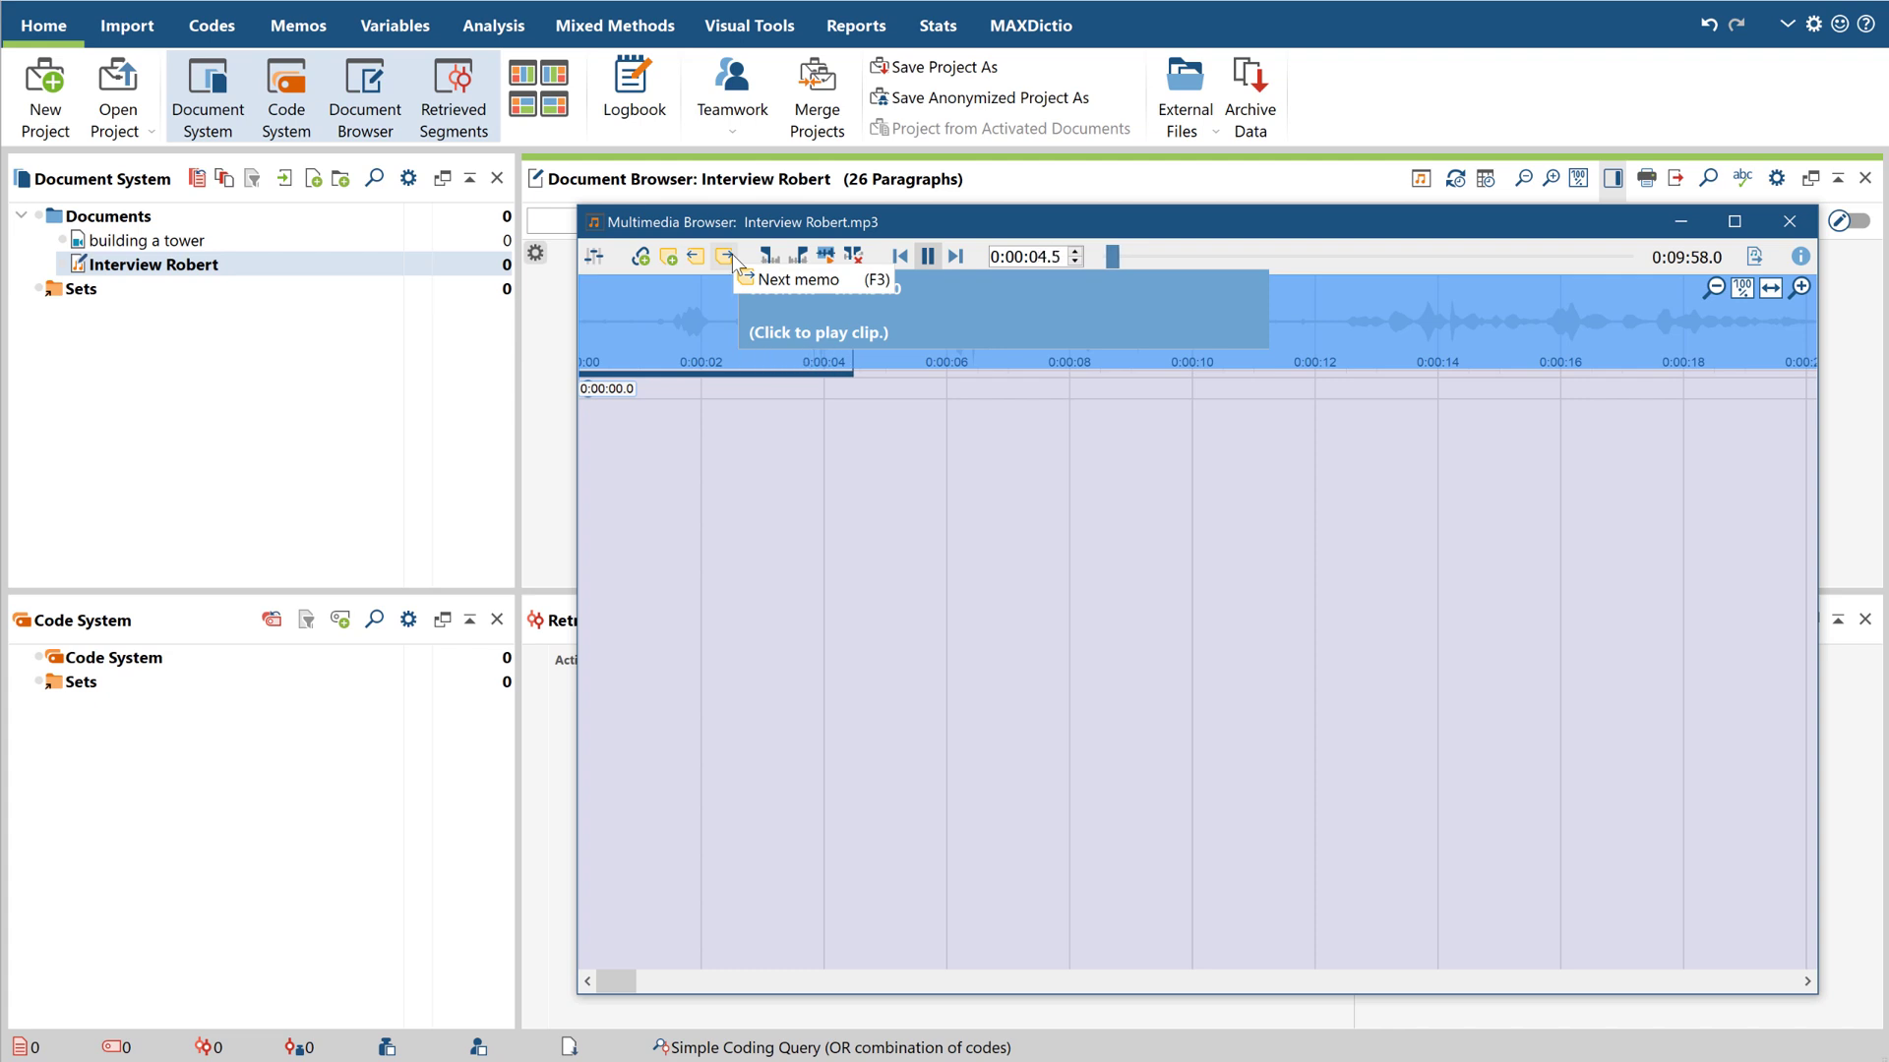
pyautogui.click(928, 258)
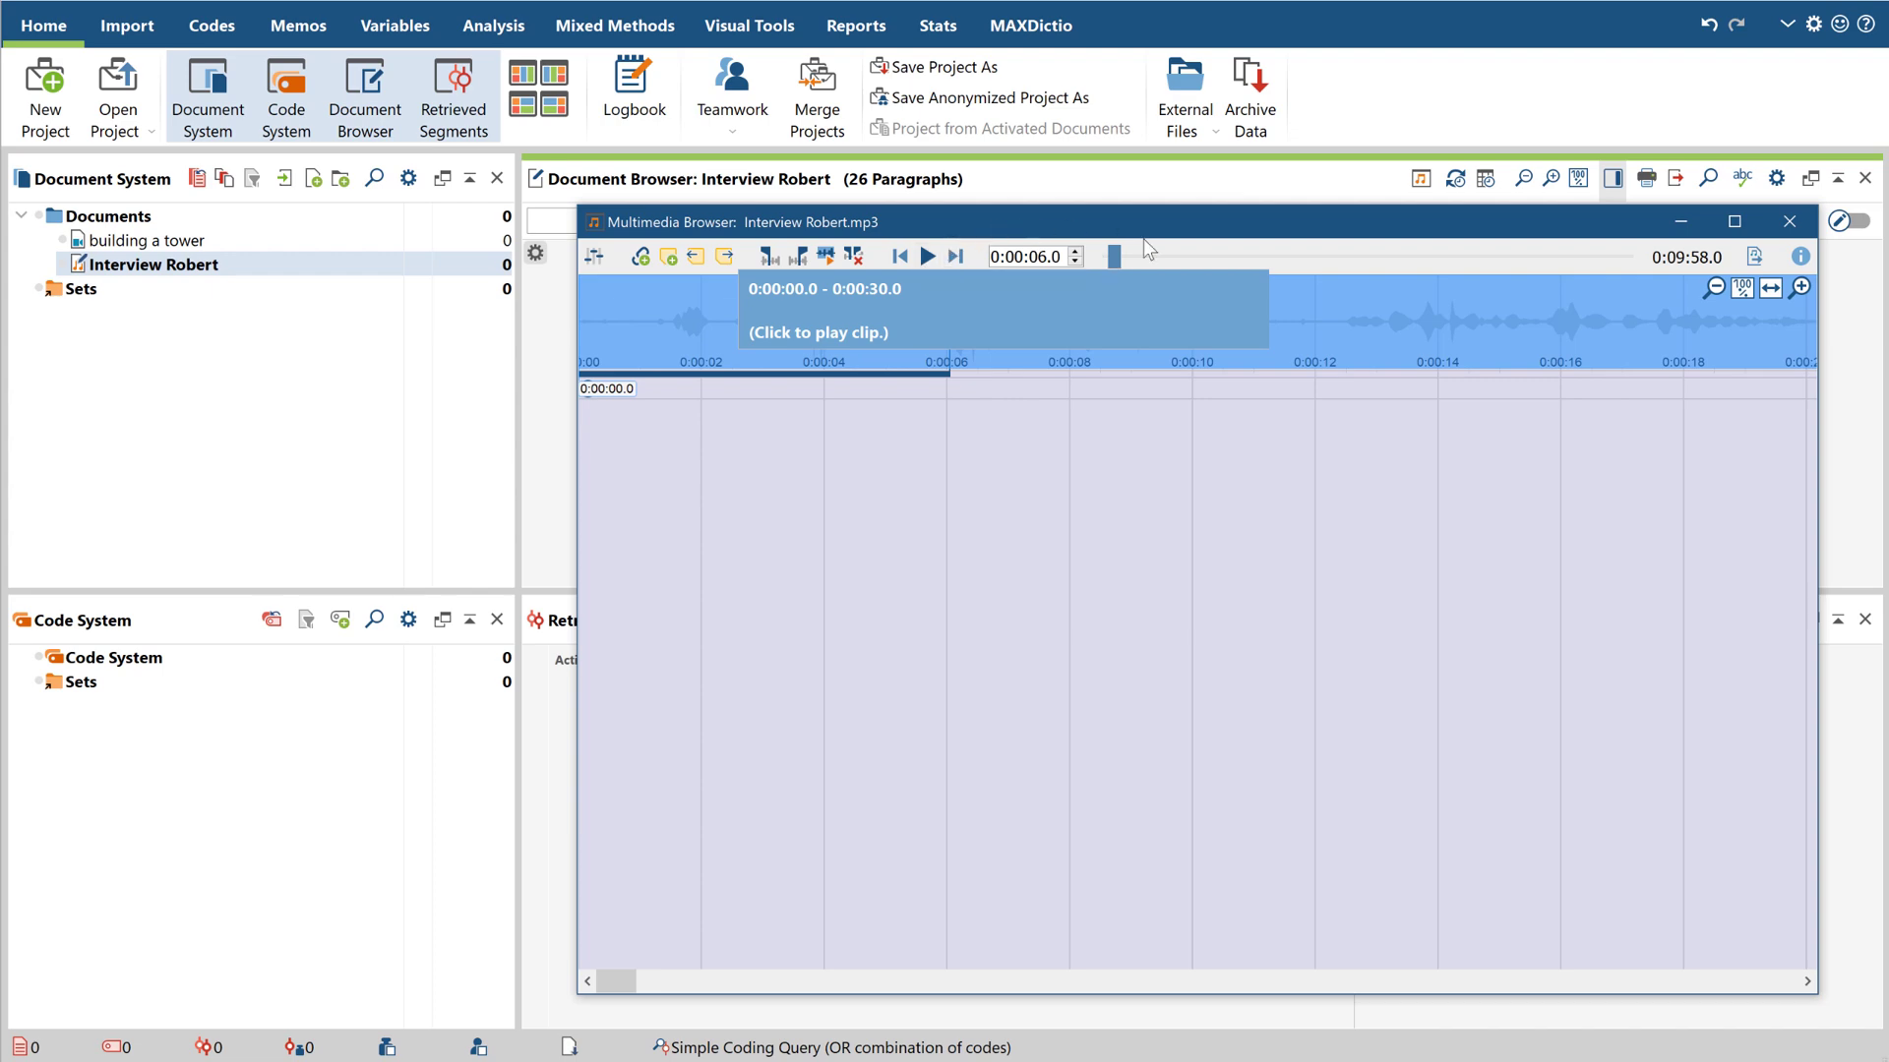
pyautogui.click(1790, 222)
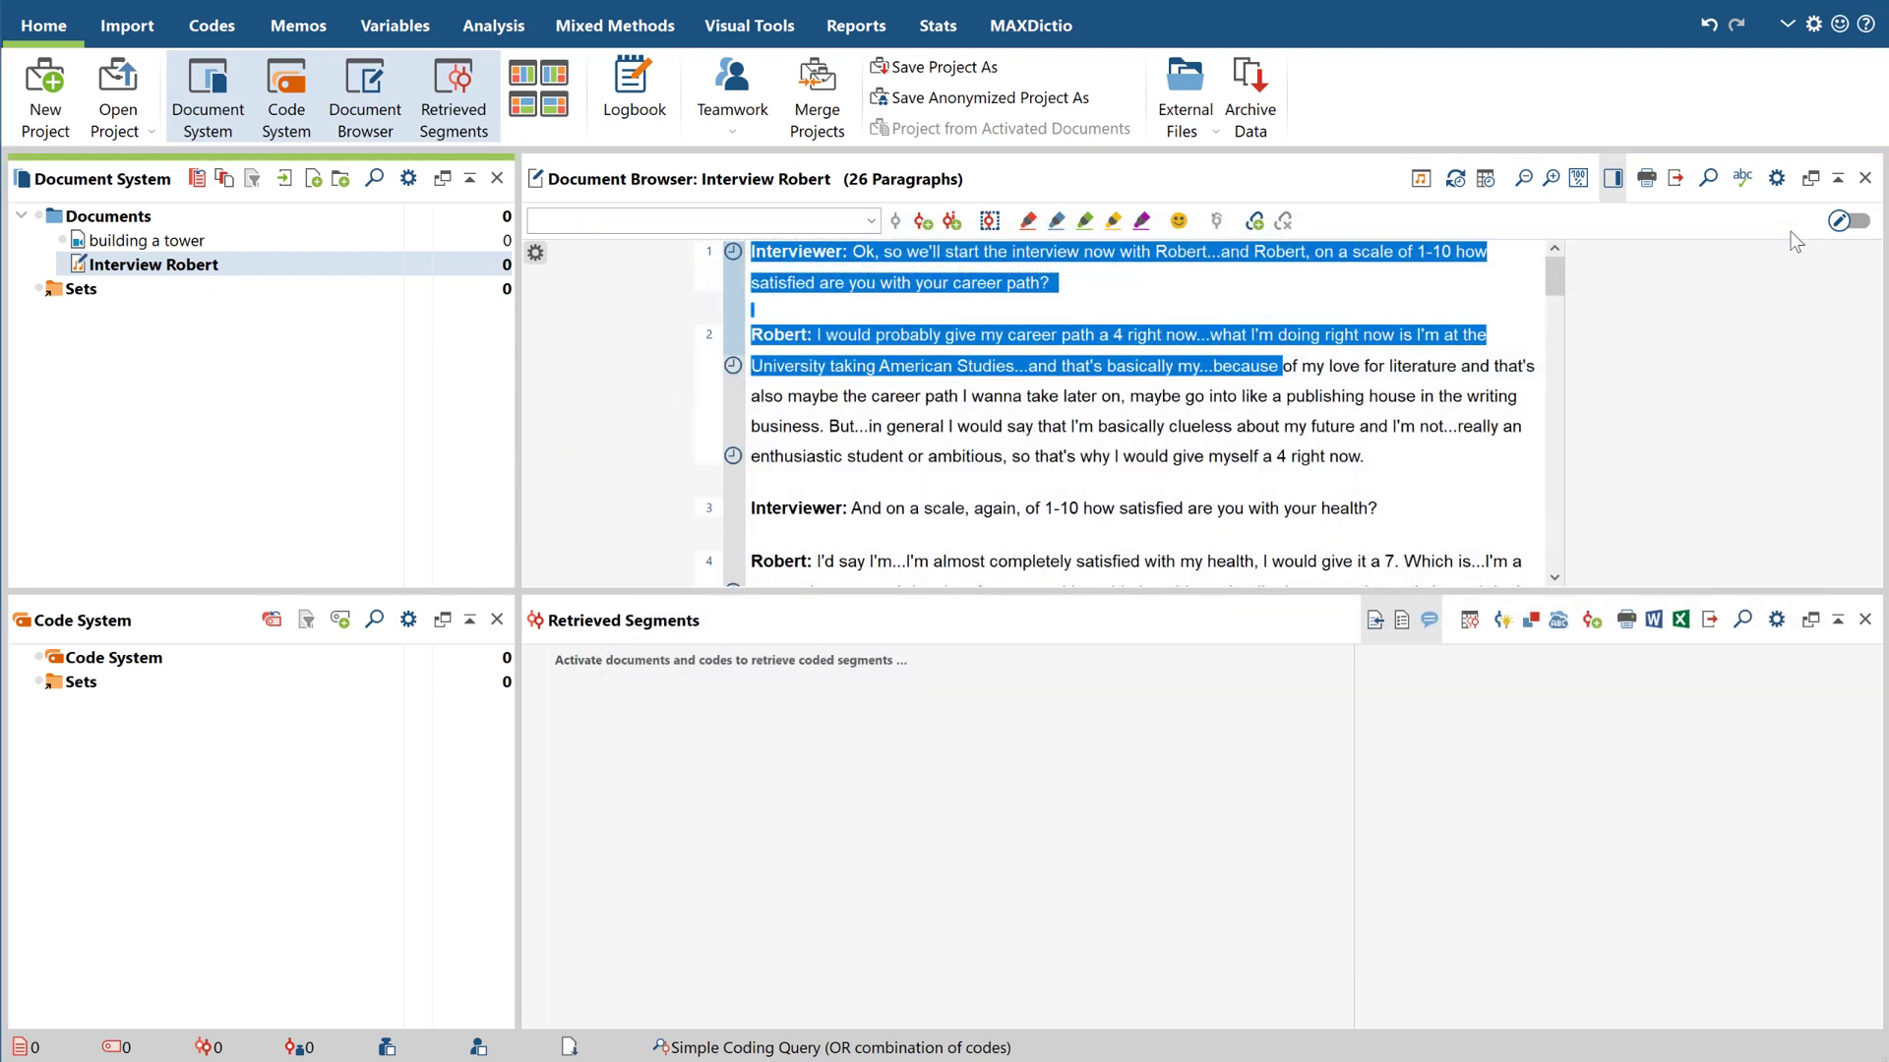
pyautogui.click(1420, 179)
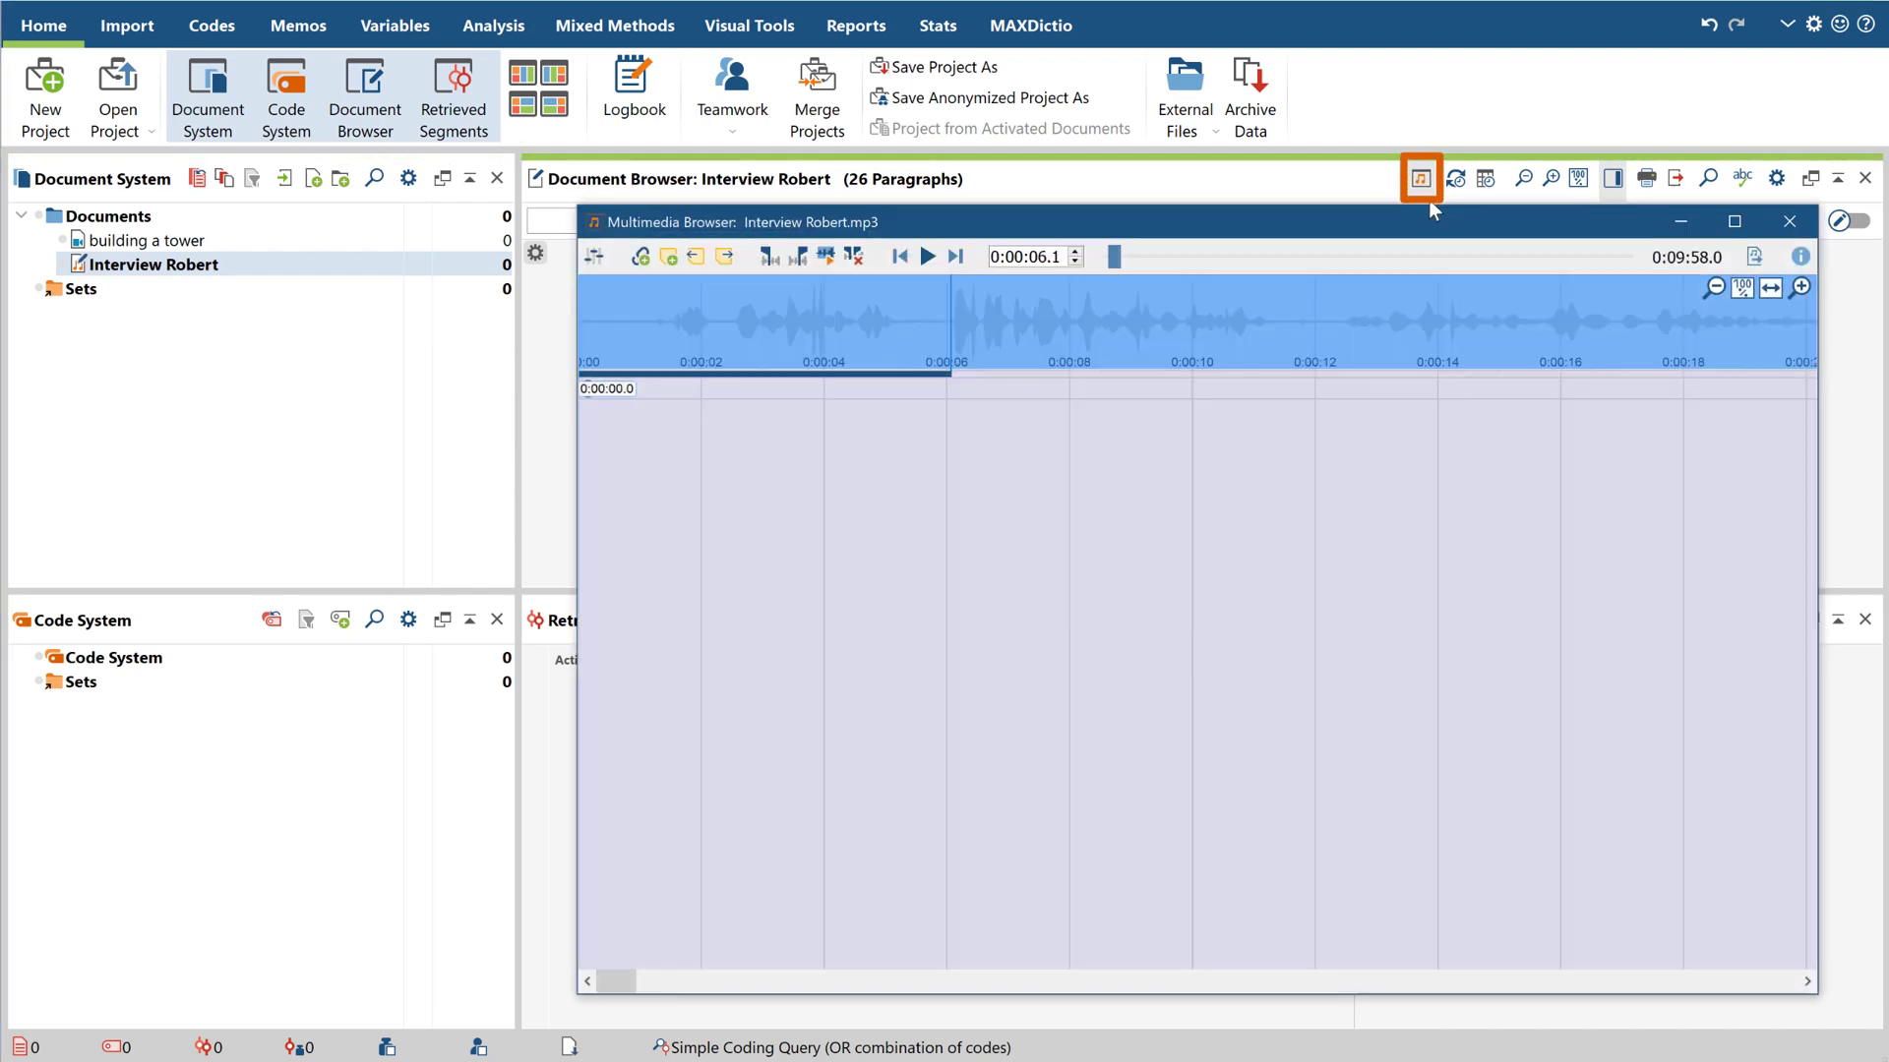
pyautogui.click(1738, 223)
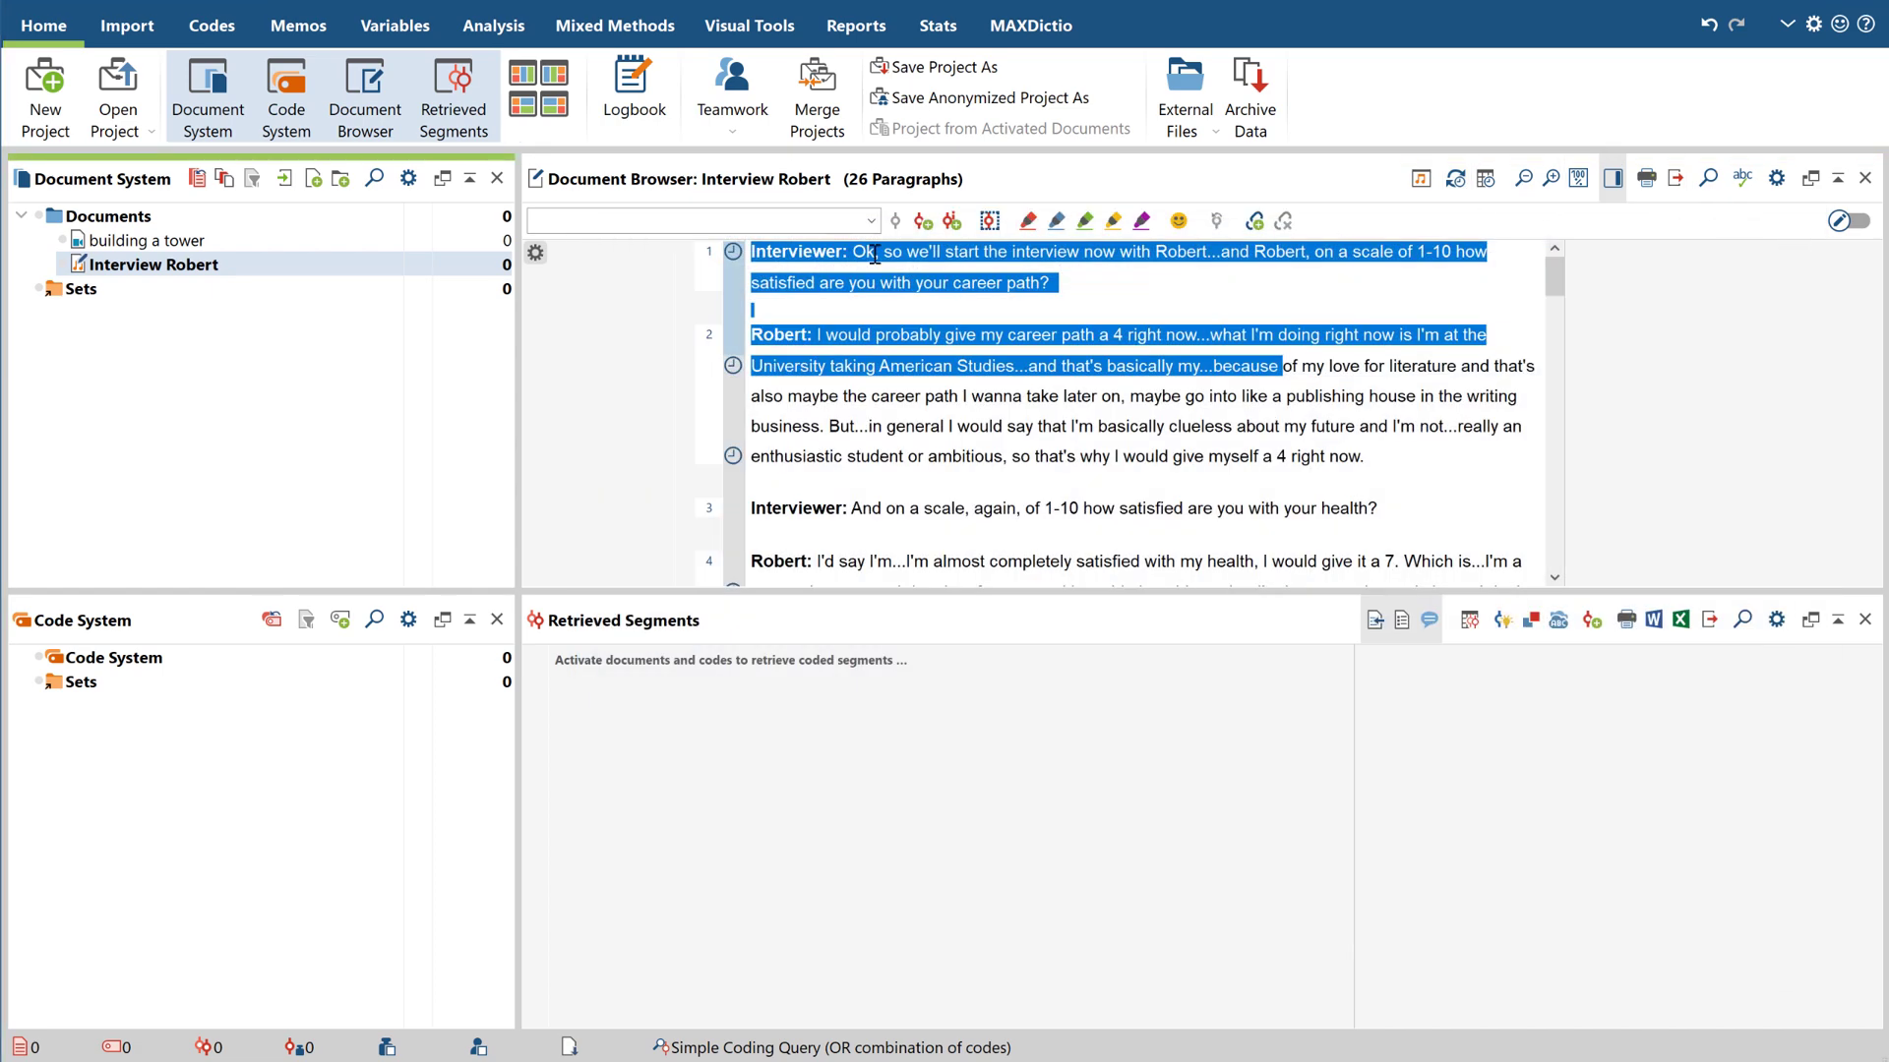
# - Code the tower video's 0:00:04.5–0:00:09.3 and 0:00:09.9–0:00:14.1 stretches with new code 'playing'
pyautogui.doubleClick(258, 238)
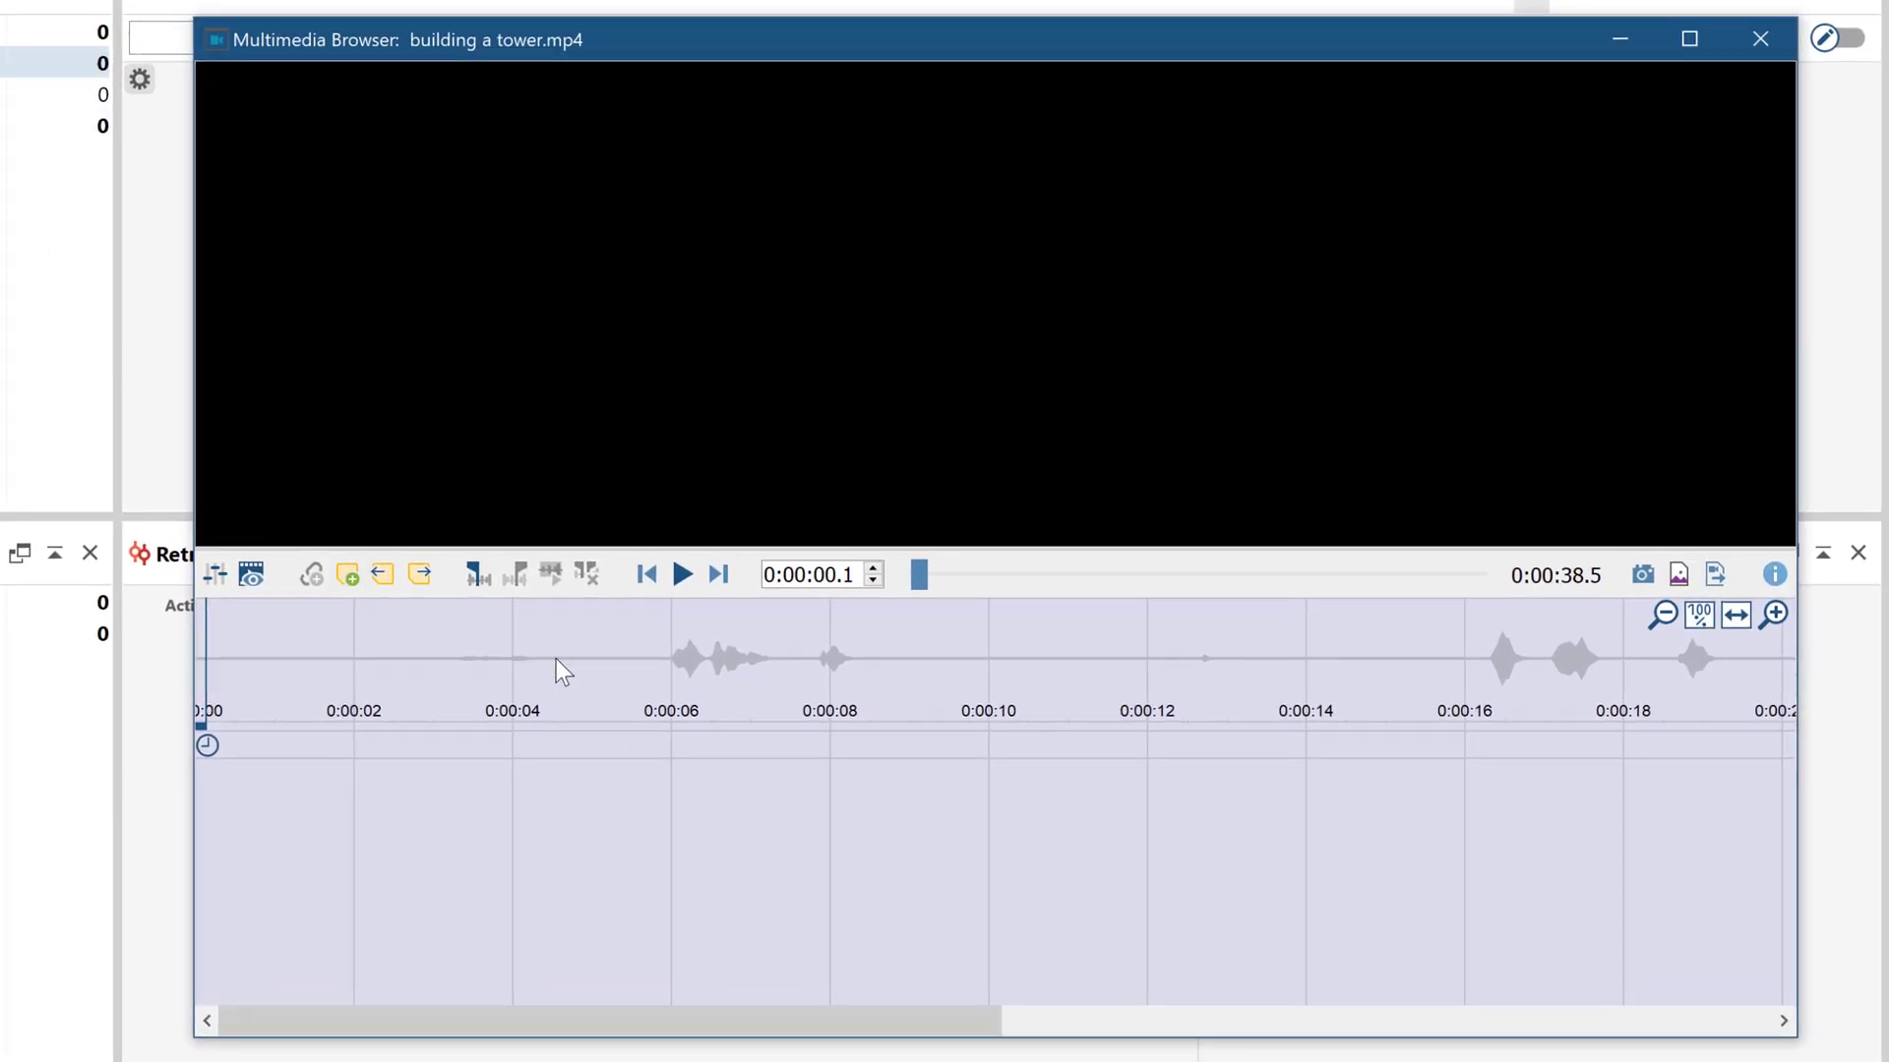
pyautogui.moveTo(557, 659); pyautogui.dragTo(932, 656)
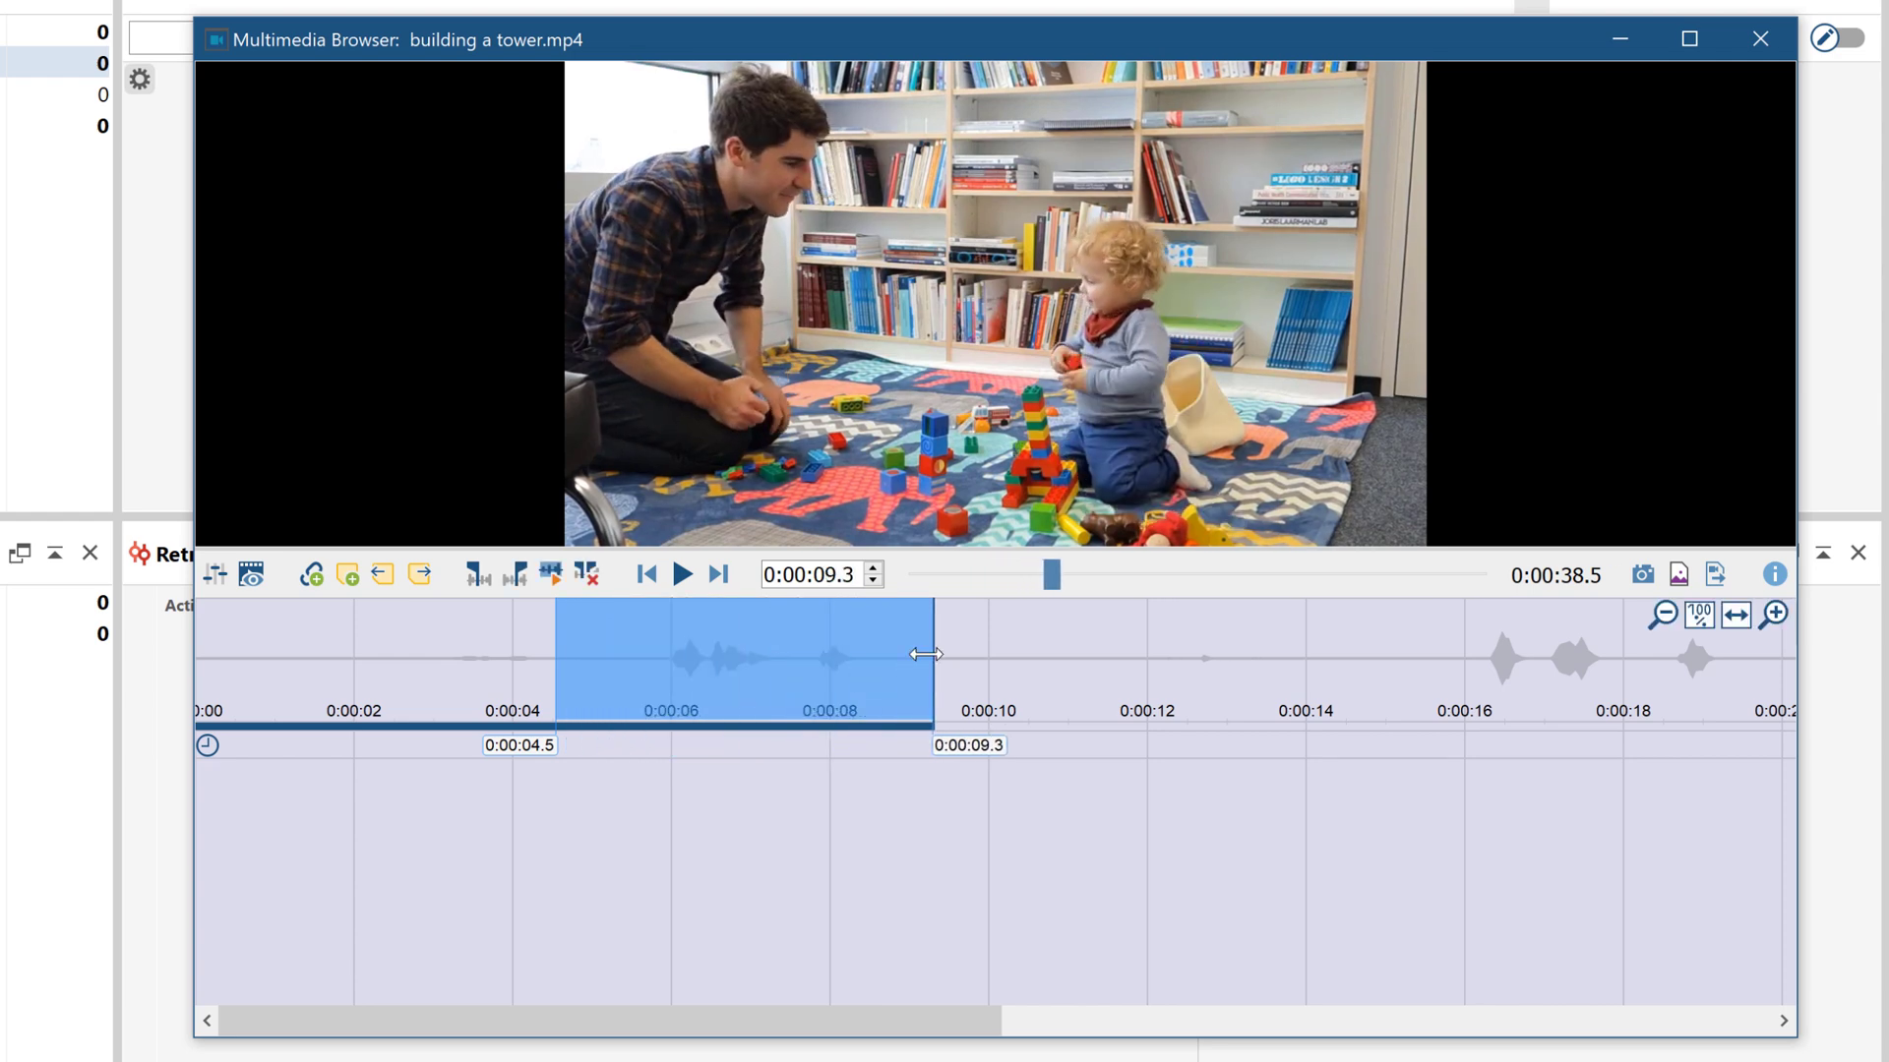
pyautogui.rightClick(767, 641)
pyautogui.click(816, 659)
pyautogui.write('playing')
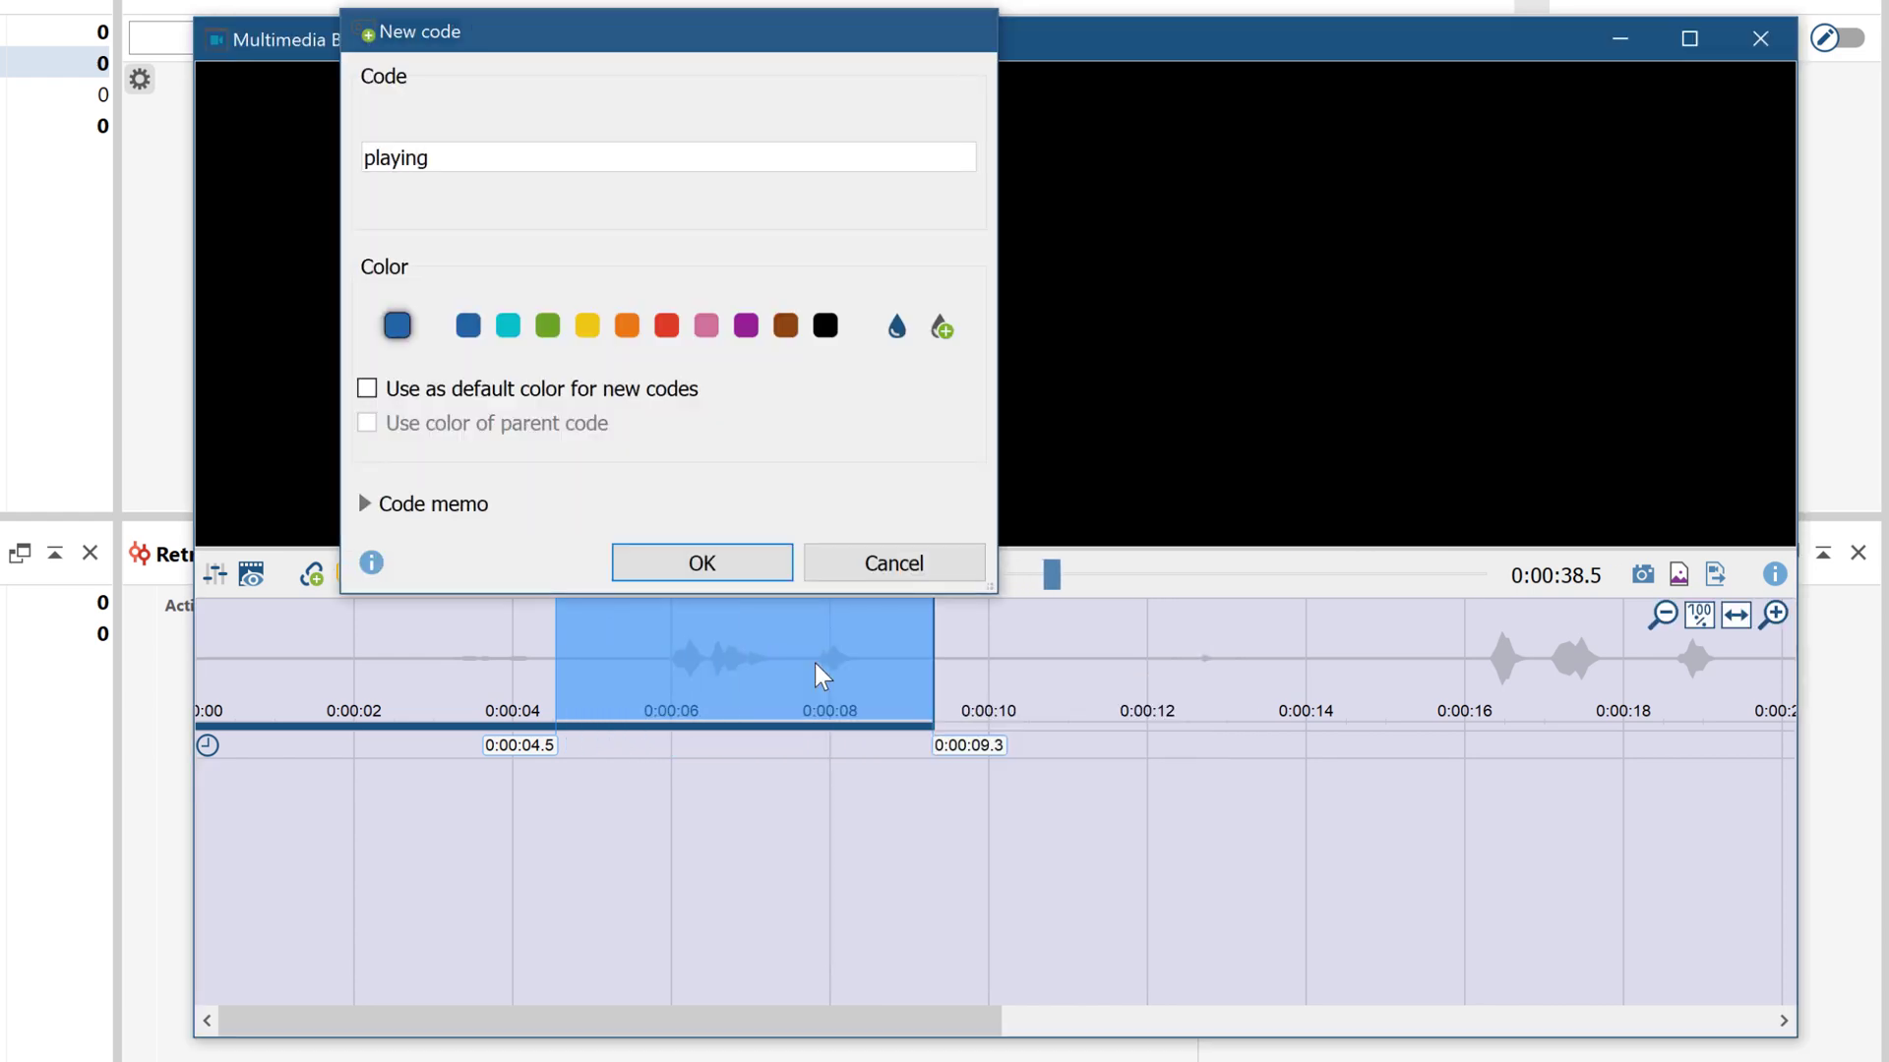
pyautogui.press('Return')
pyautogui.moveTo(980, 658); pyautogui.dragTo(1344, 672)
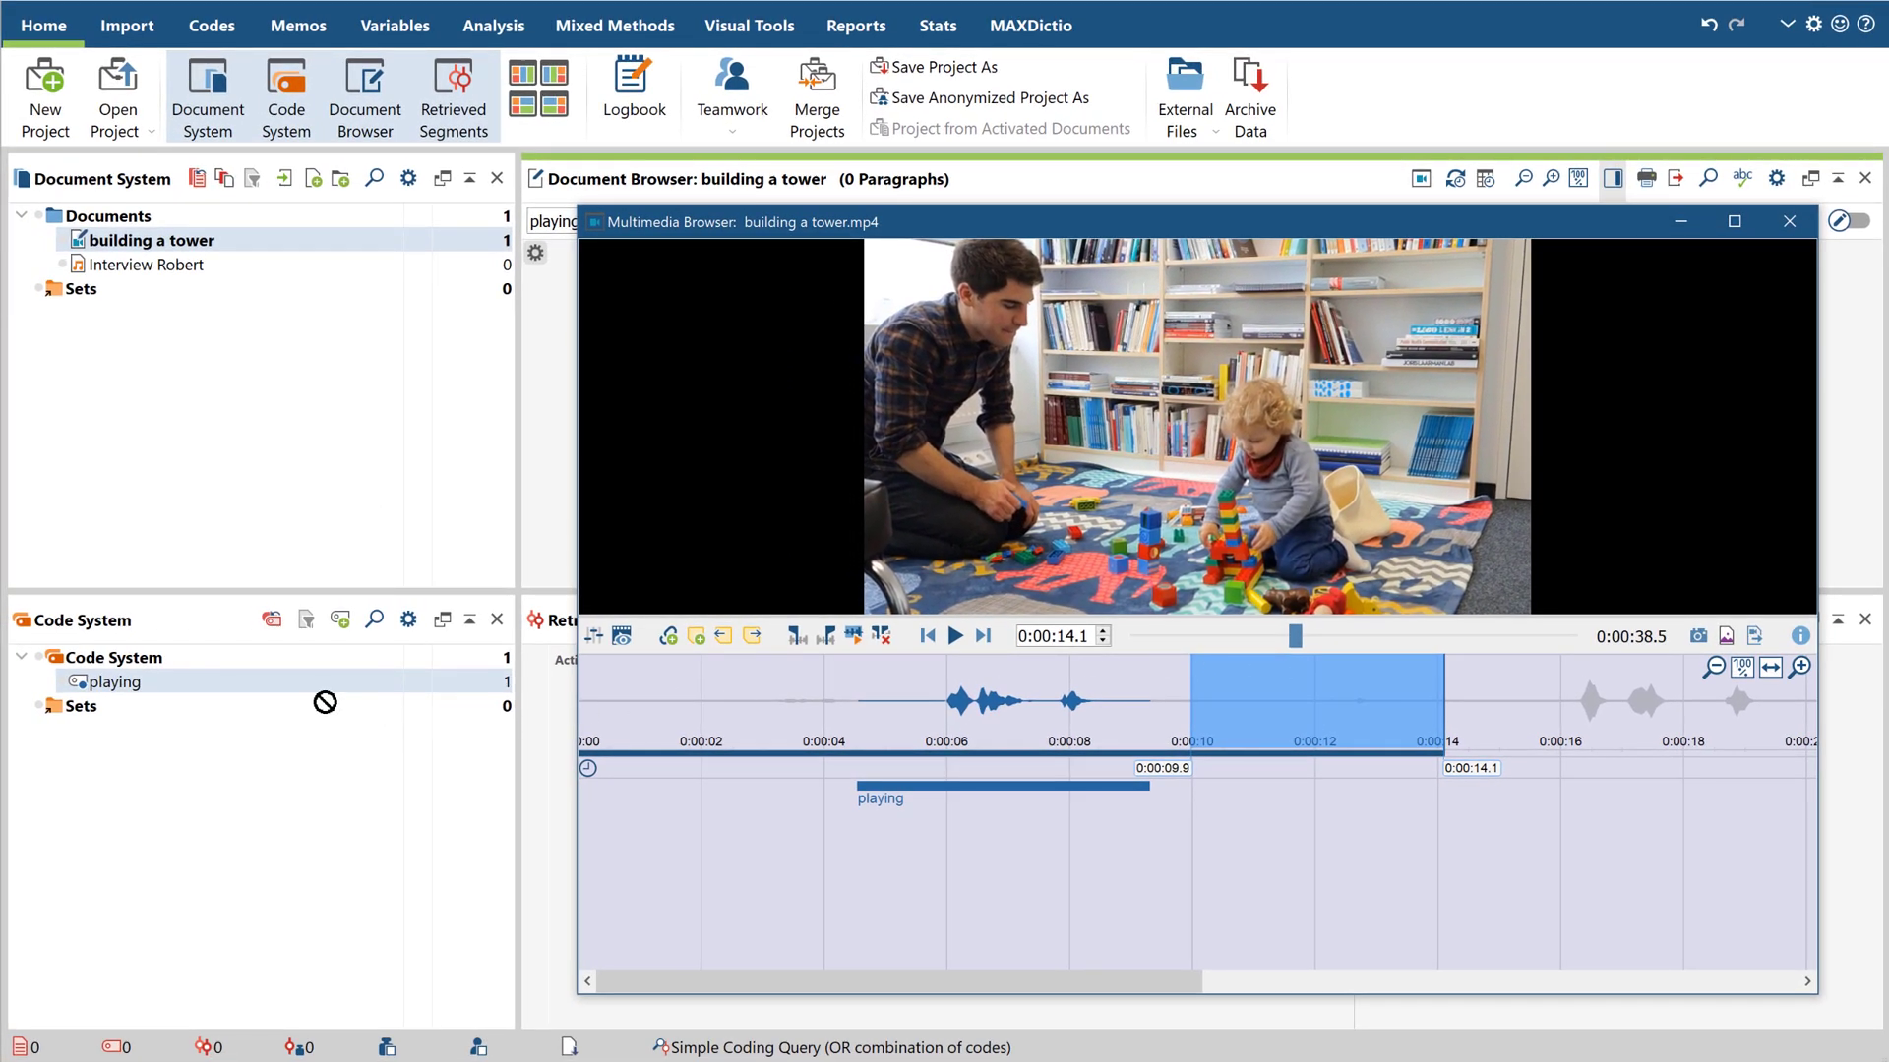
pyautogui.moveTo(325, 701); pyautogui.dragTo(279, 687)
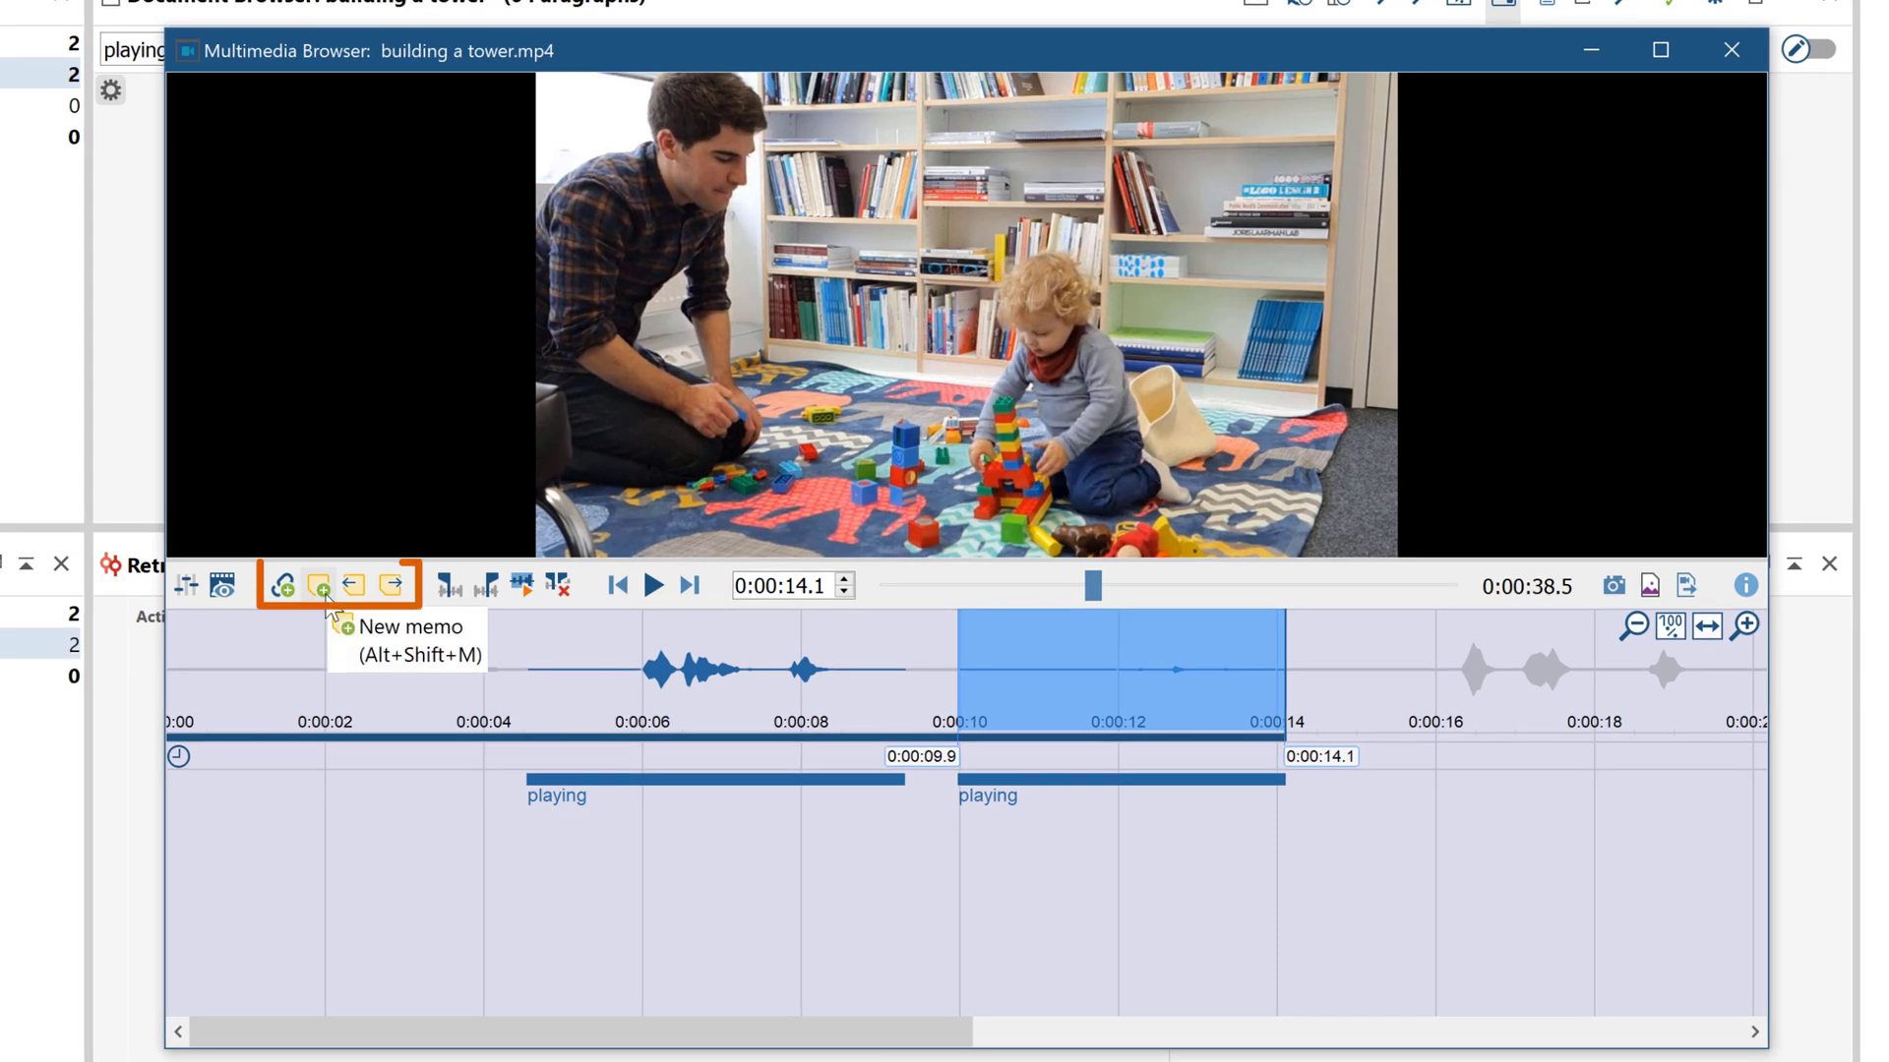
# - Add a question-type memo at 0:00:14 reading 'What are they playing?'
pyautogui.click(321, 588)
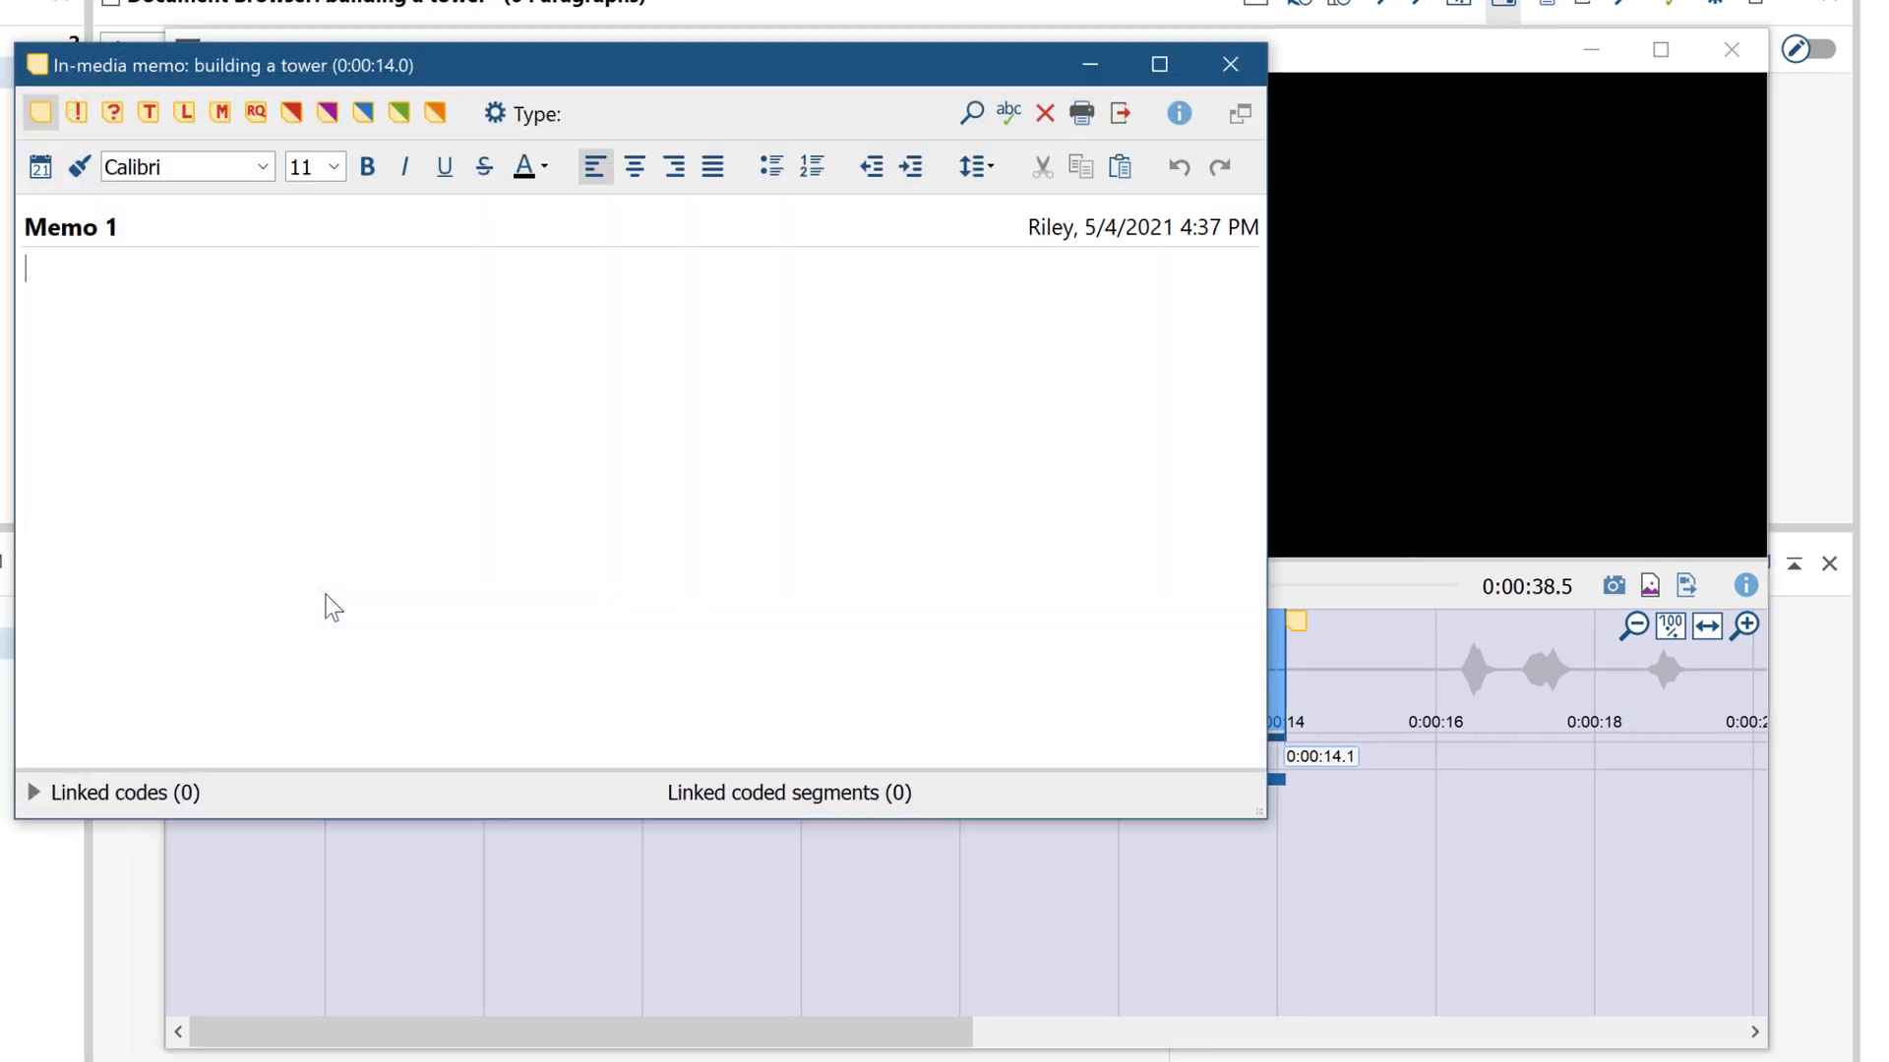
pyautogui.write('What are they playing?')
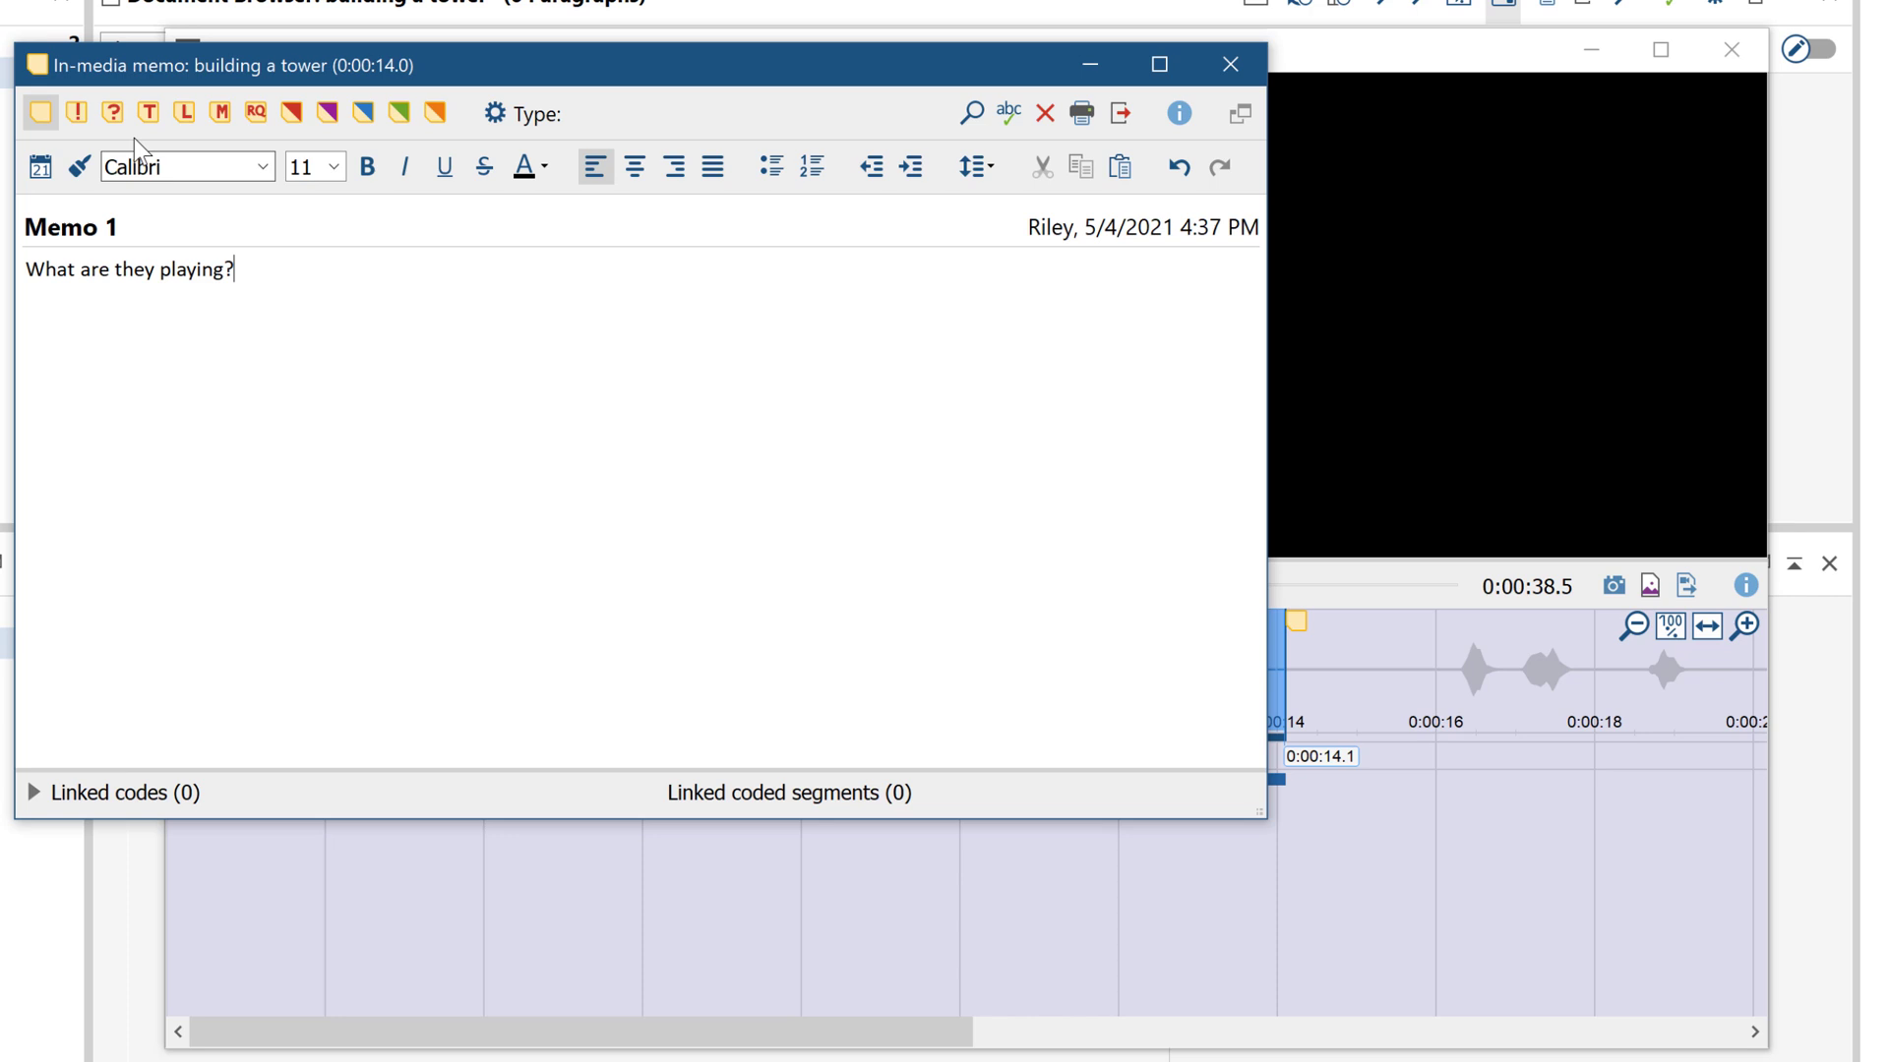
pyautogui.click(114, 114)
pyautogui.click(1228, 65)
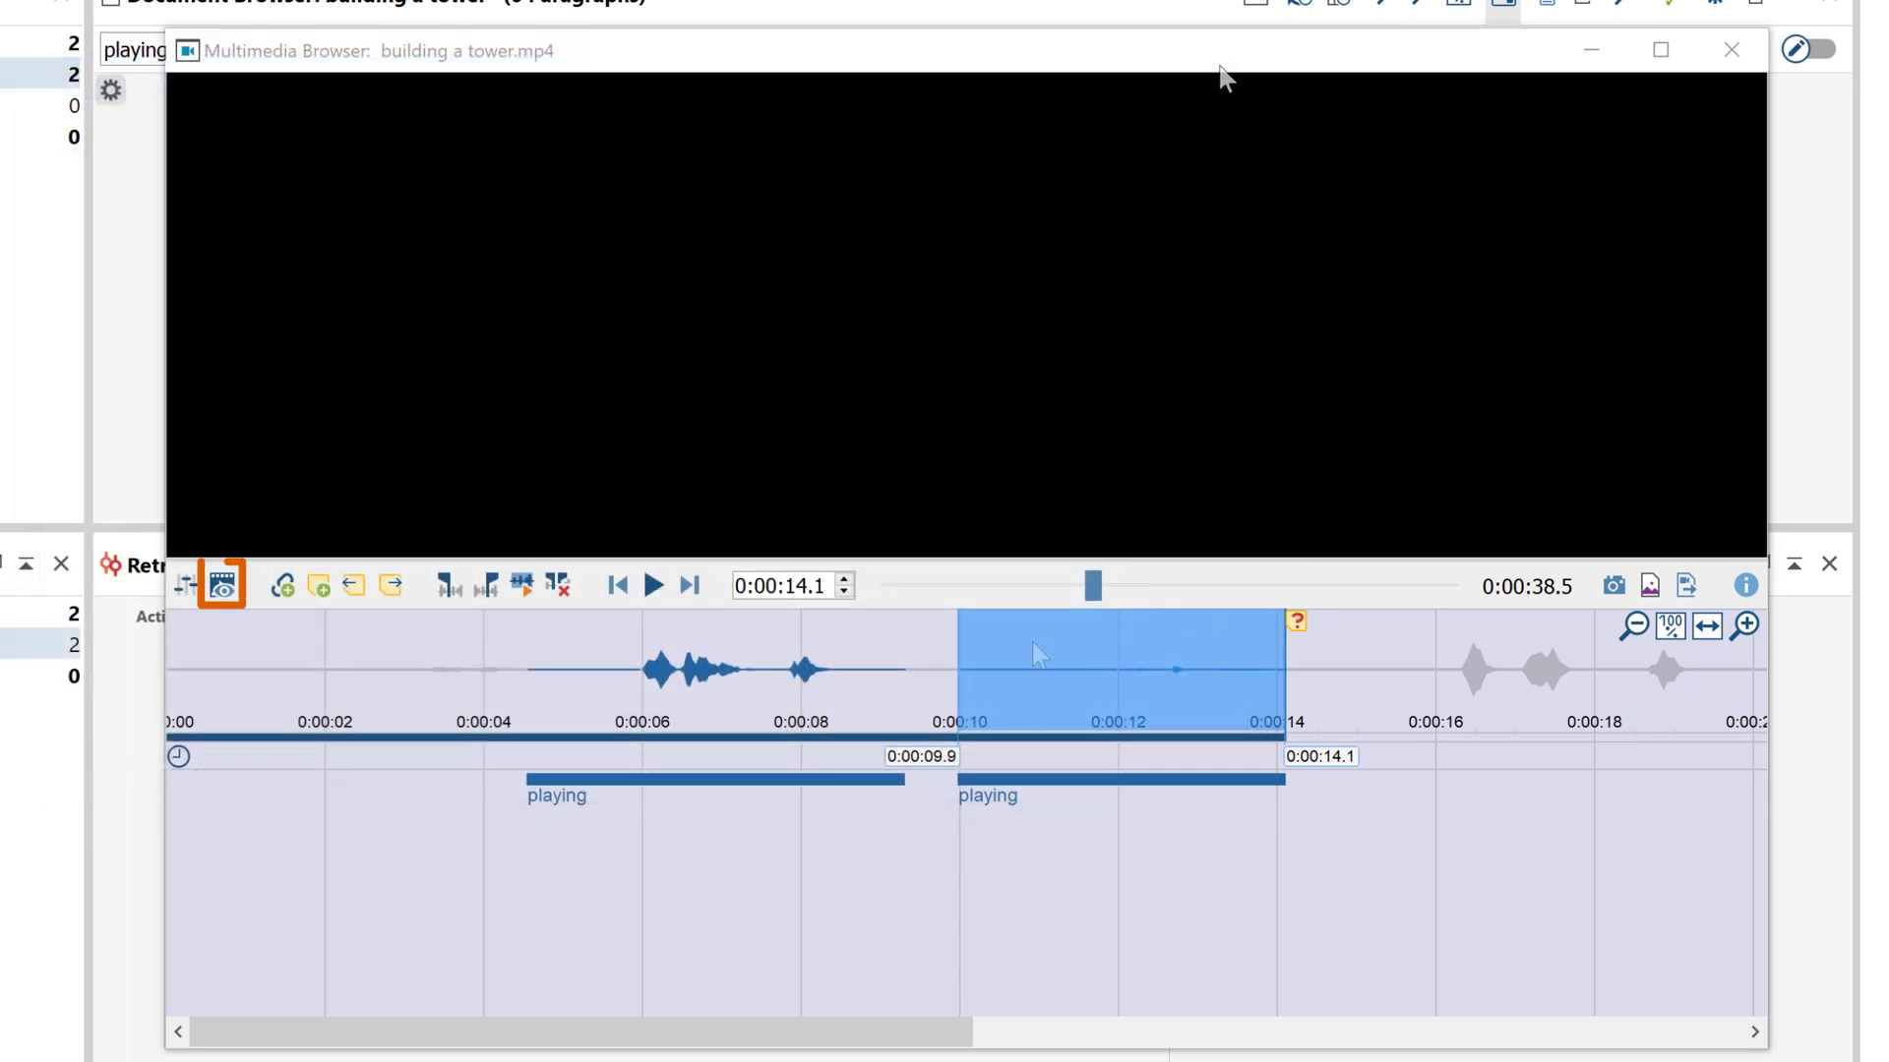
# - Create preview thumbnails along the video timeline, every 2 seconds at 100 pixels wide
pyautogui.click(232, 596)
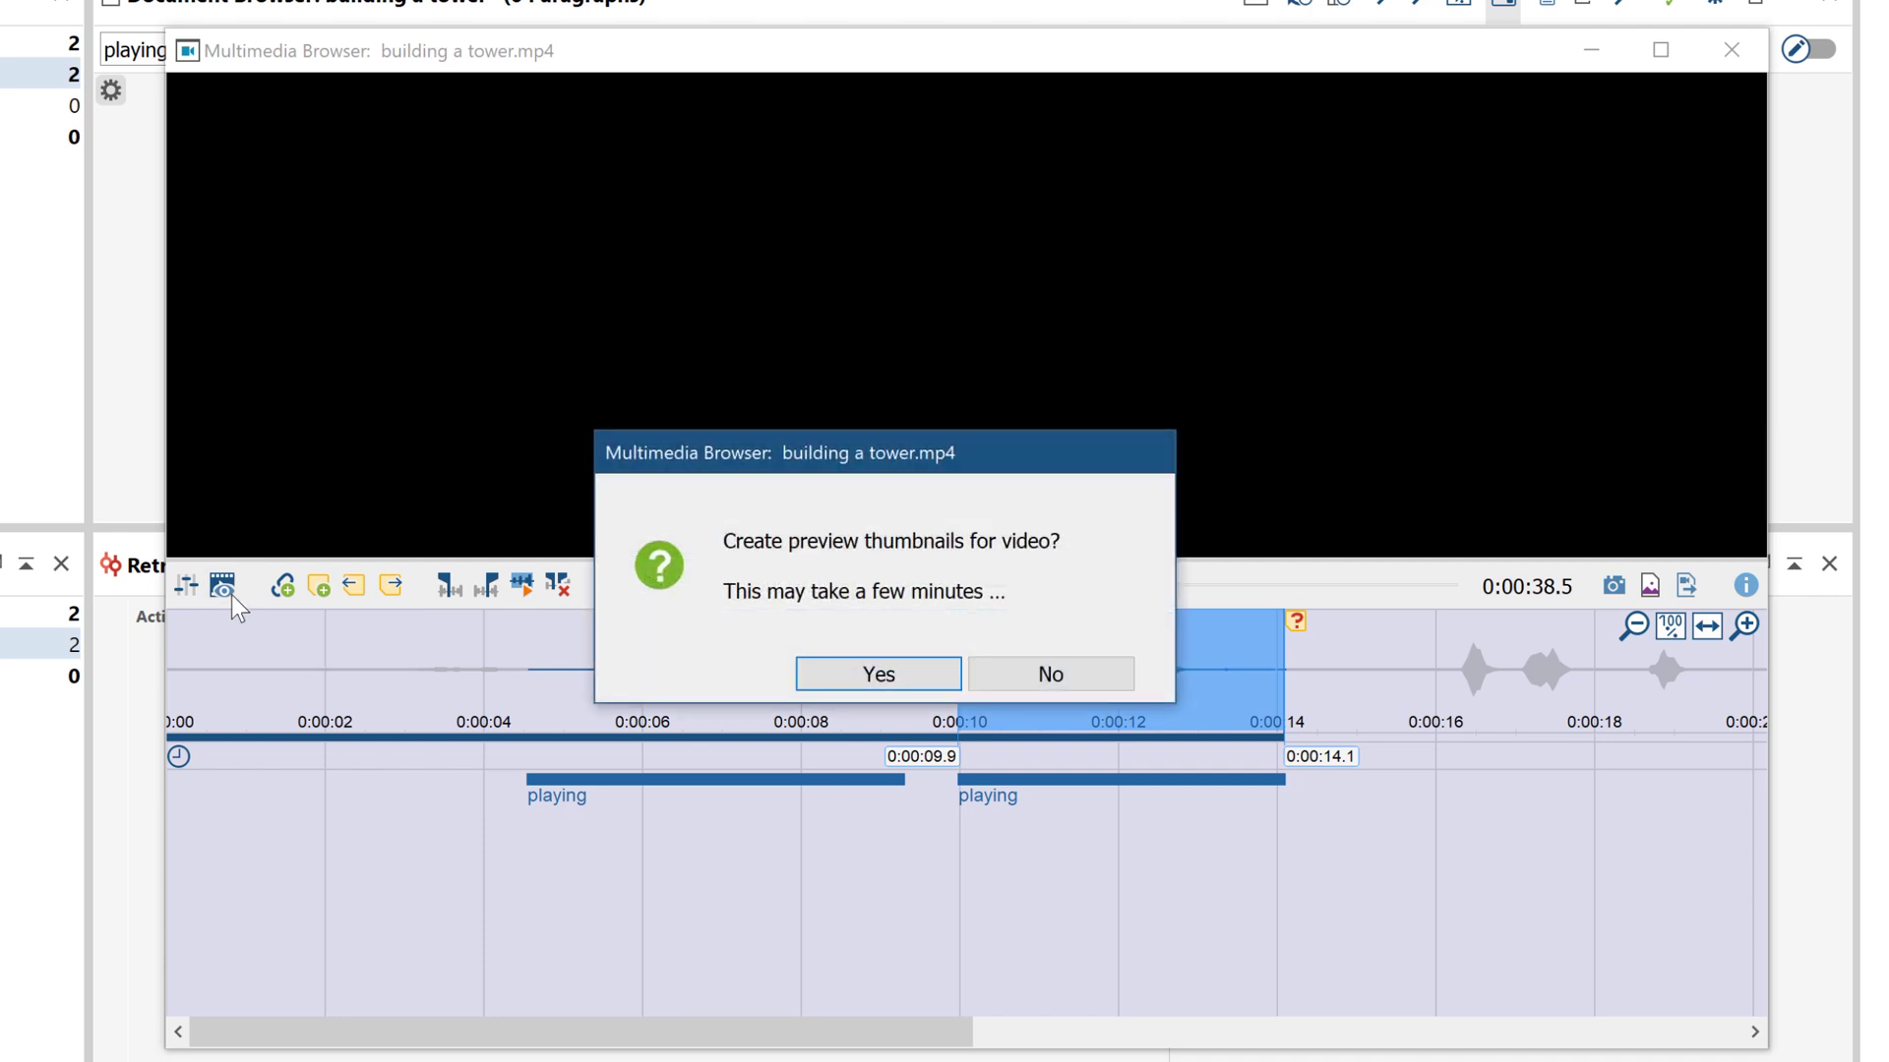
pyautogui.click(803, 674)
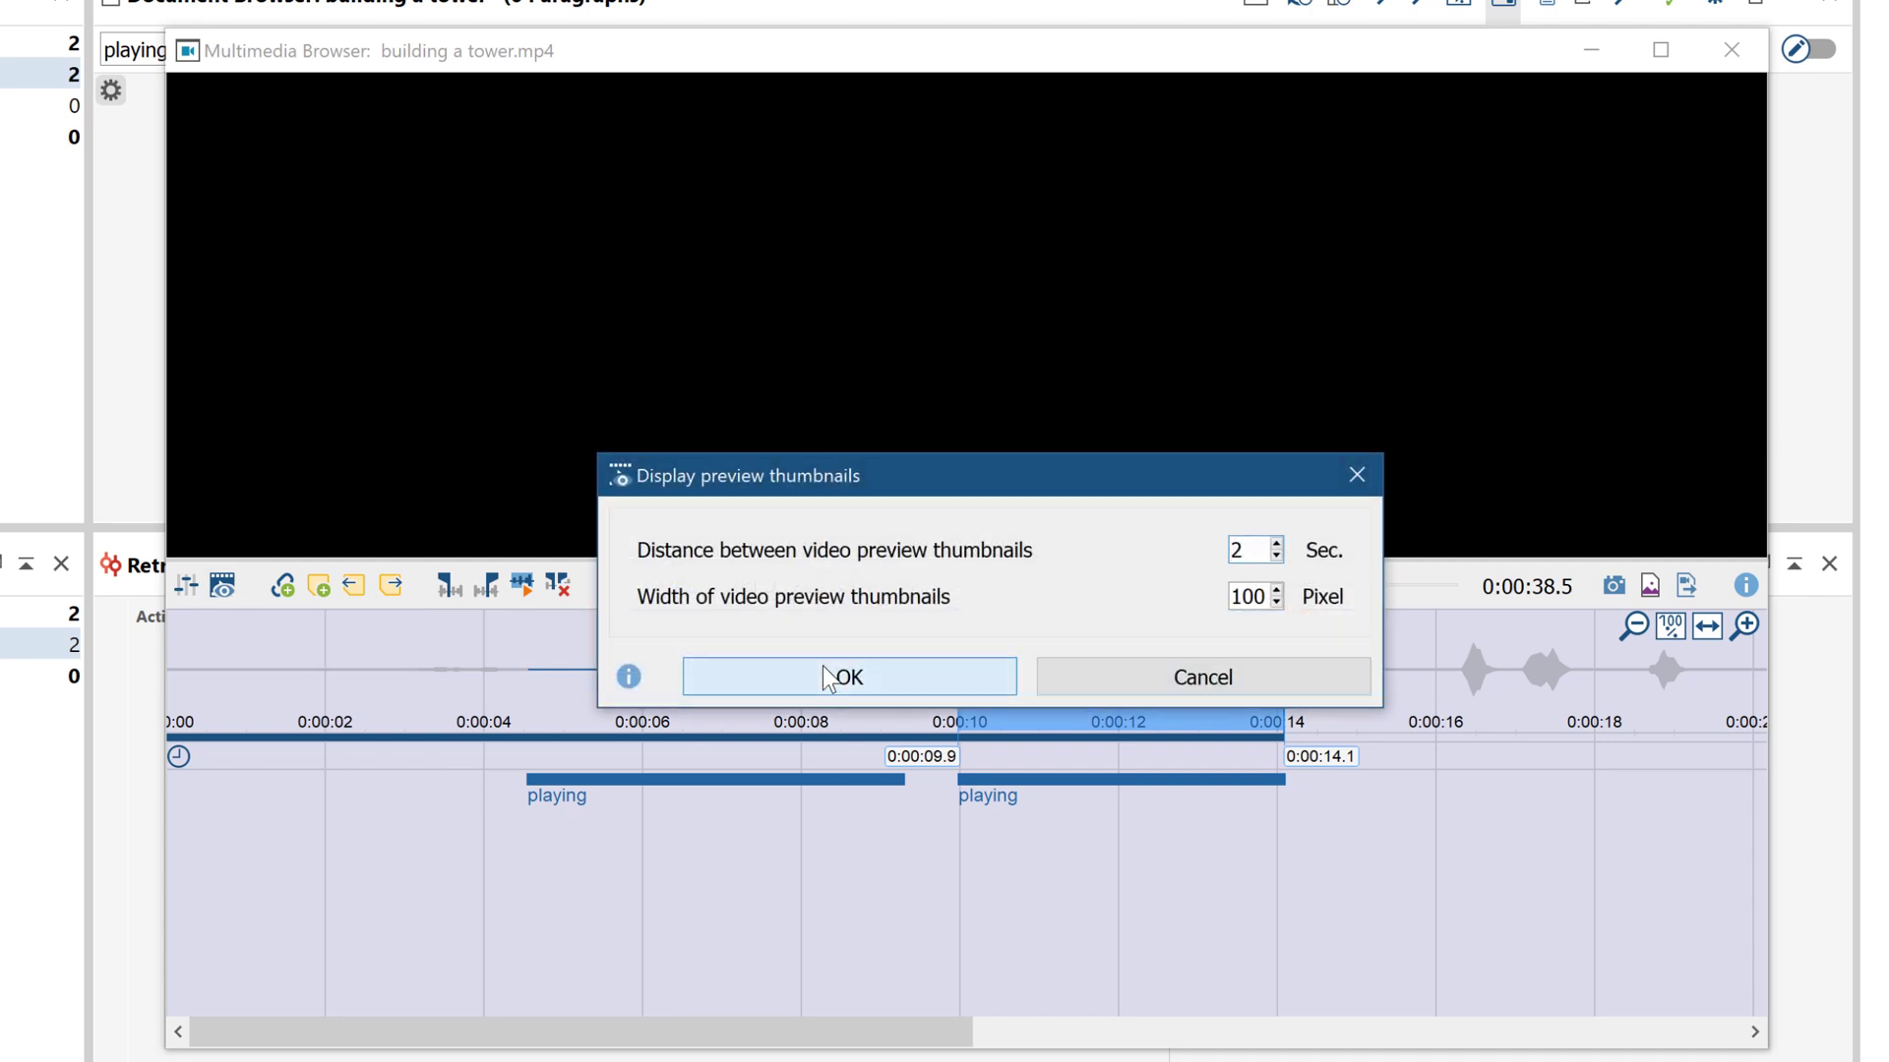
pyautogui.click(826, 679)
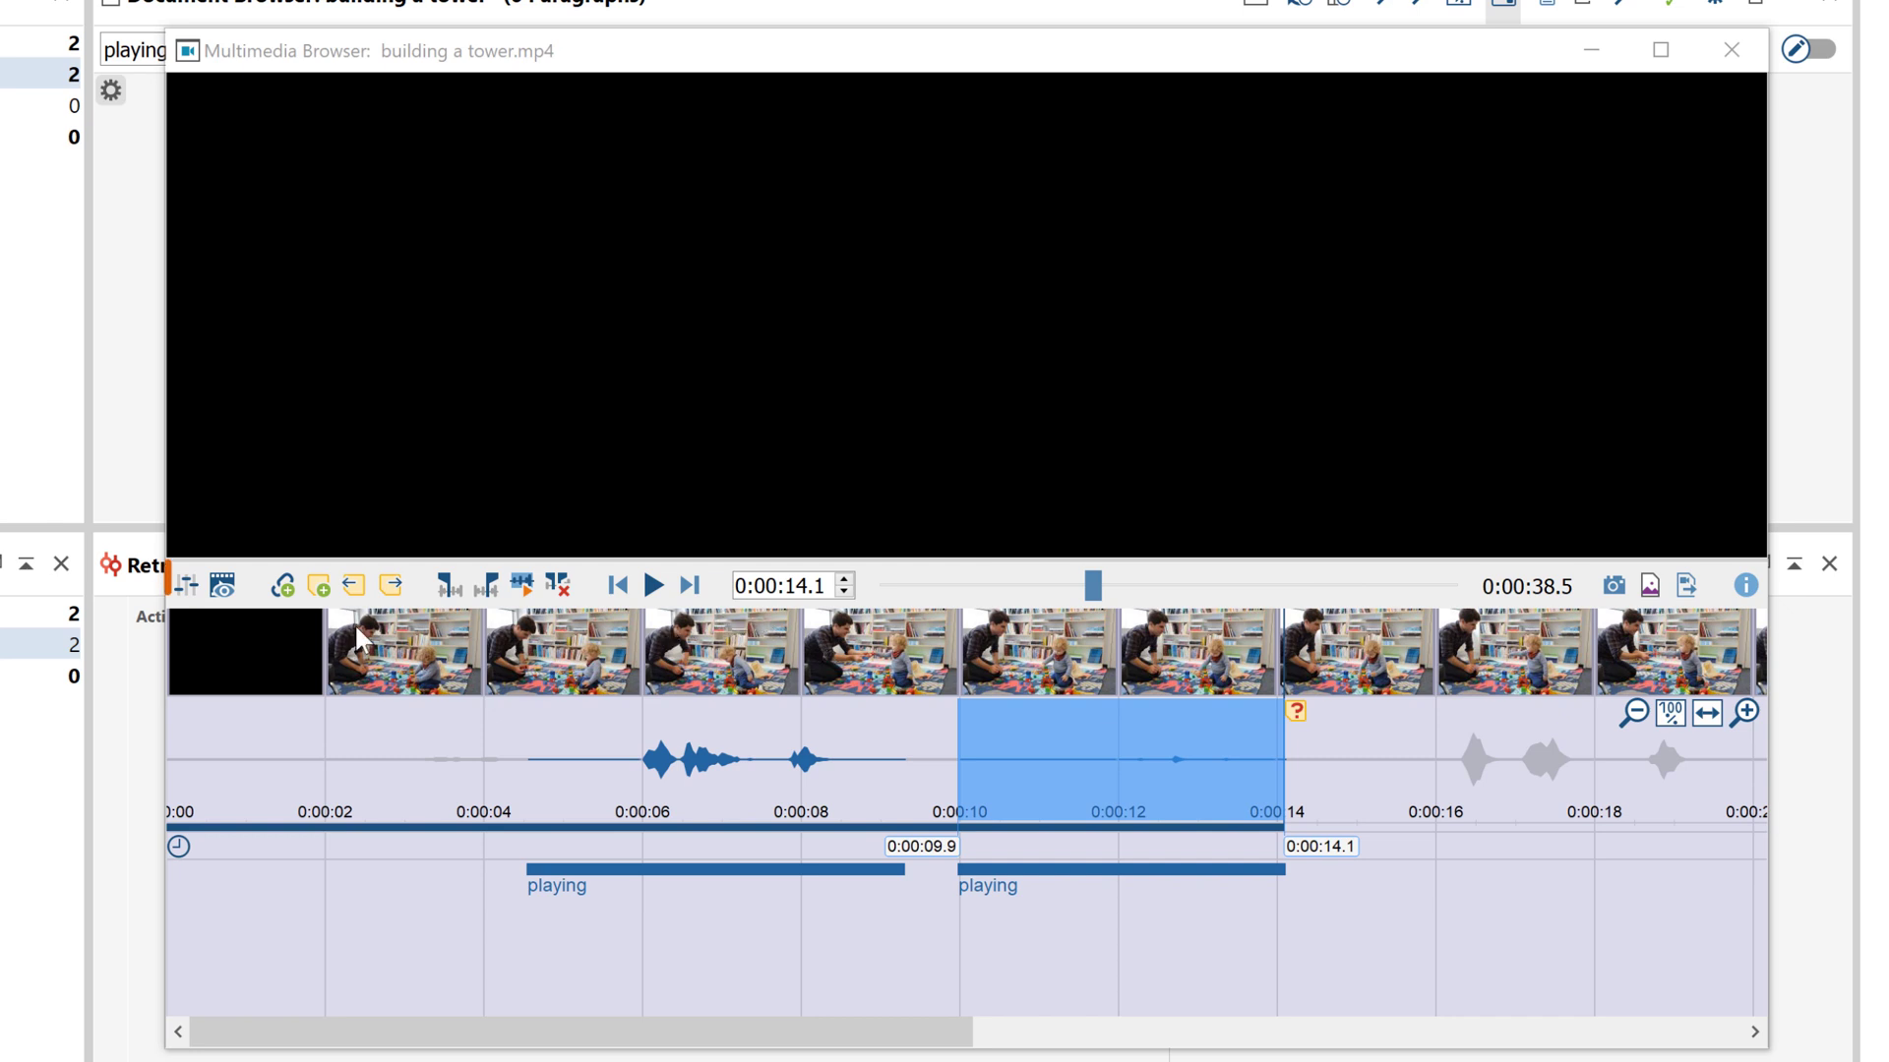
# - Check the volume and playing speed settings, then start the tower video playing
pyautogui.click(206, 600)
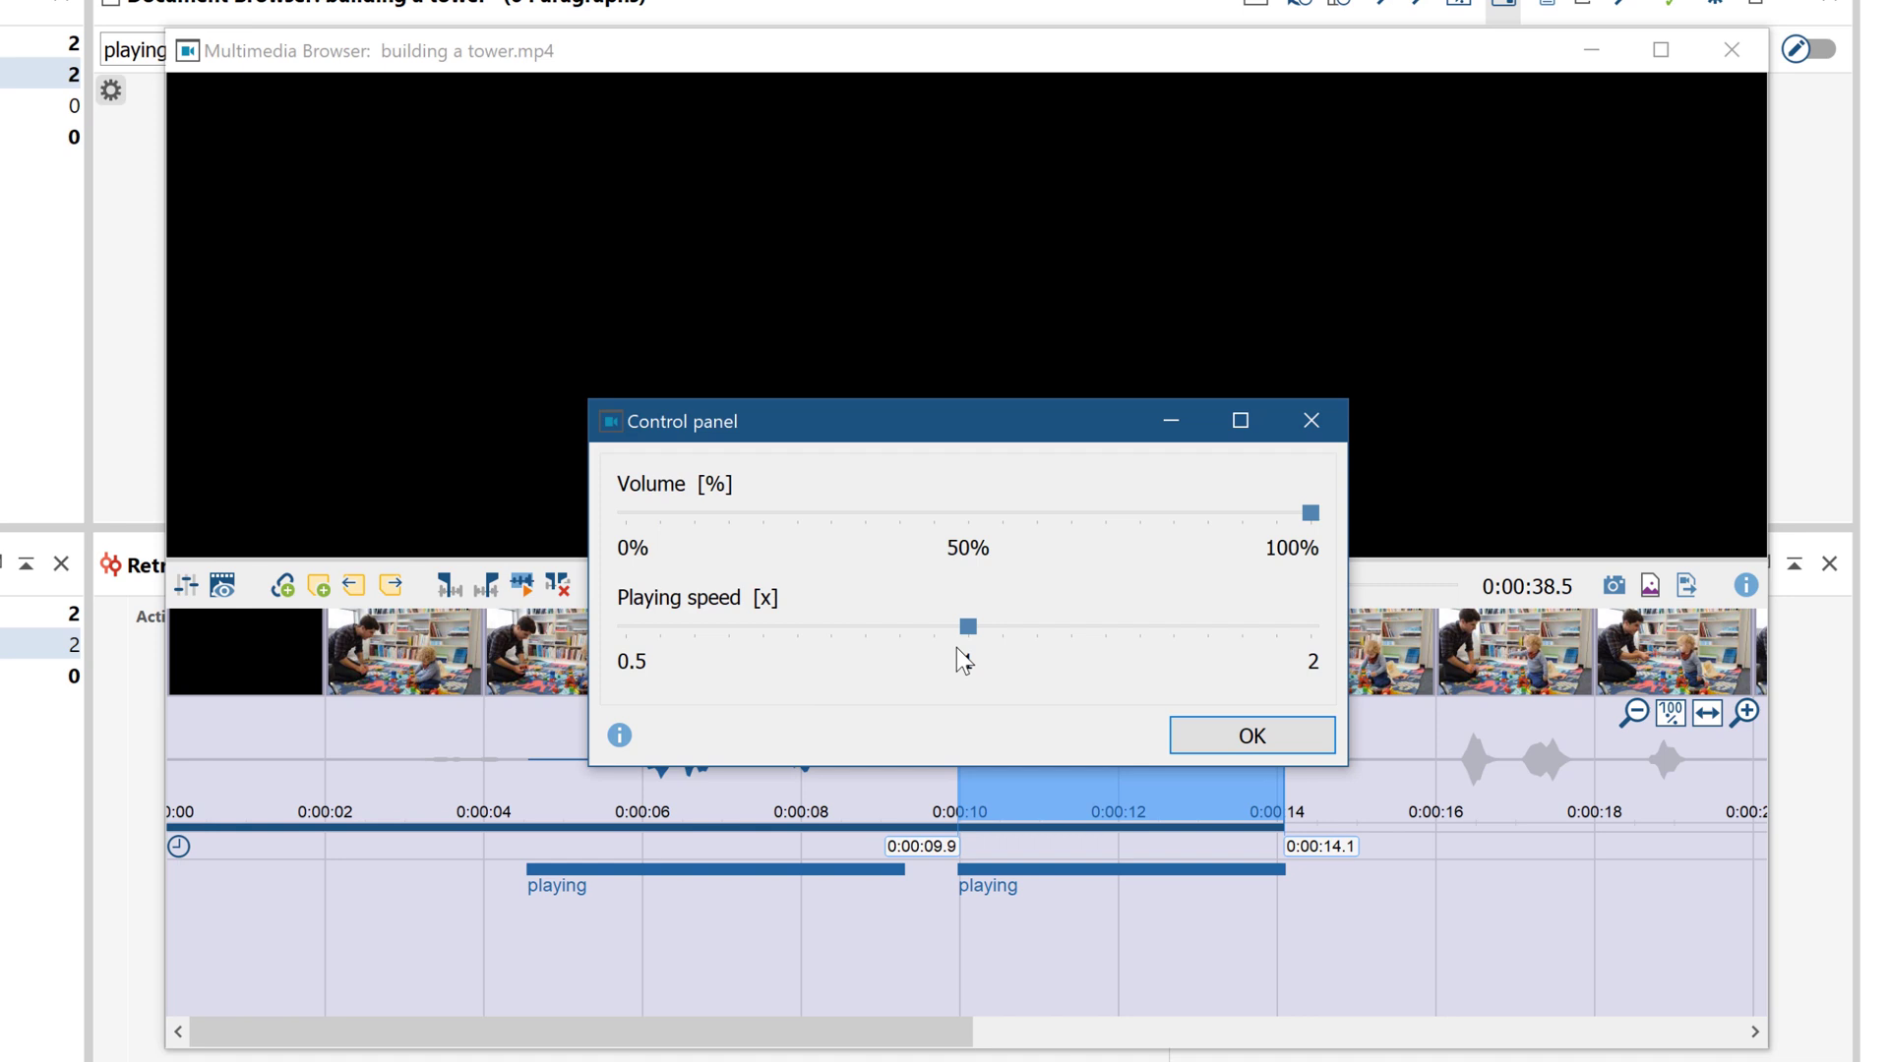
pyautogui.click(1247, 736)
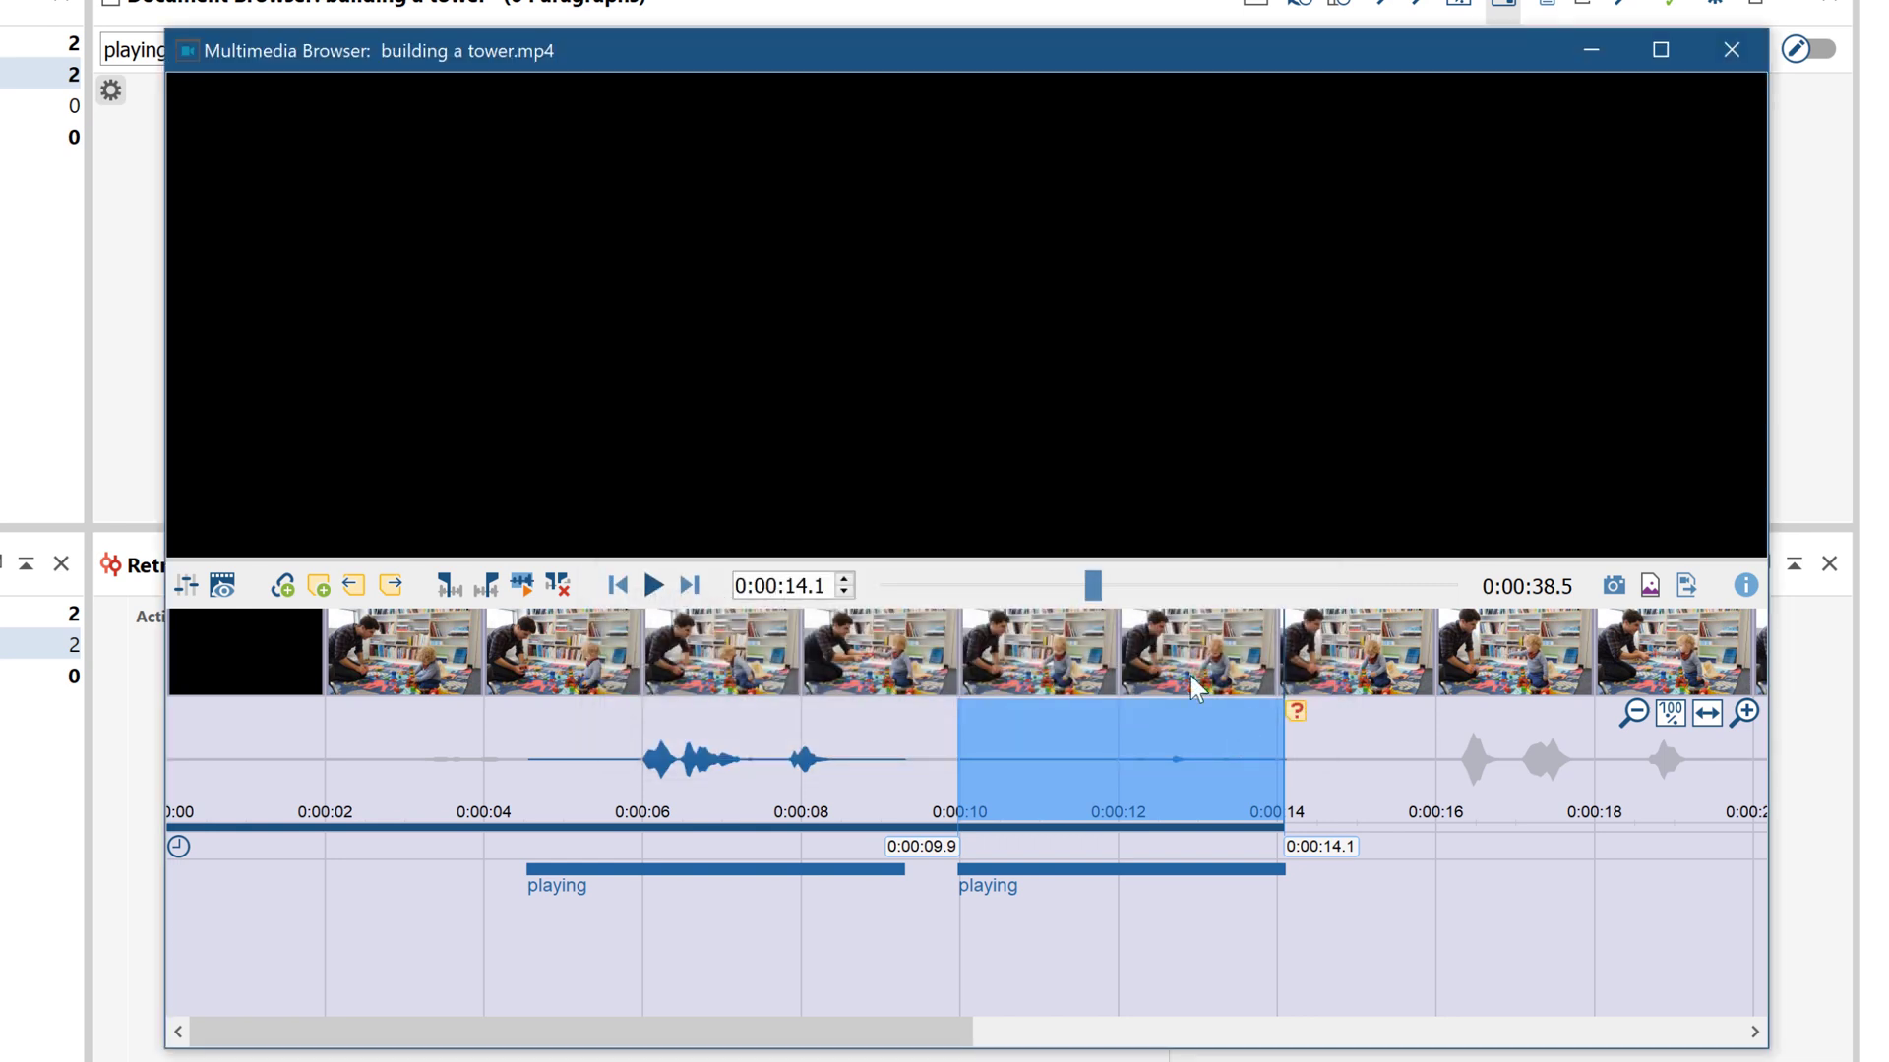
pyautogui.click(655, 588)
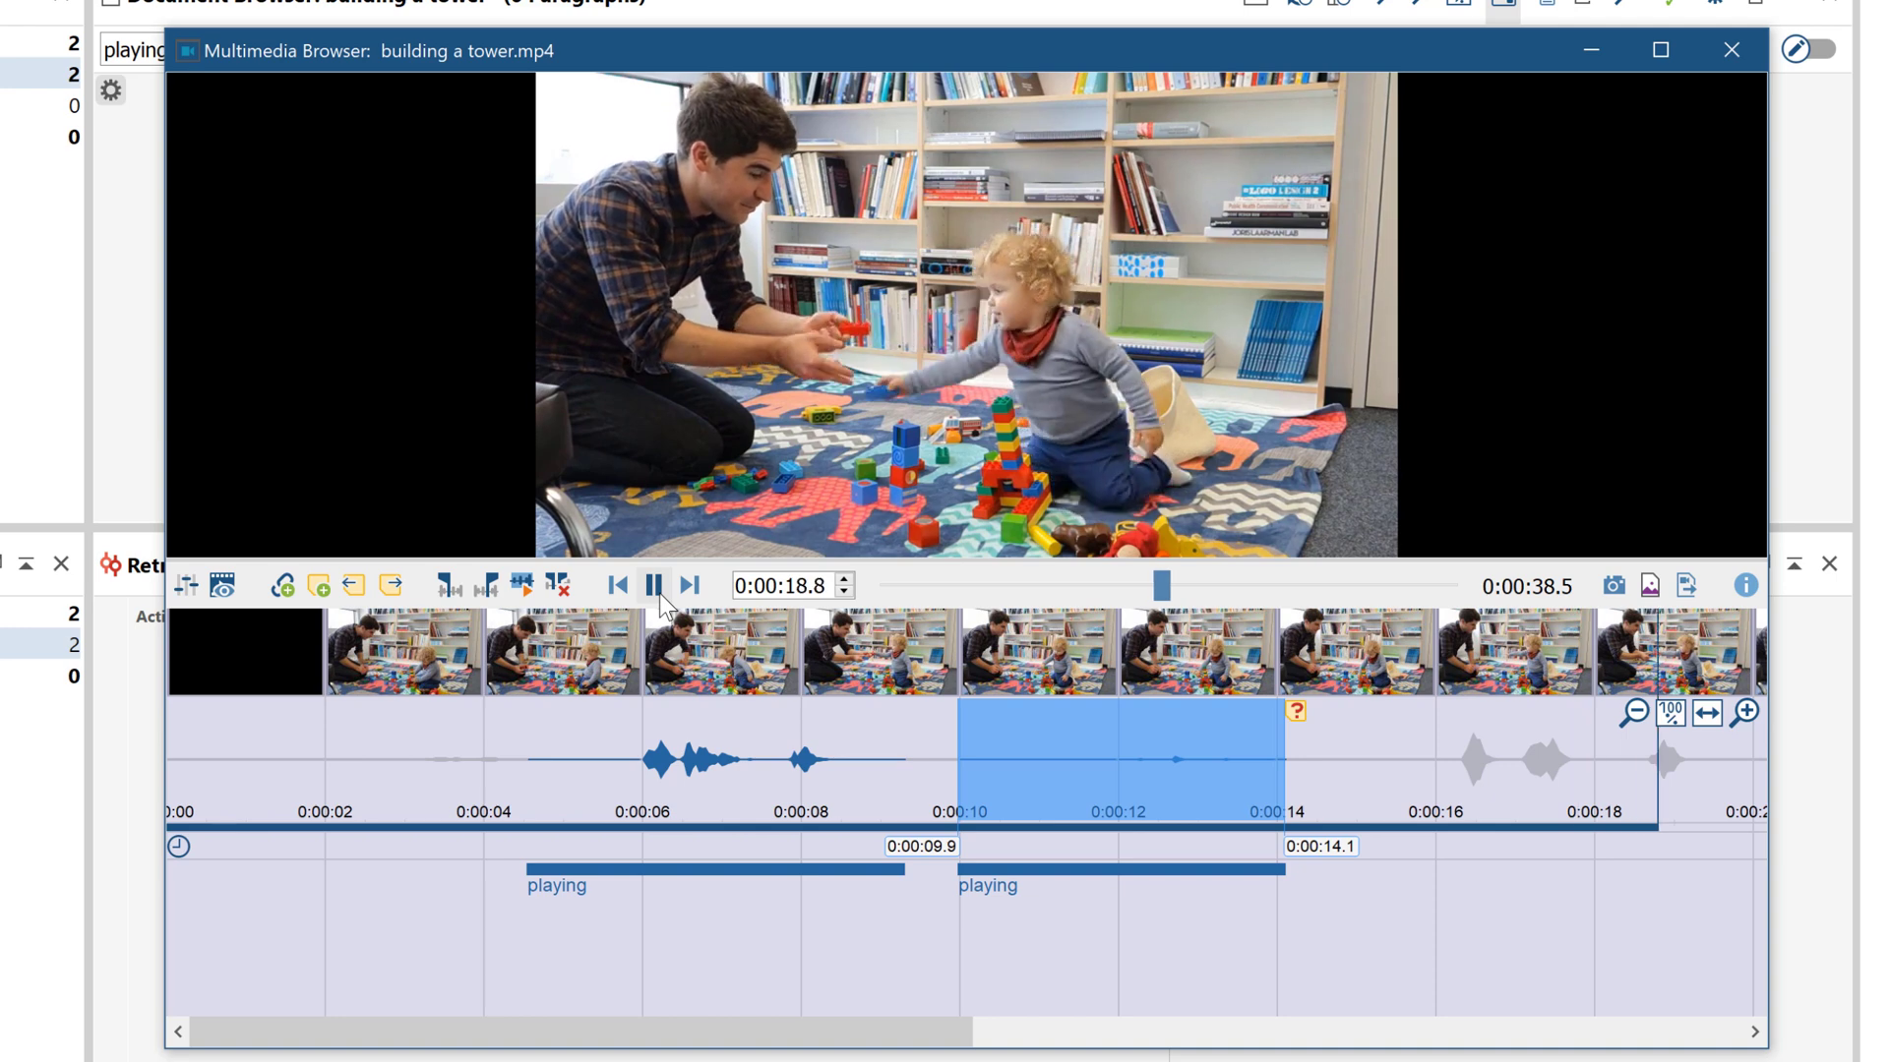
# - Pause the tower video and move the position slider to 0:00:19.9
pyautogui.click(655, 589)
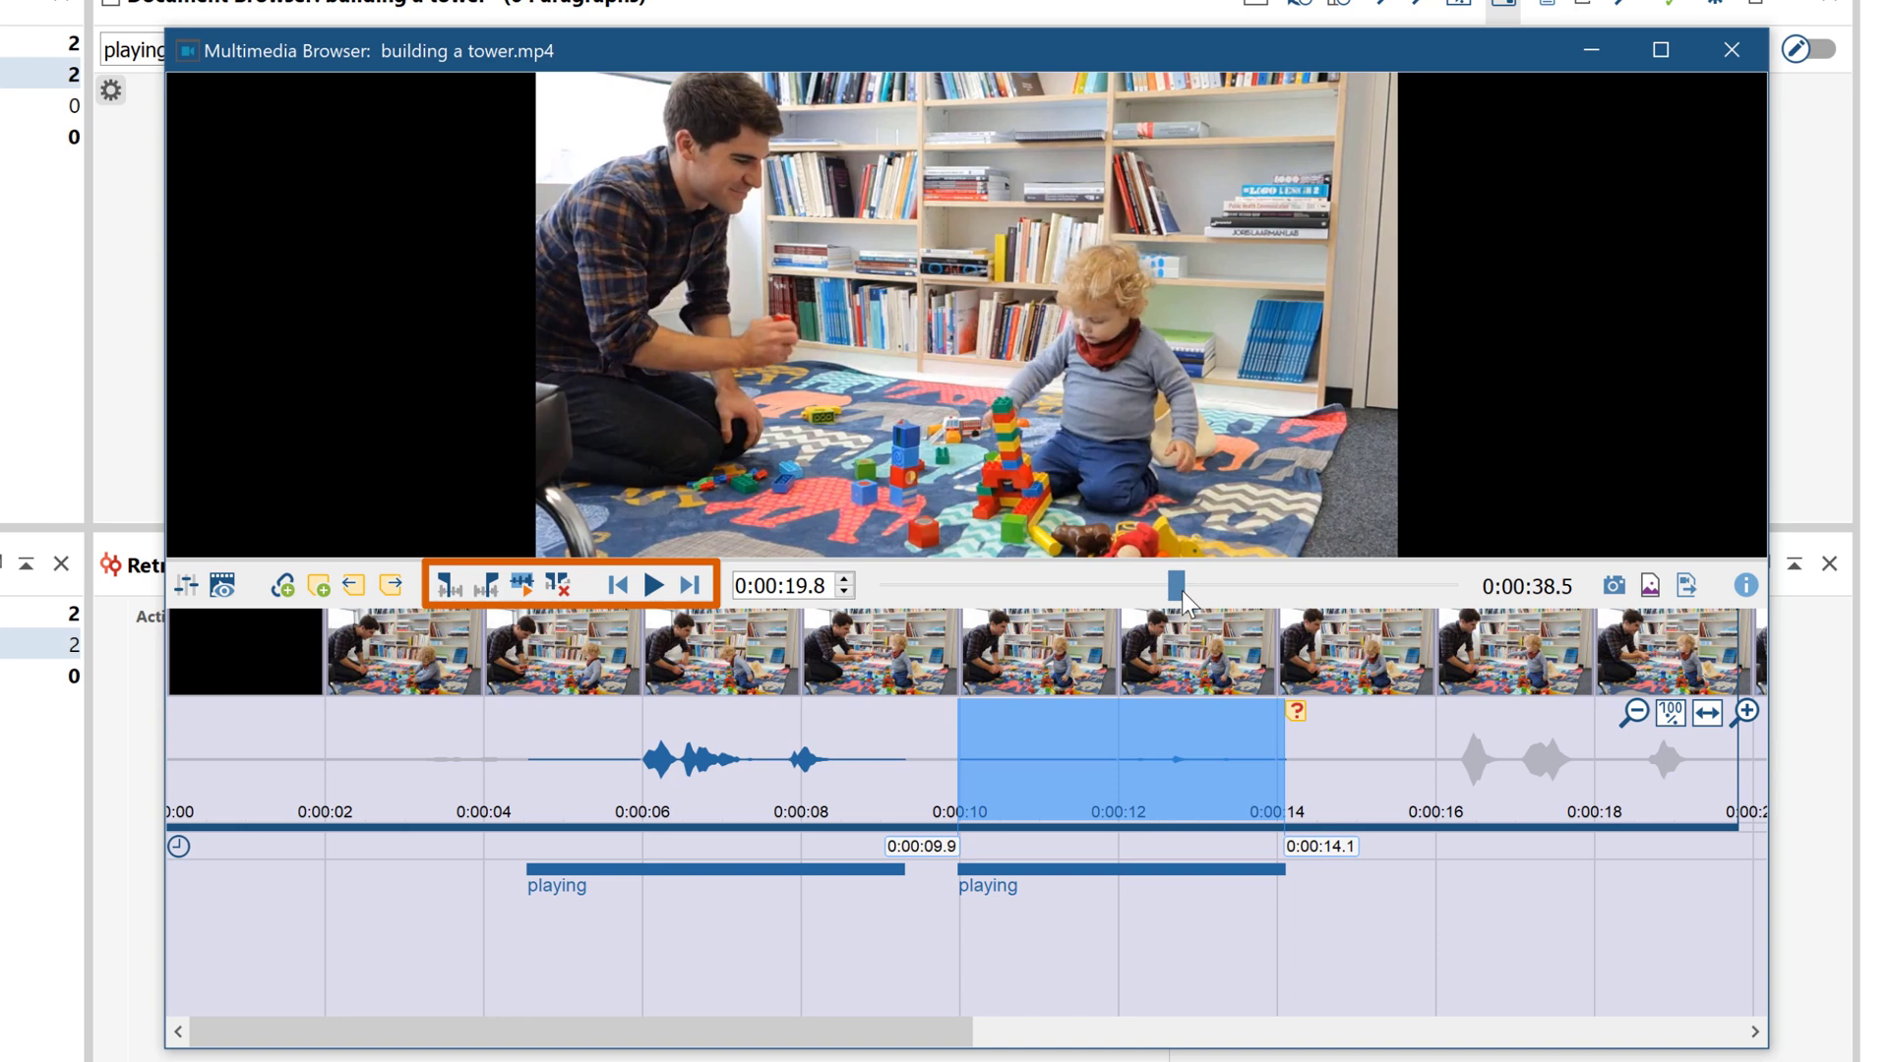
pyautogui.moveTo(1182, 590)
pyautogui.mouseDown()
pyautogui.moveTo(1362, 595)
pyautogui.moveTo(1180, 593)
pyautogui.mouseUp()
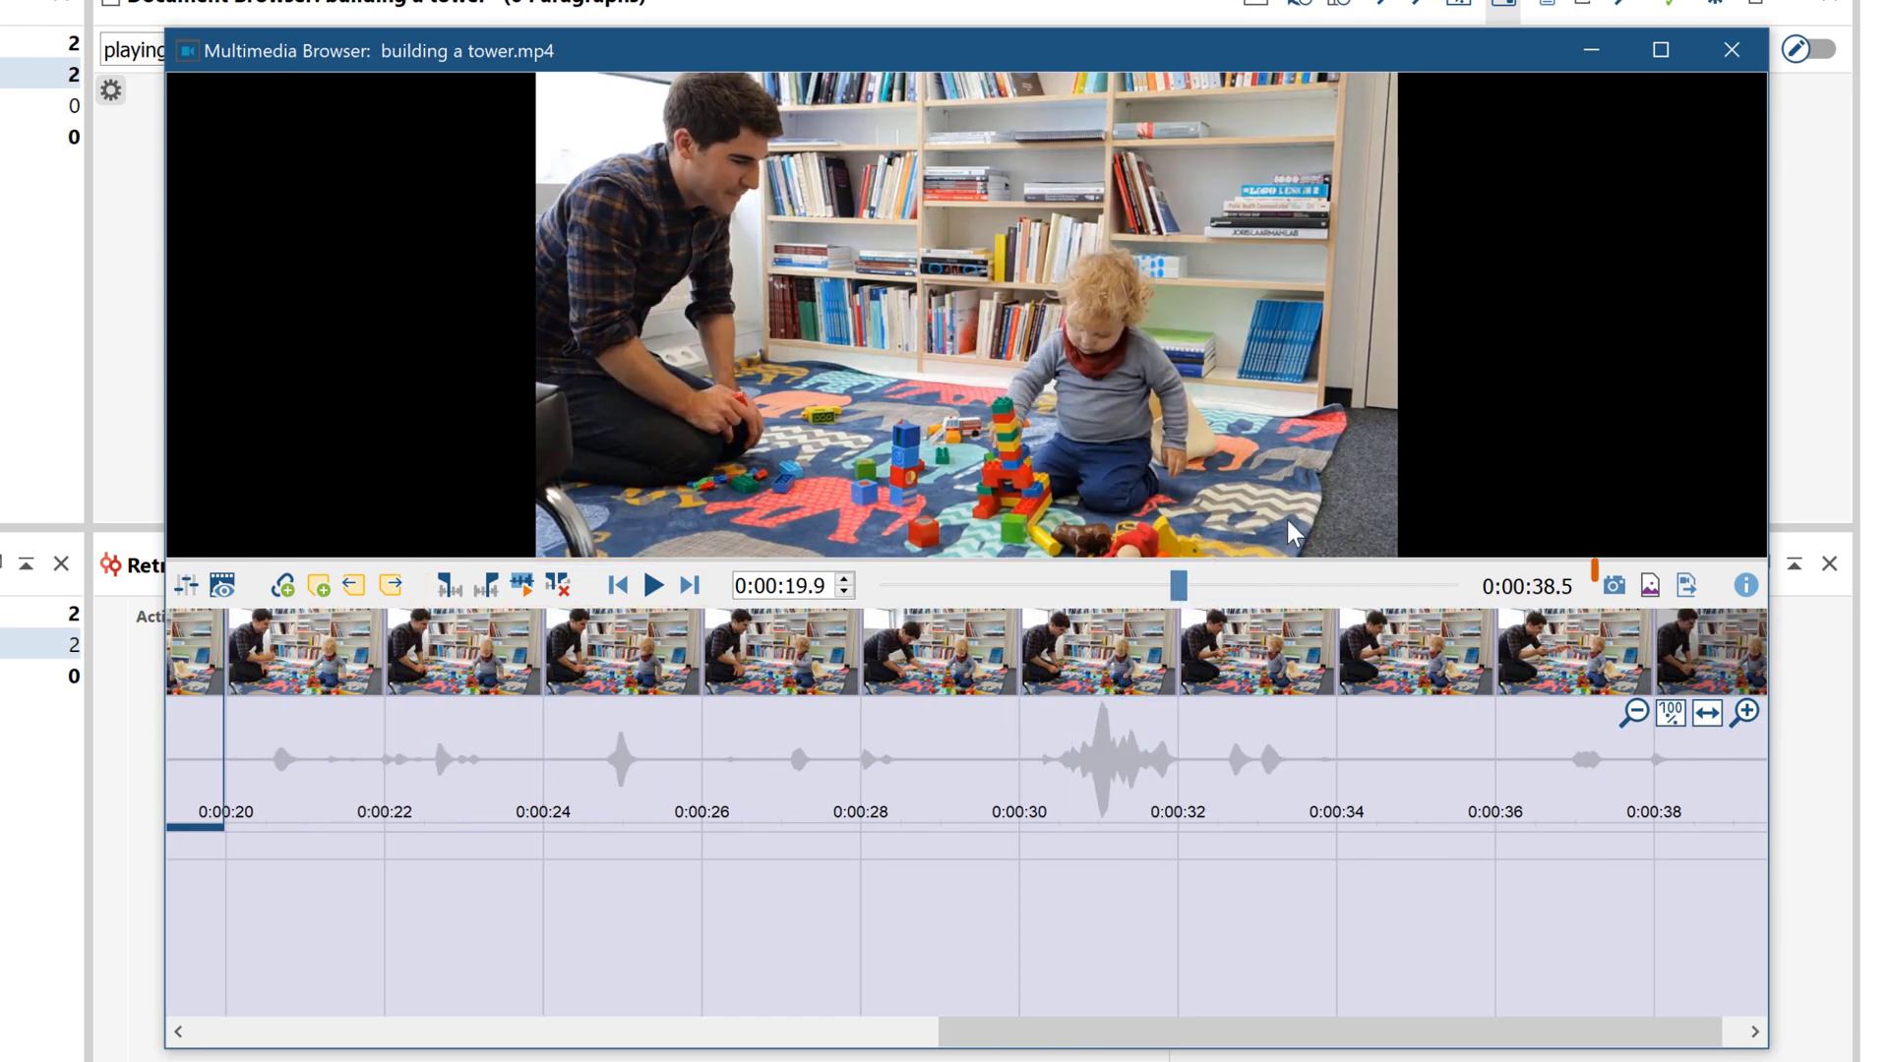
# - Snapshot the 0:00:19.9 frame and paste it into the Word document Dokument1
pyautogui.click(1614, 587)
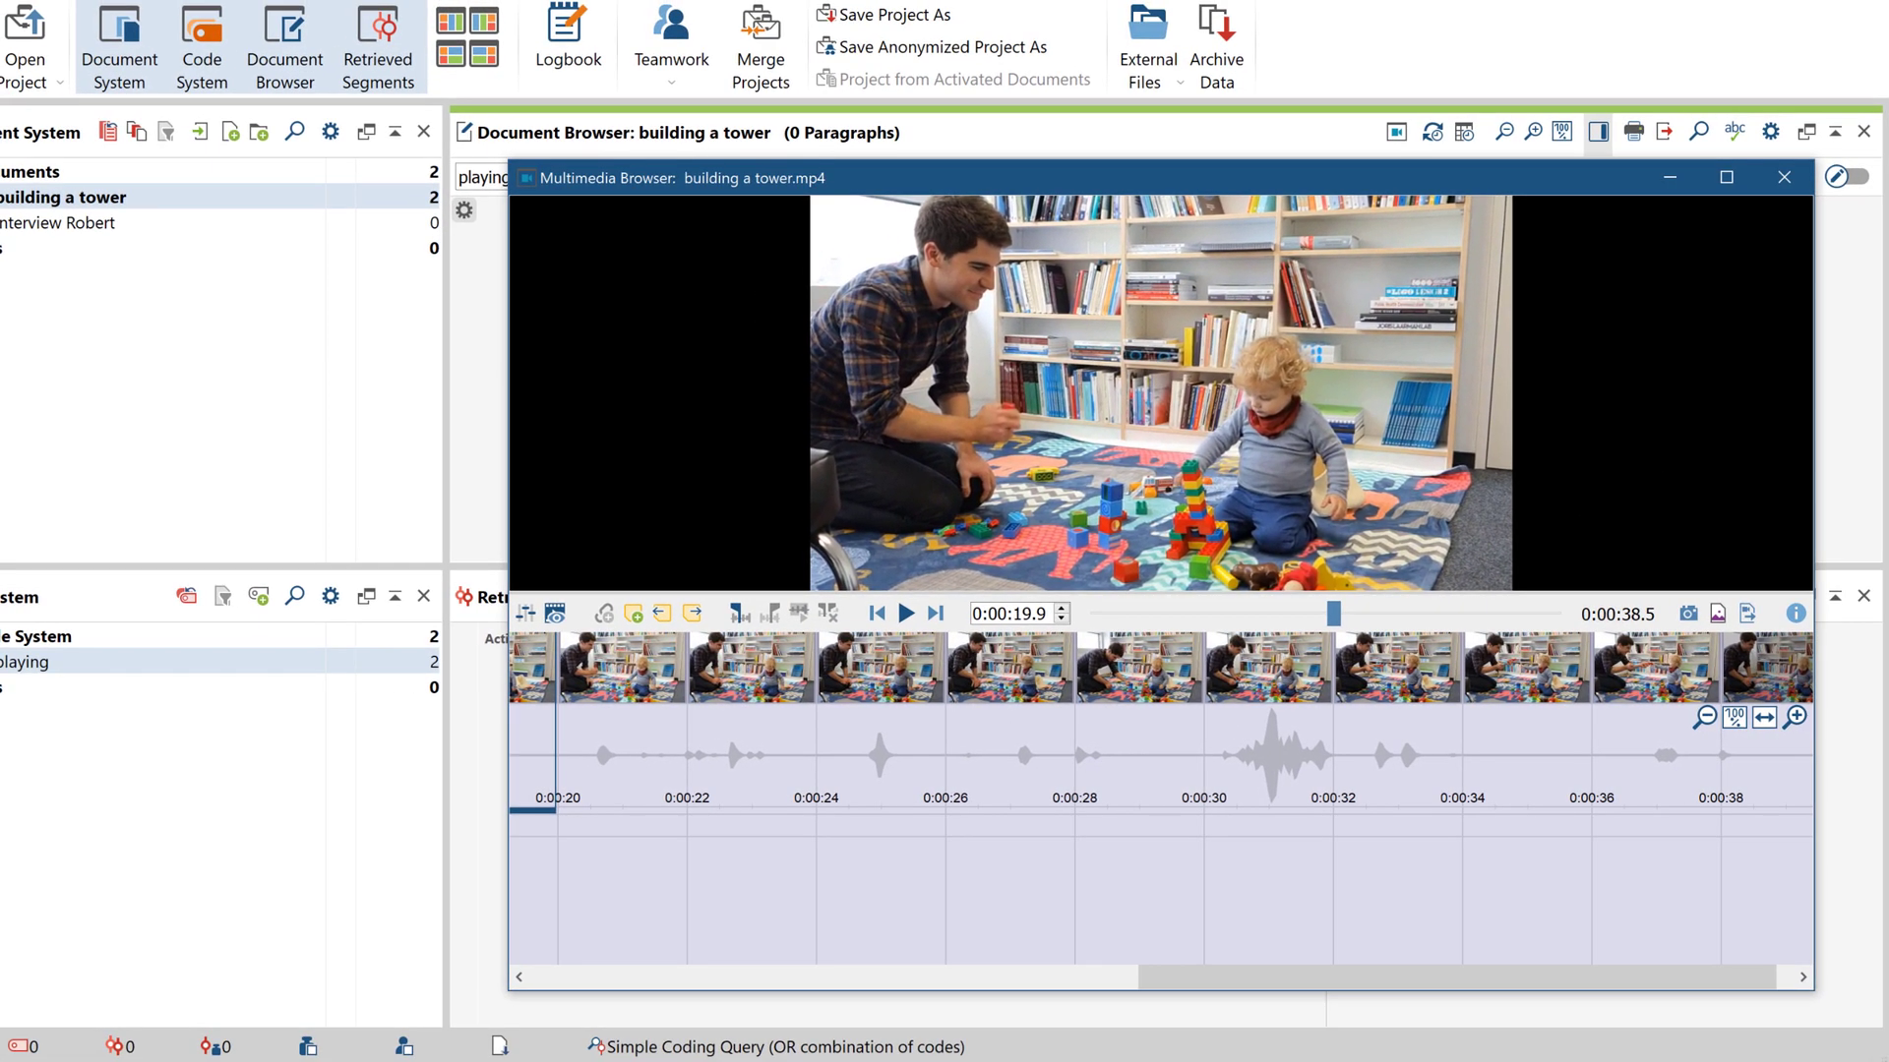
pyautogui.hotkey('alt', 'Tab')
pyautogui.hotkey('ctrl', 'v')
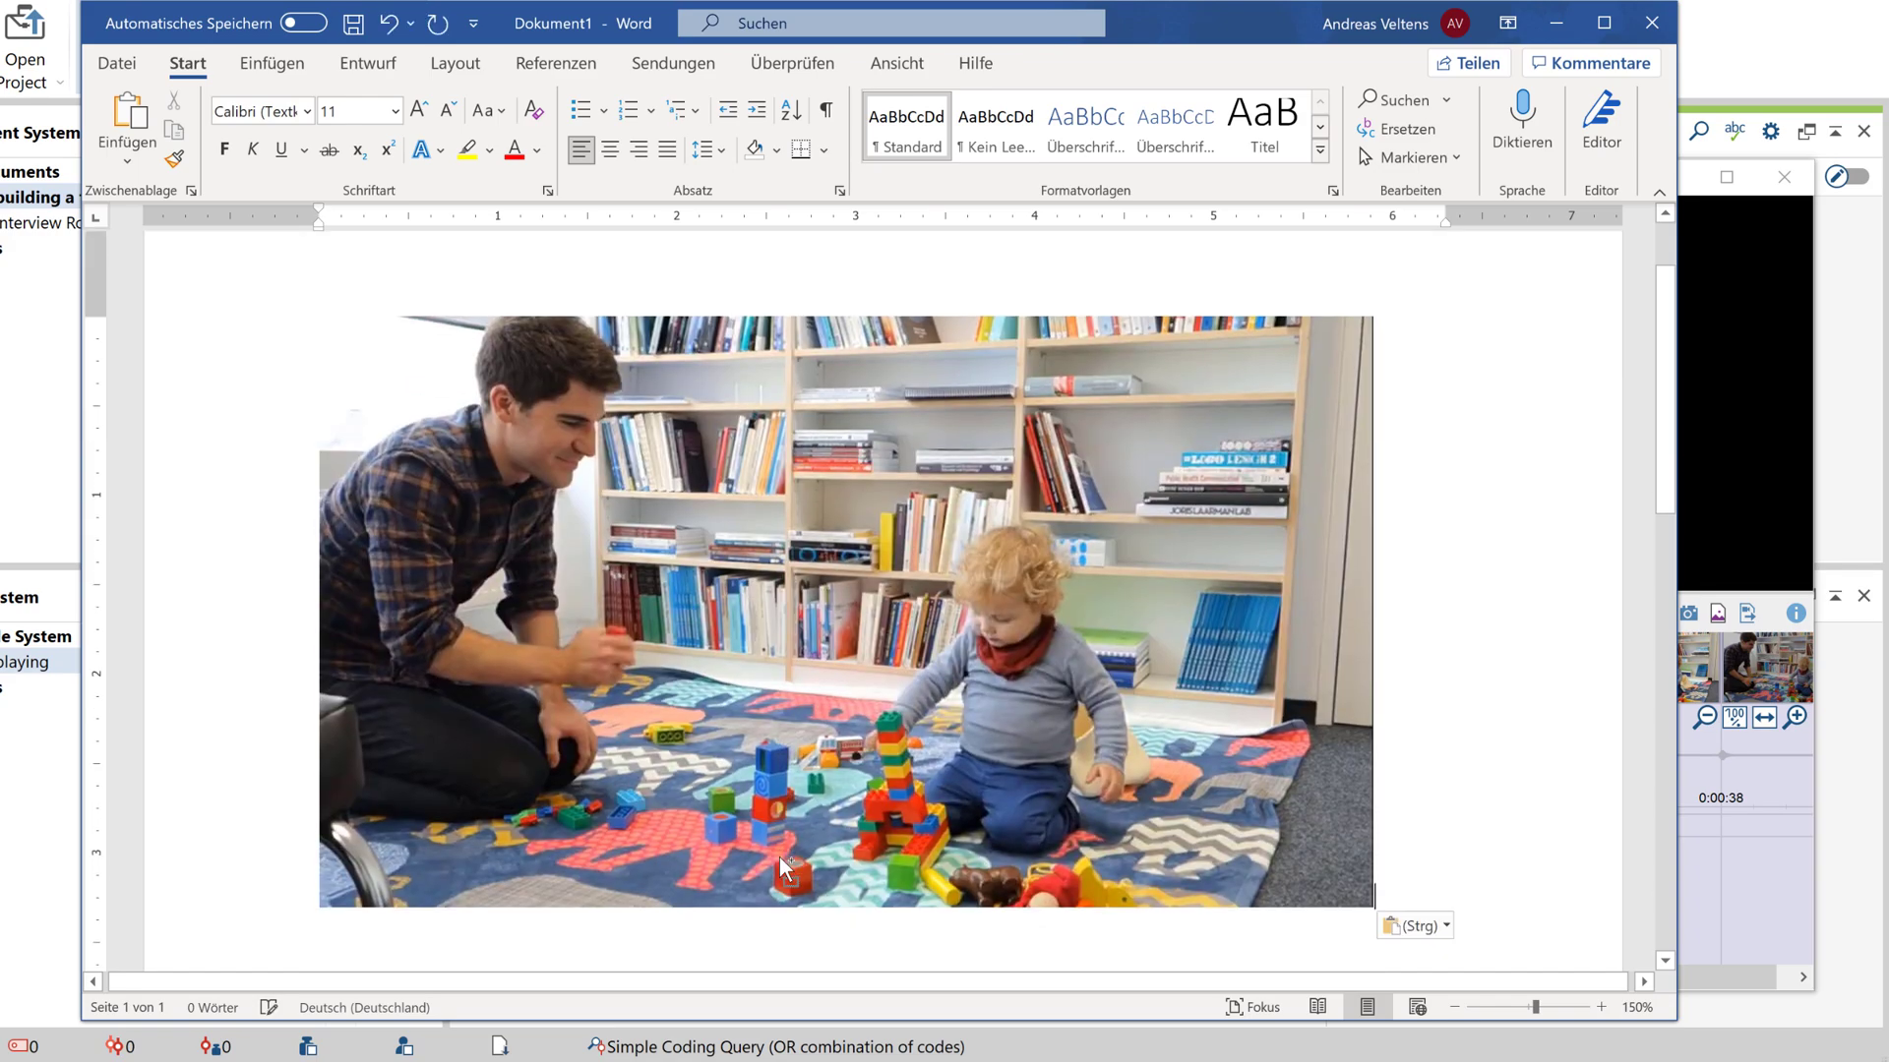
pyautogui.hotkey('alt', 'Tab')
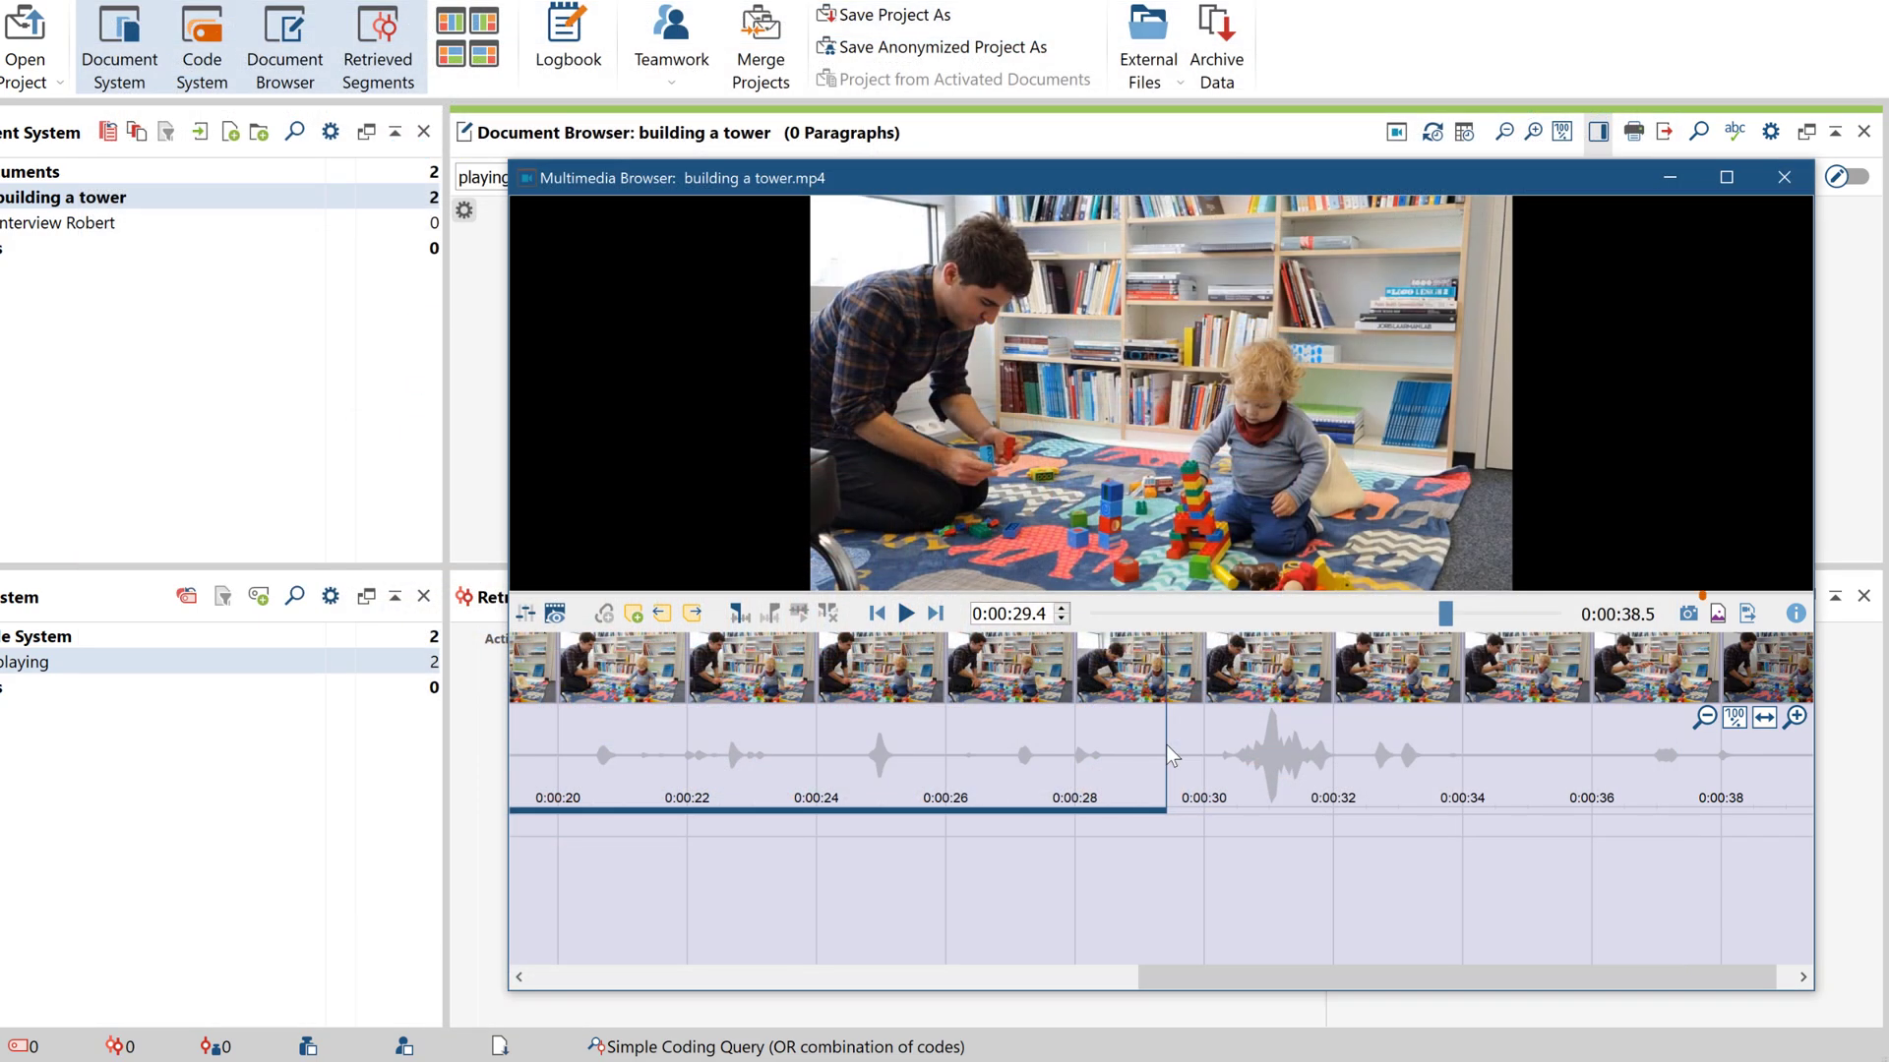
# - Insert the frame as image Document (1), then activate 'playing' and 'building a tower' to retrieve segments
pyautogui.click(1717, 623)
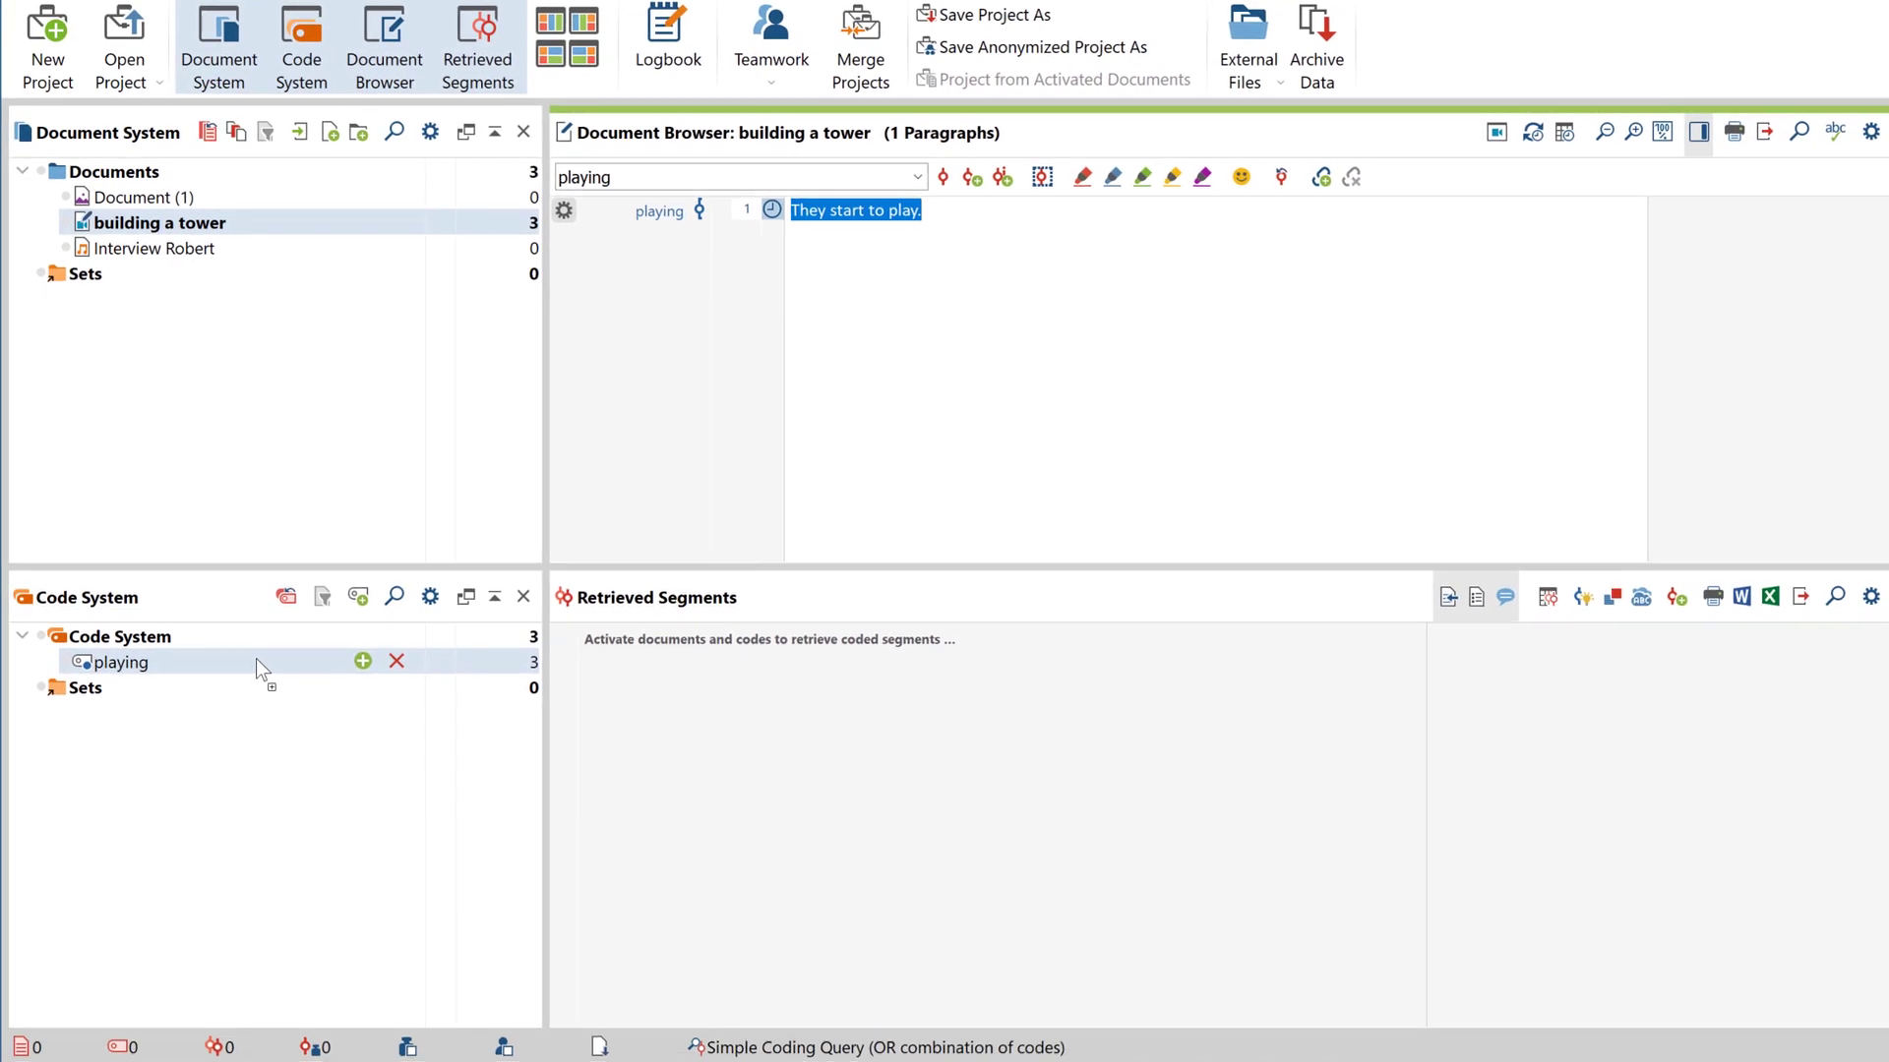
pyautogui.click(87, 665)
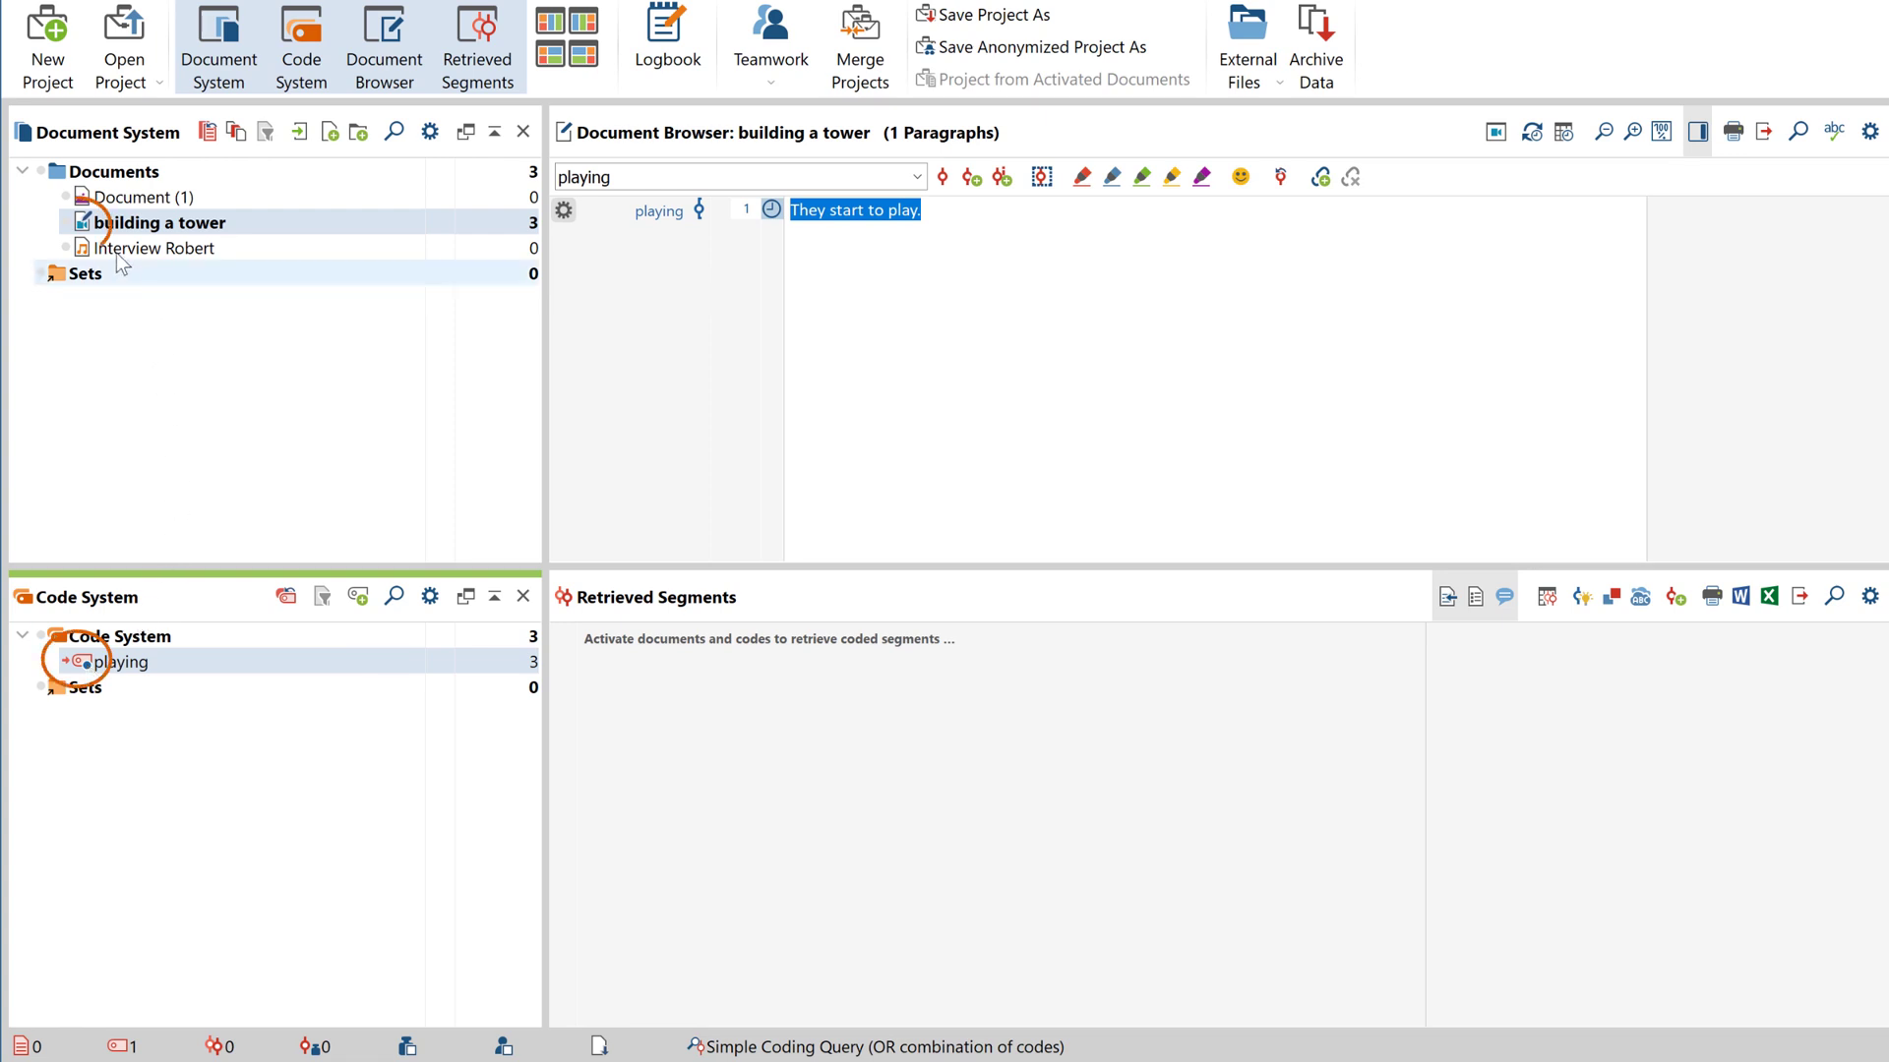
pyautogui.click(83, 223)
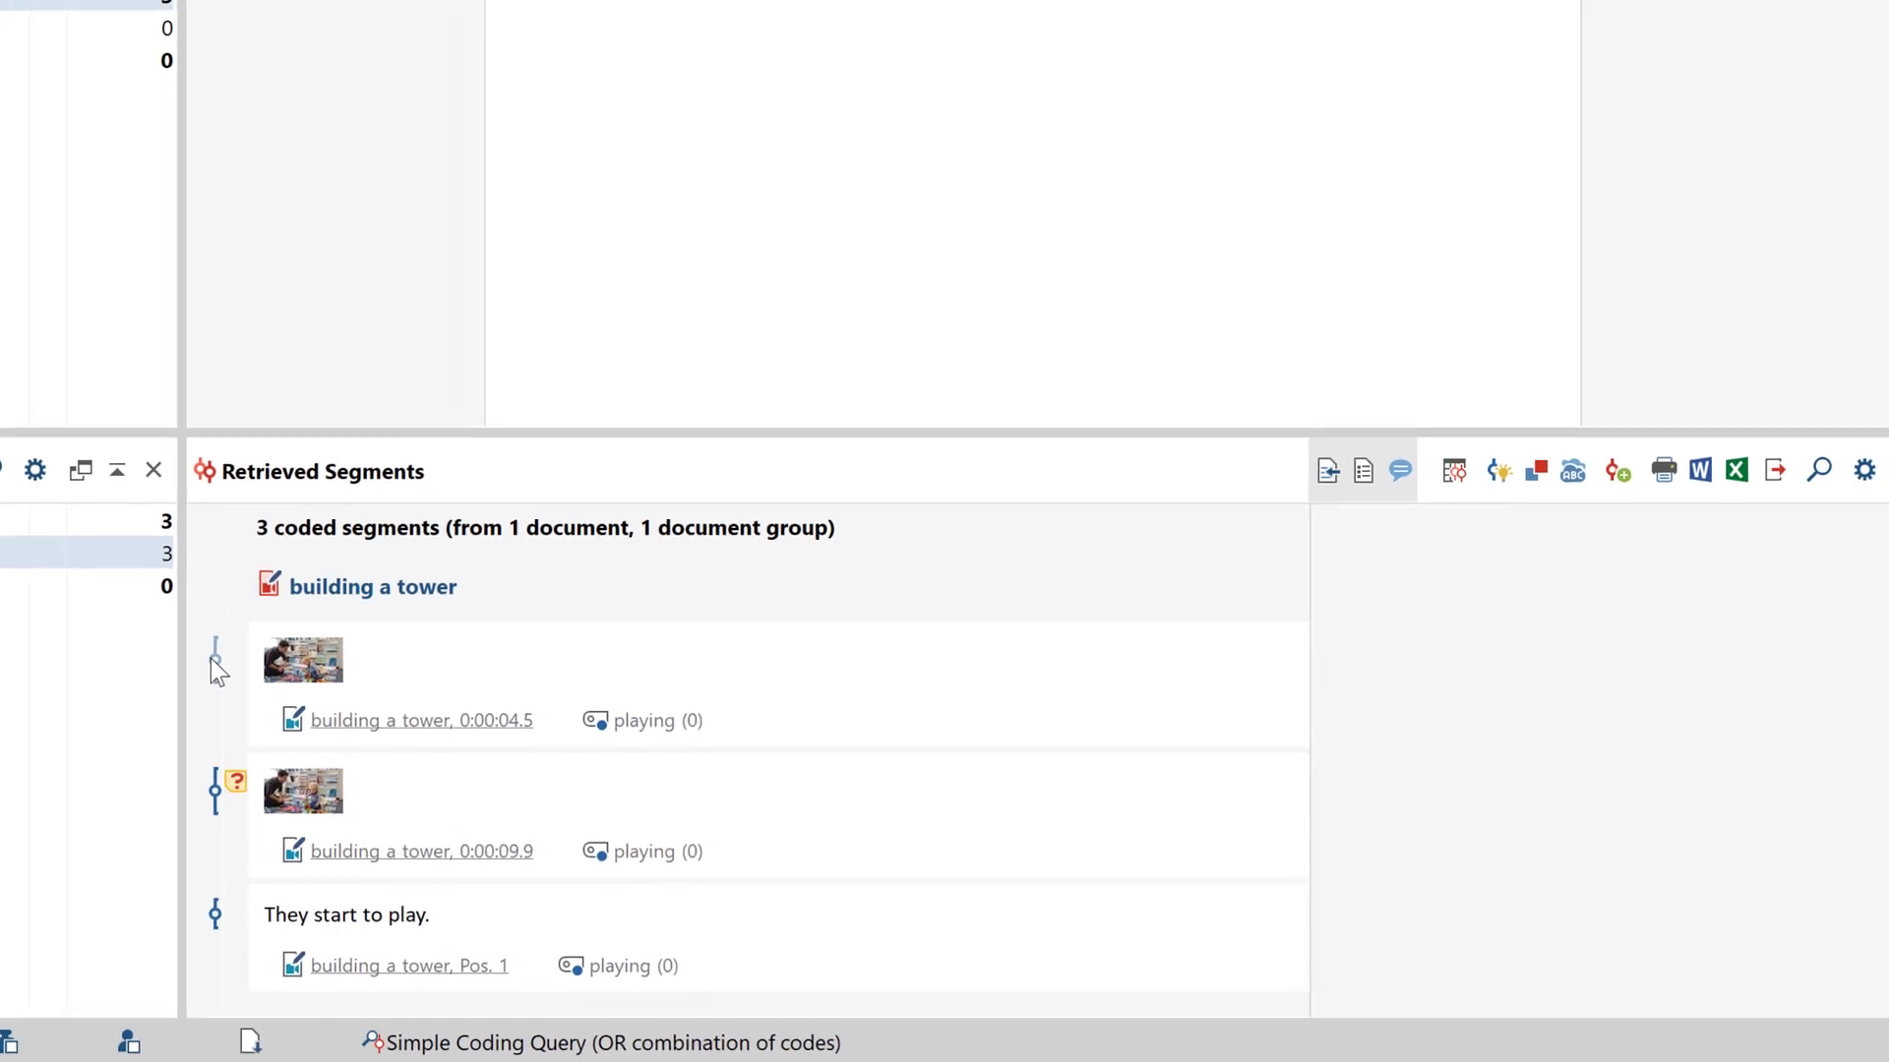
# - Replay the first 'playing' clip from 0:00:04.5 to 0:00:09.3 in the Multimedia Browser
pyautogui.click(213, 657)
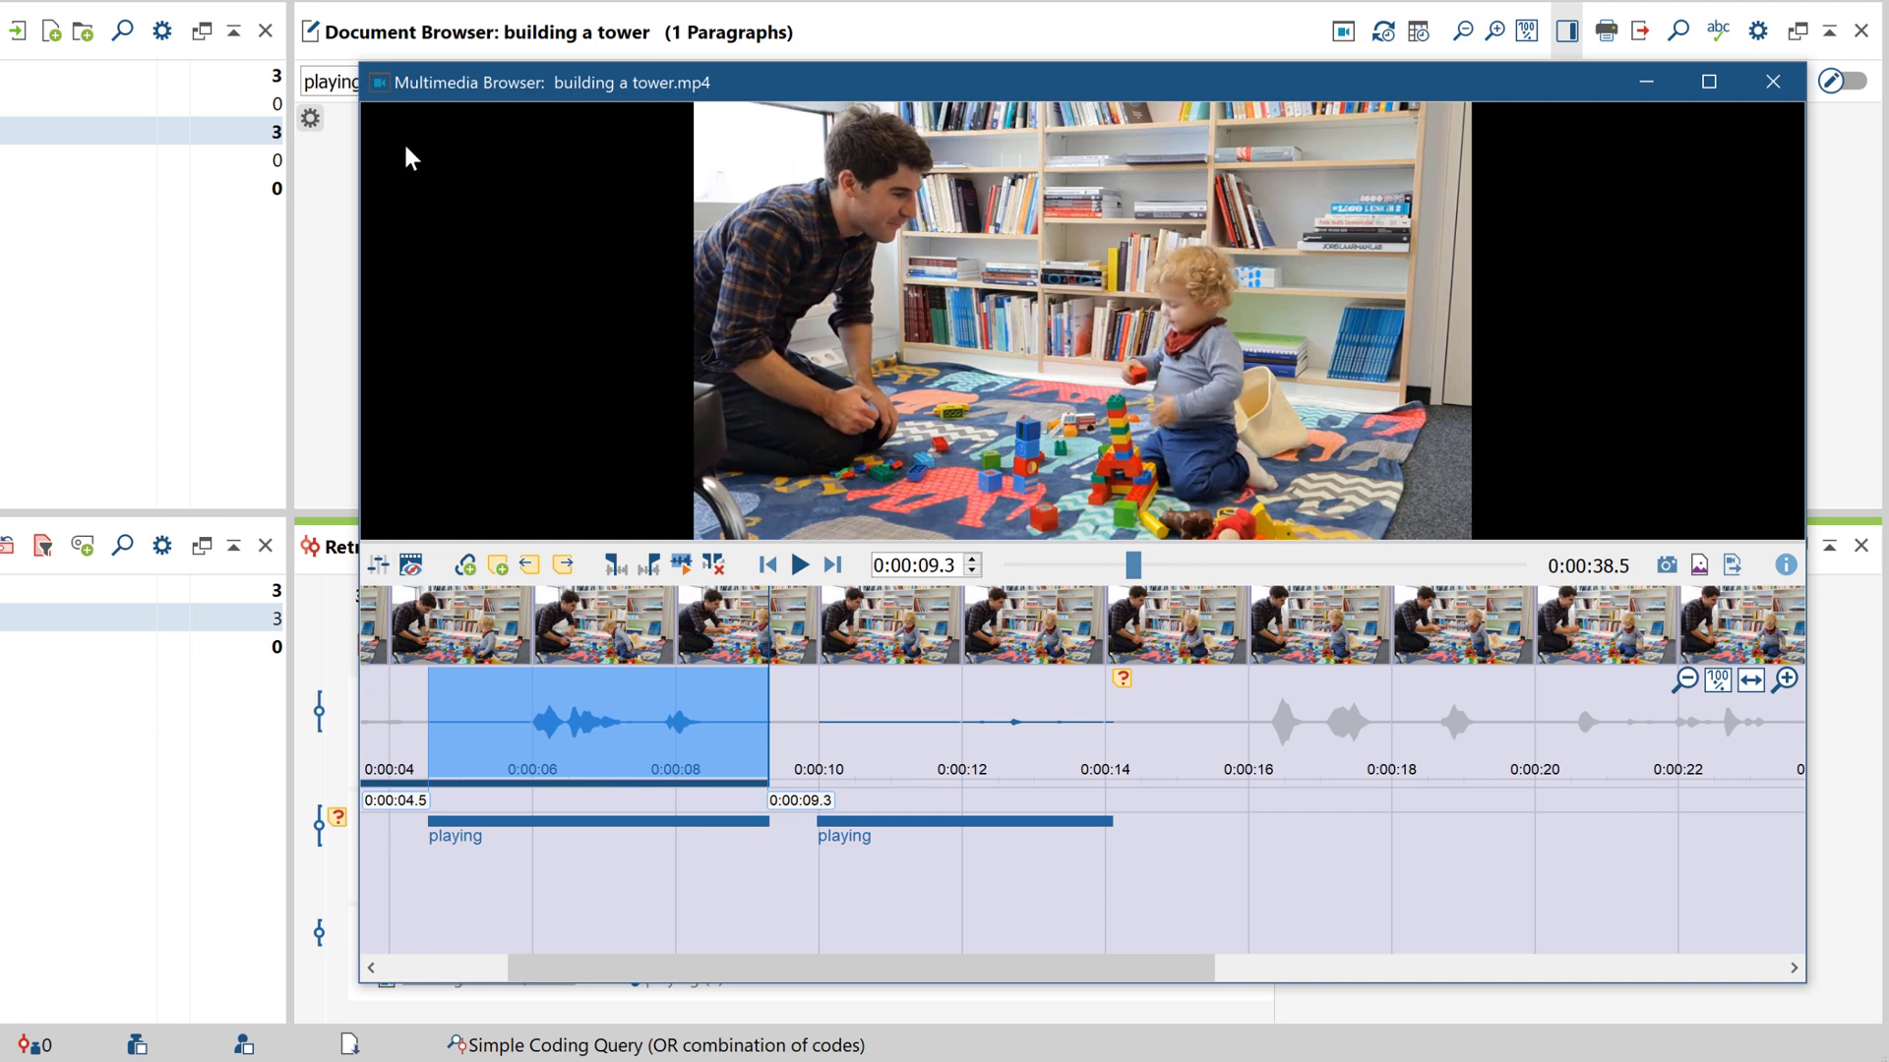
pyautogui.doubleClick(386, 85)
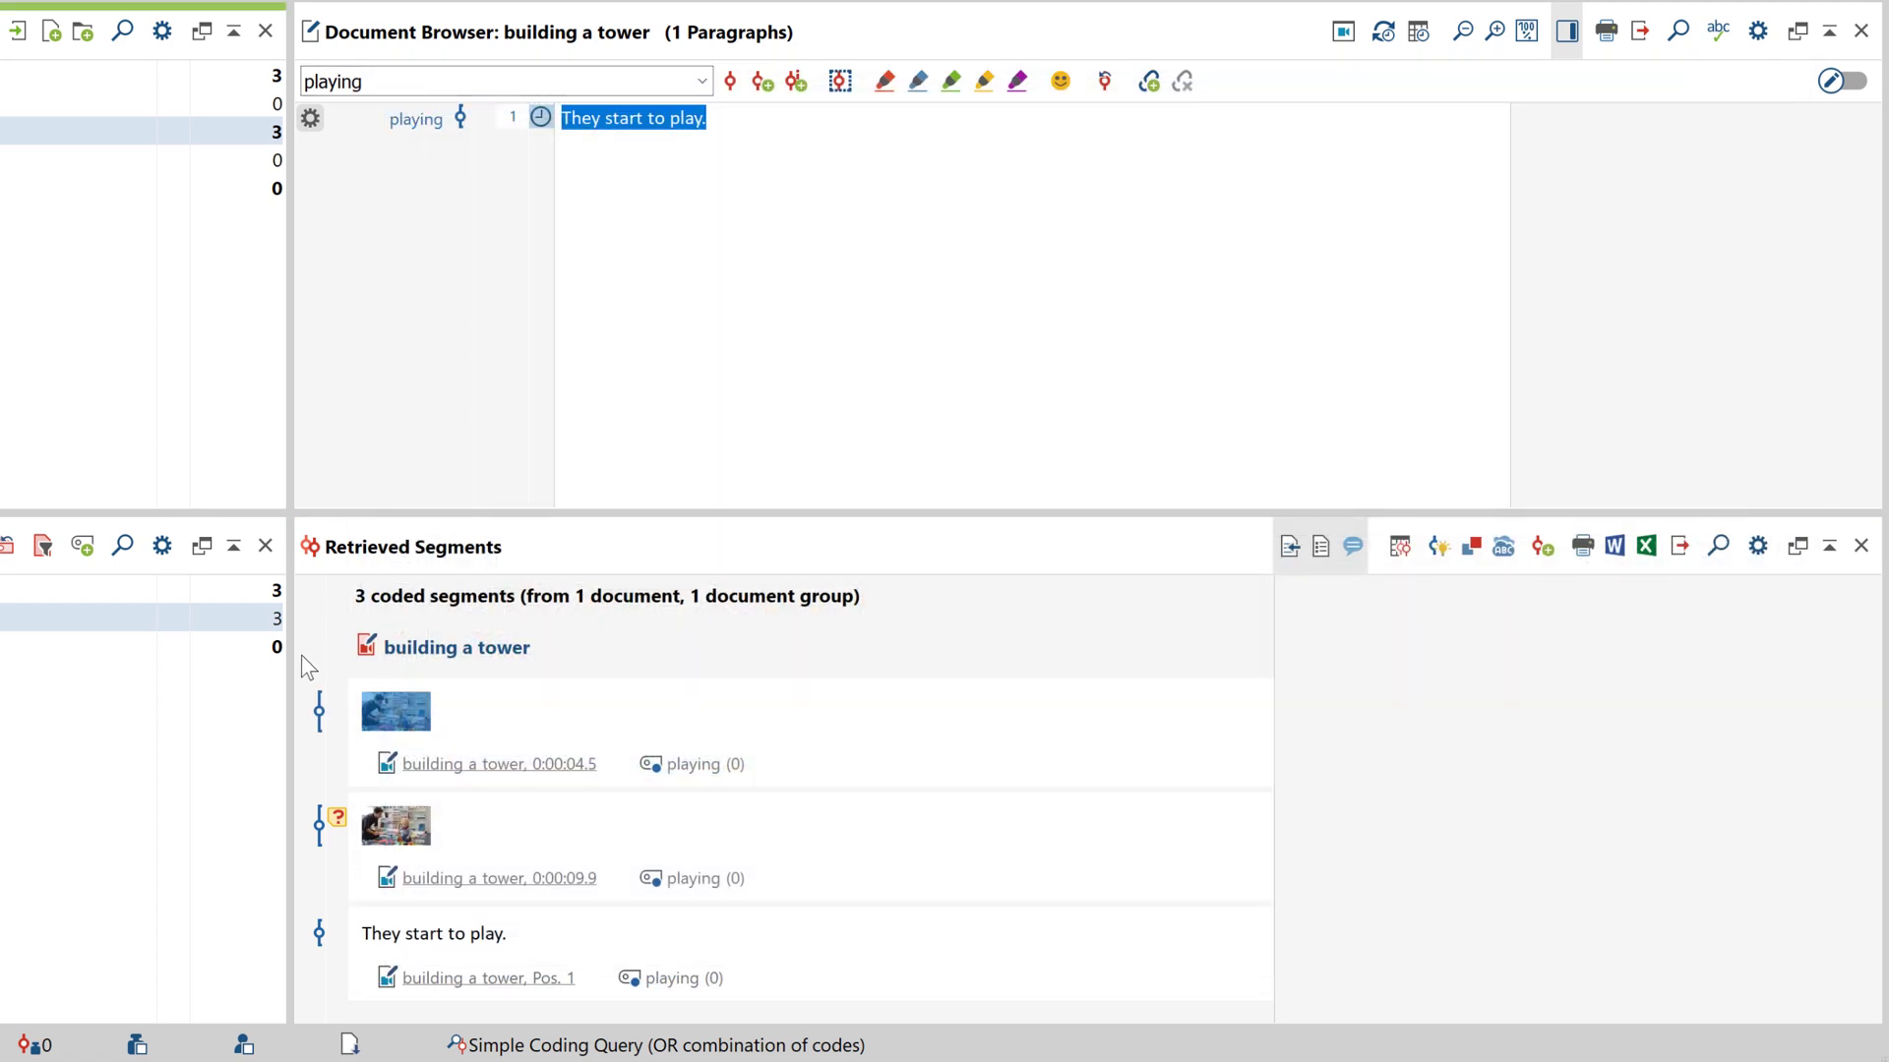
pyautogui.click(320, 710)
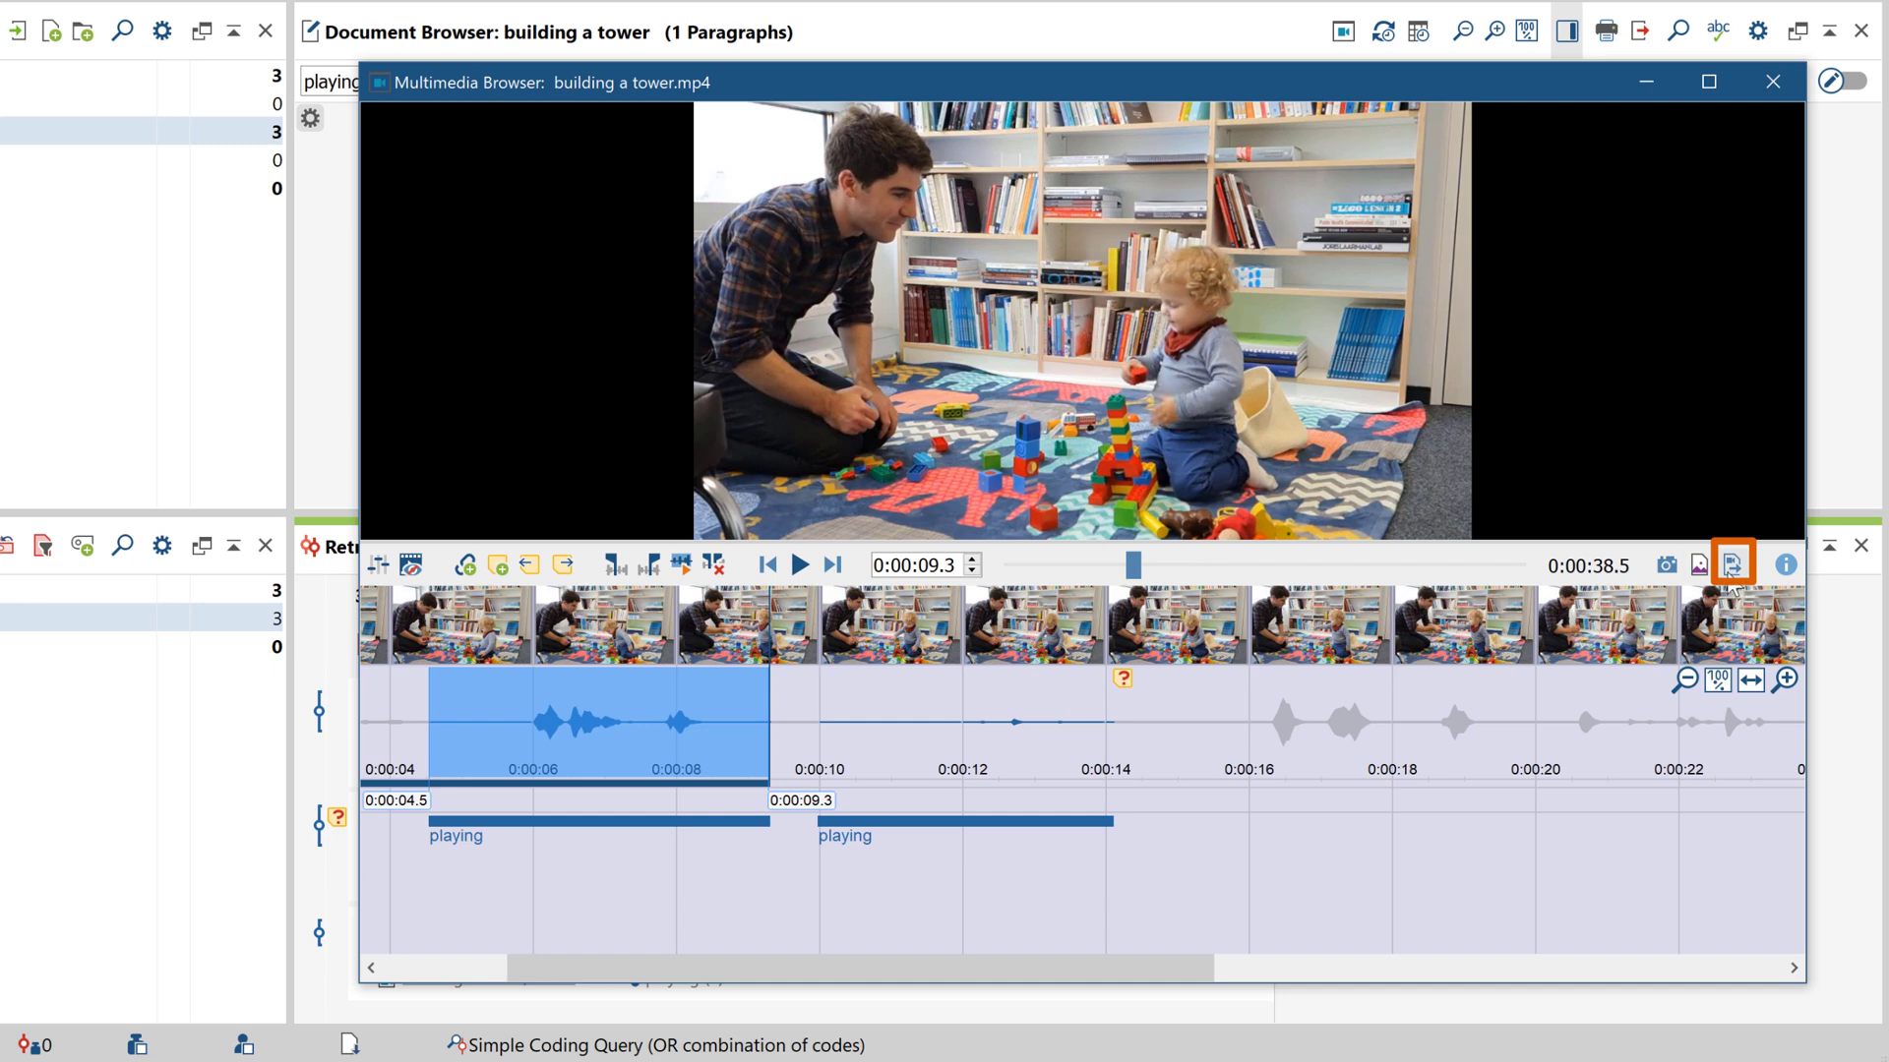
# - Export the two 'playing' coded video clips at Medium quality, 720p, into C:/My data/
pyautogui.click(1731, 568)
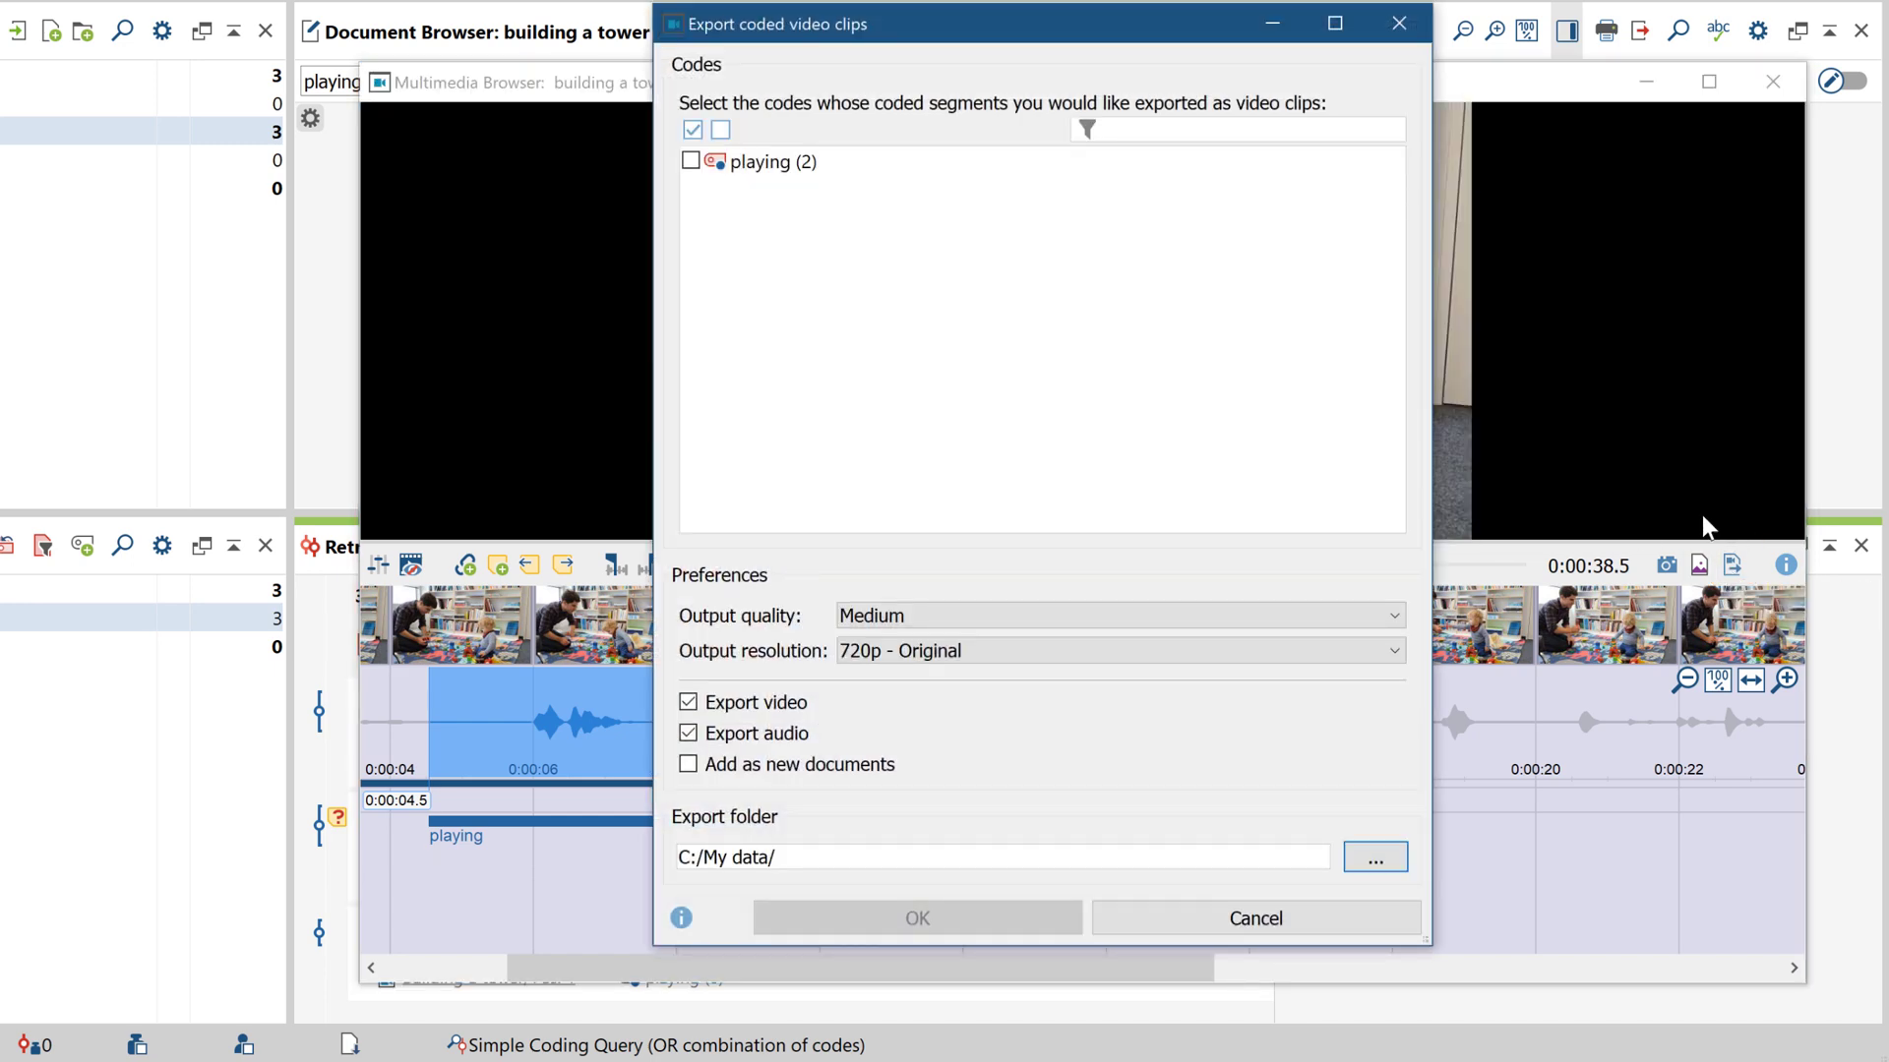
pyautogui.click(691, 162)
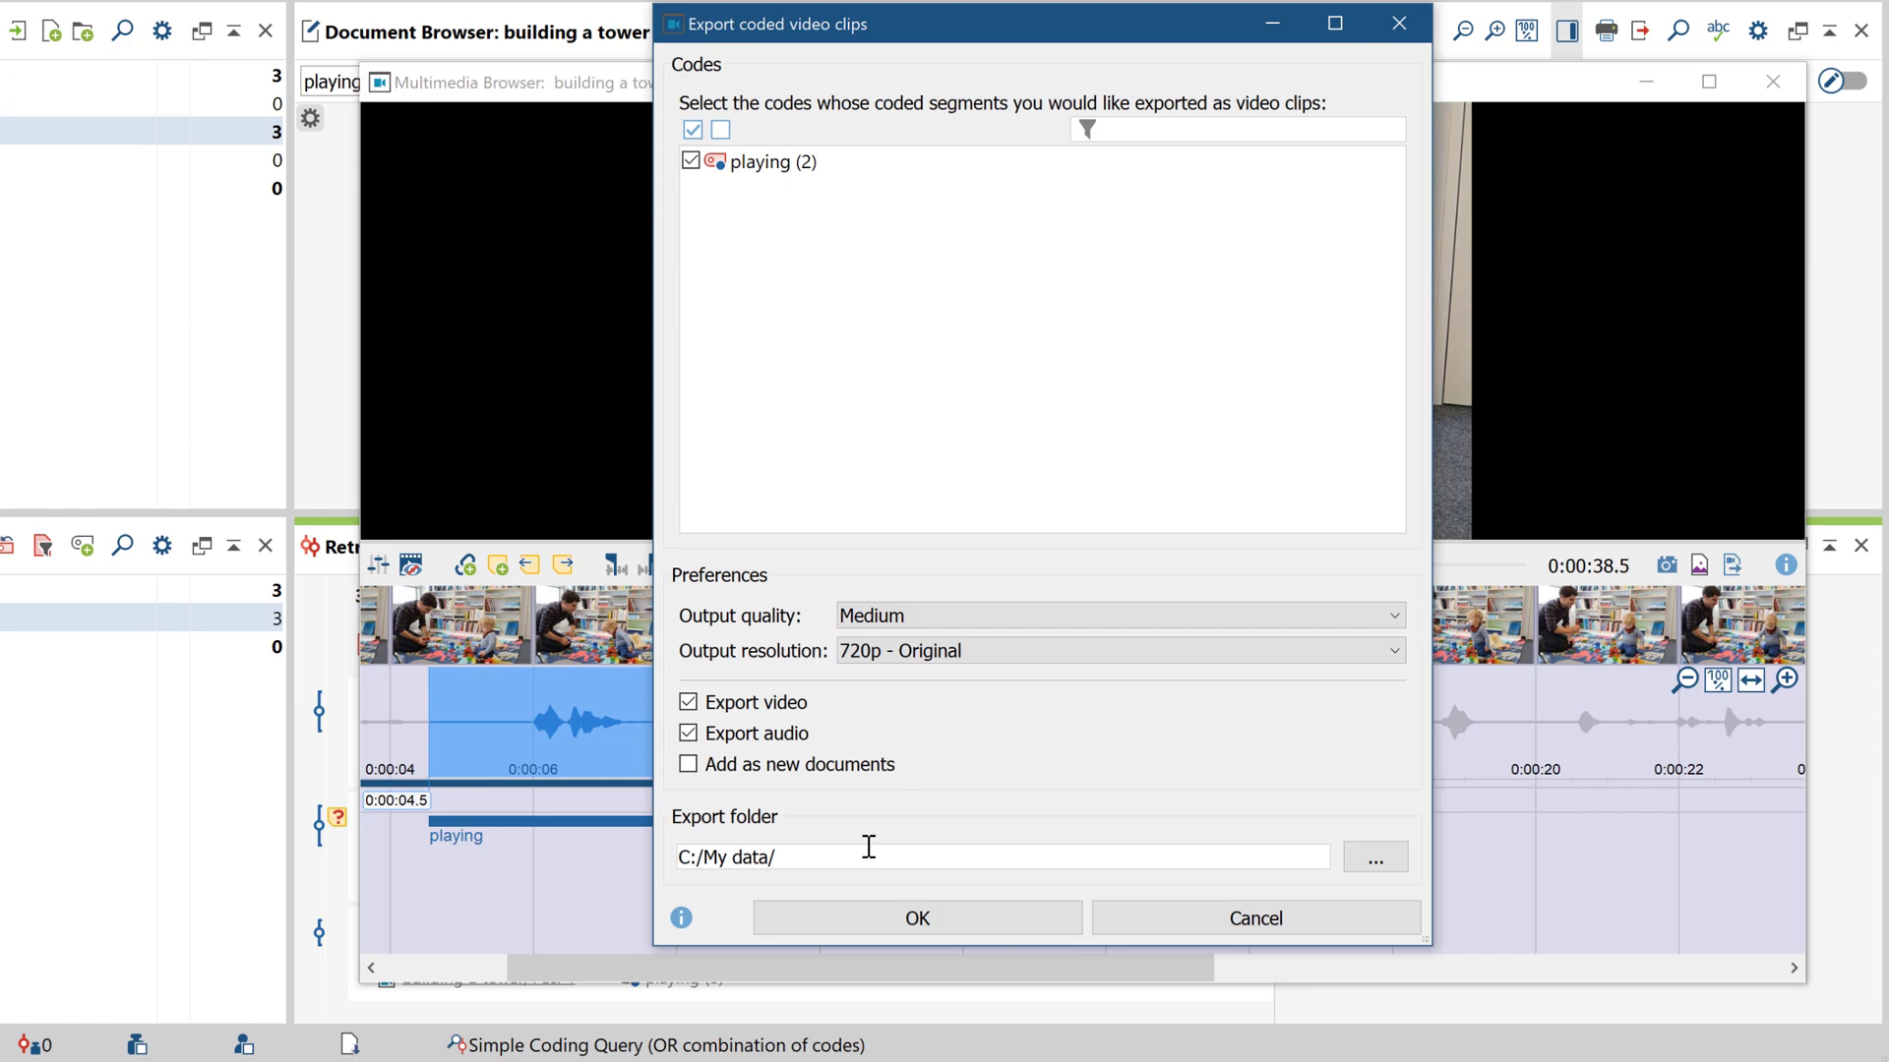
pyautogui.click(824, 929)
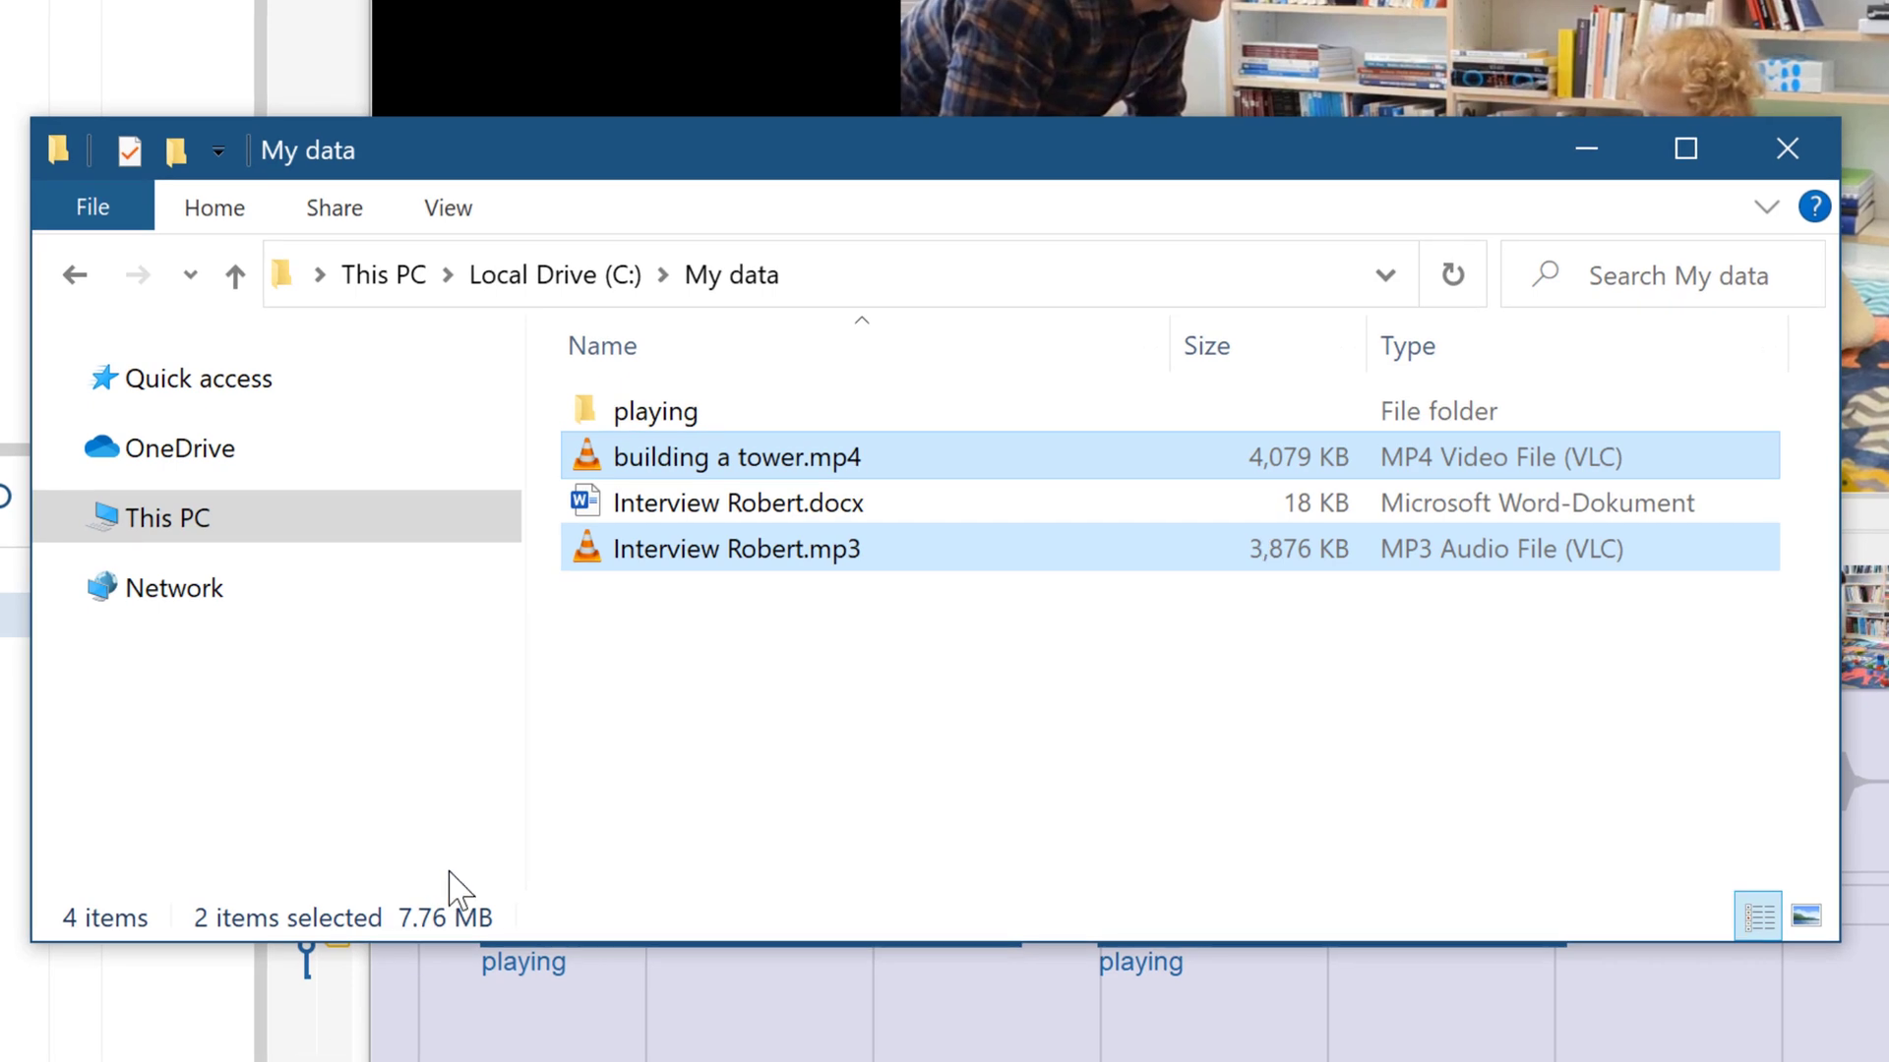
# - Open the new 'playing' folder in My data to view the two exported clips
pyautogui.doubleClick(633, 413)
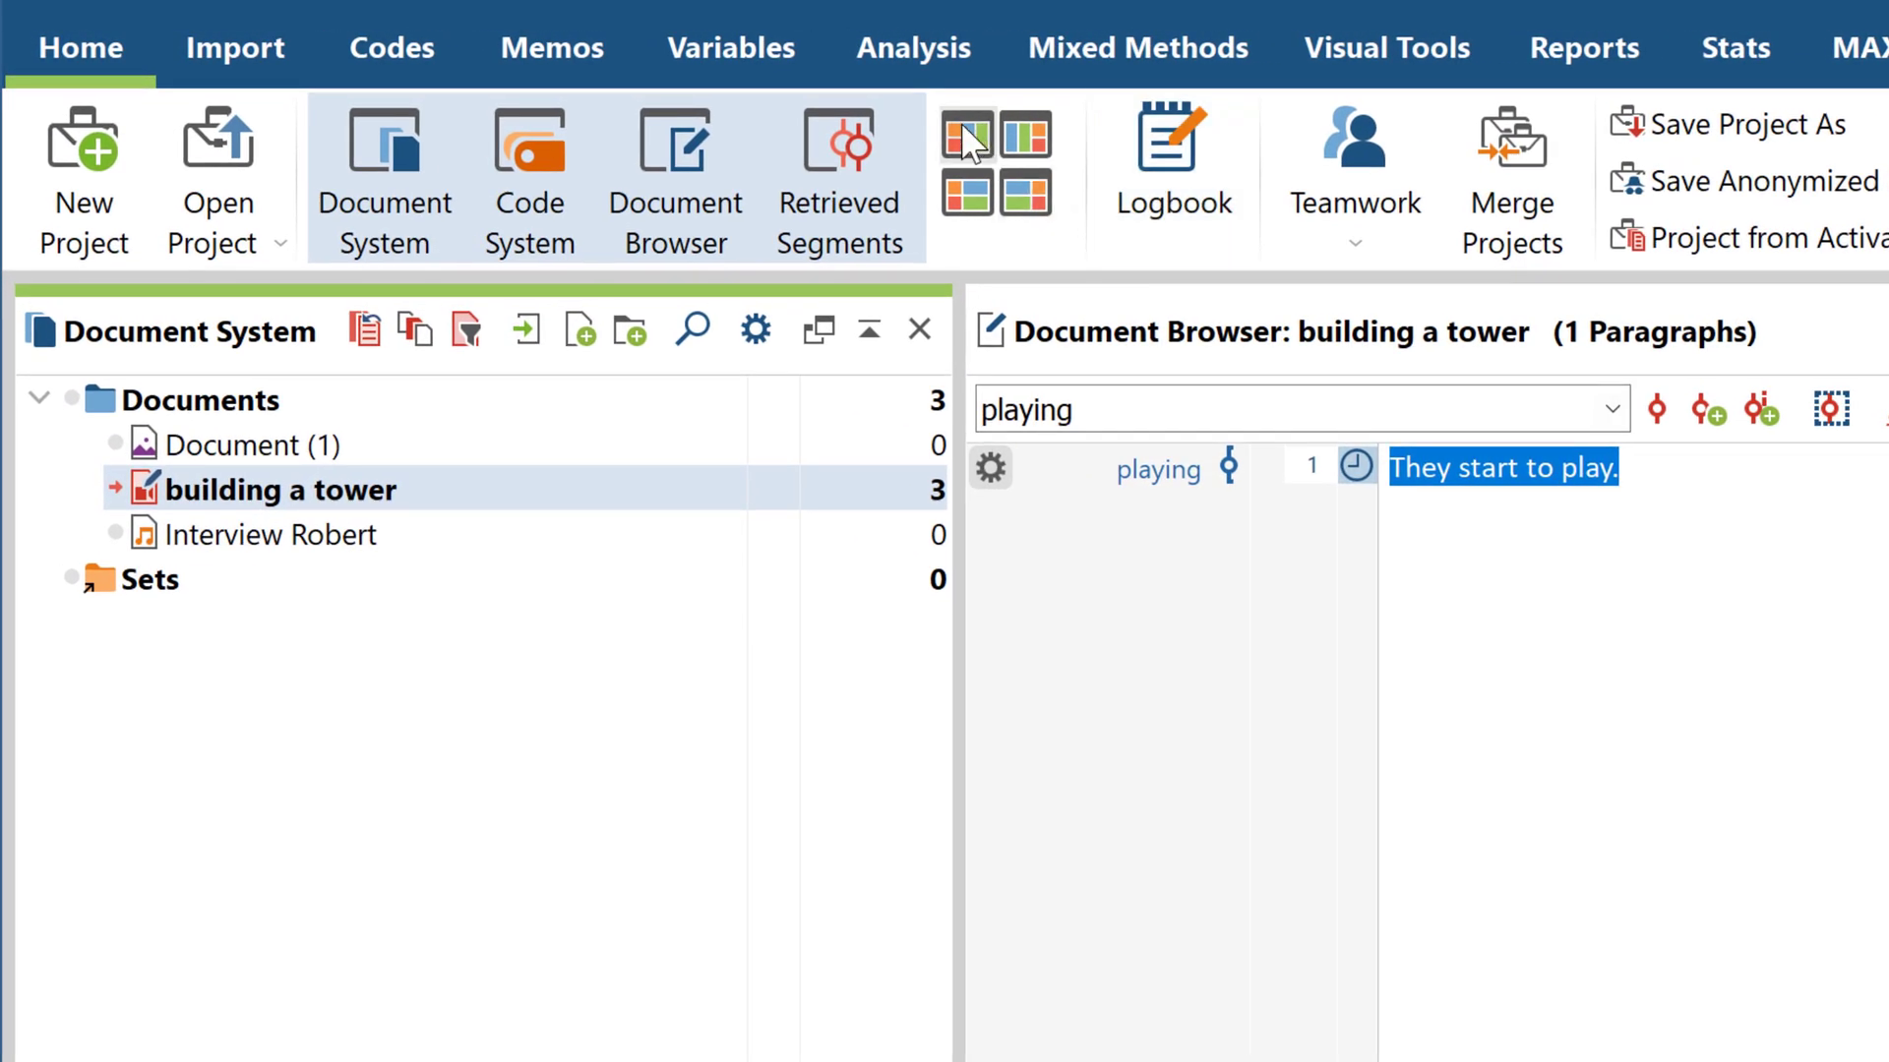
# - Bring up the Video Interview project with Interview with Mai.mp4 in the Multimedia Browser
pyautogui.click(914, 75)
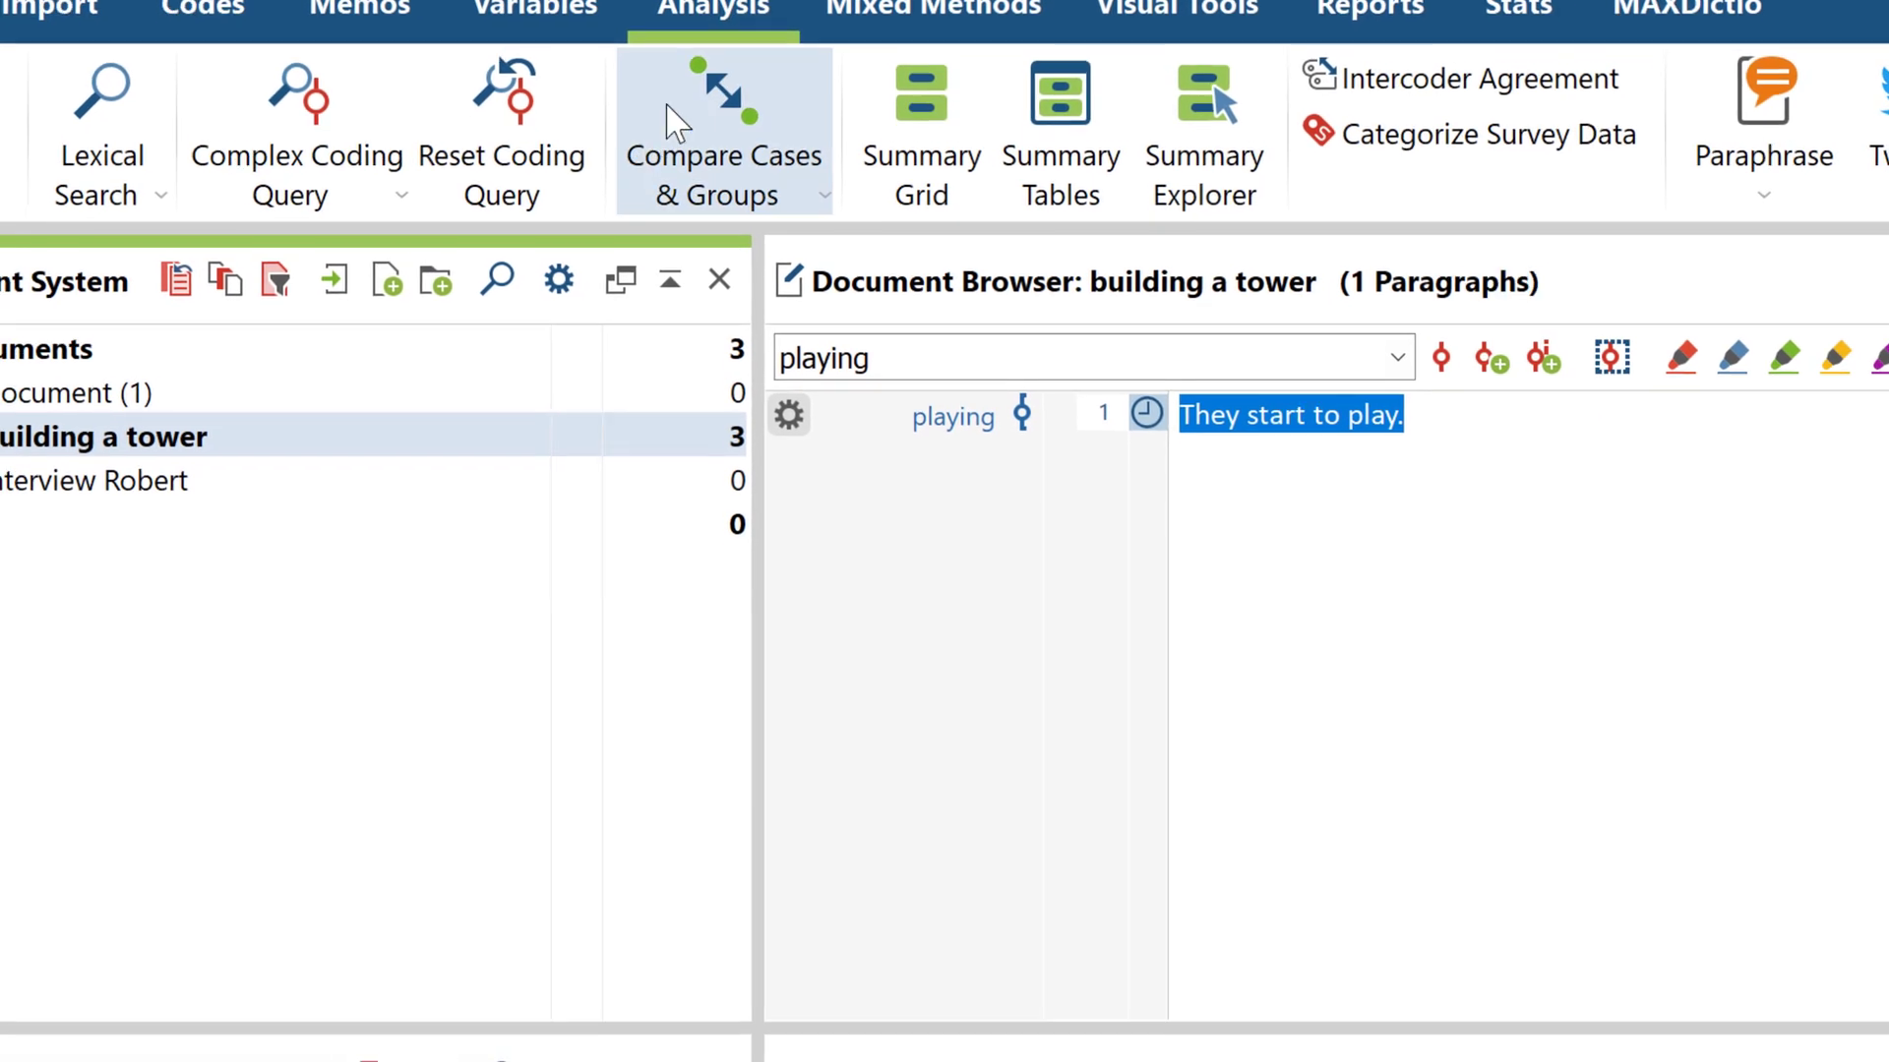
pyautogui.rightClick(212, 480)
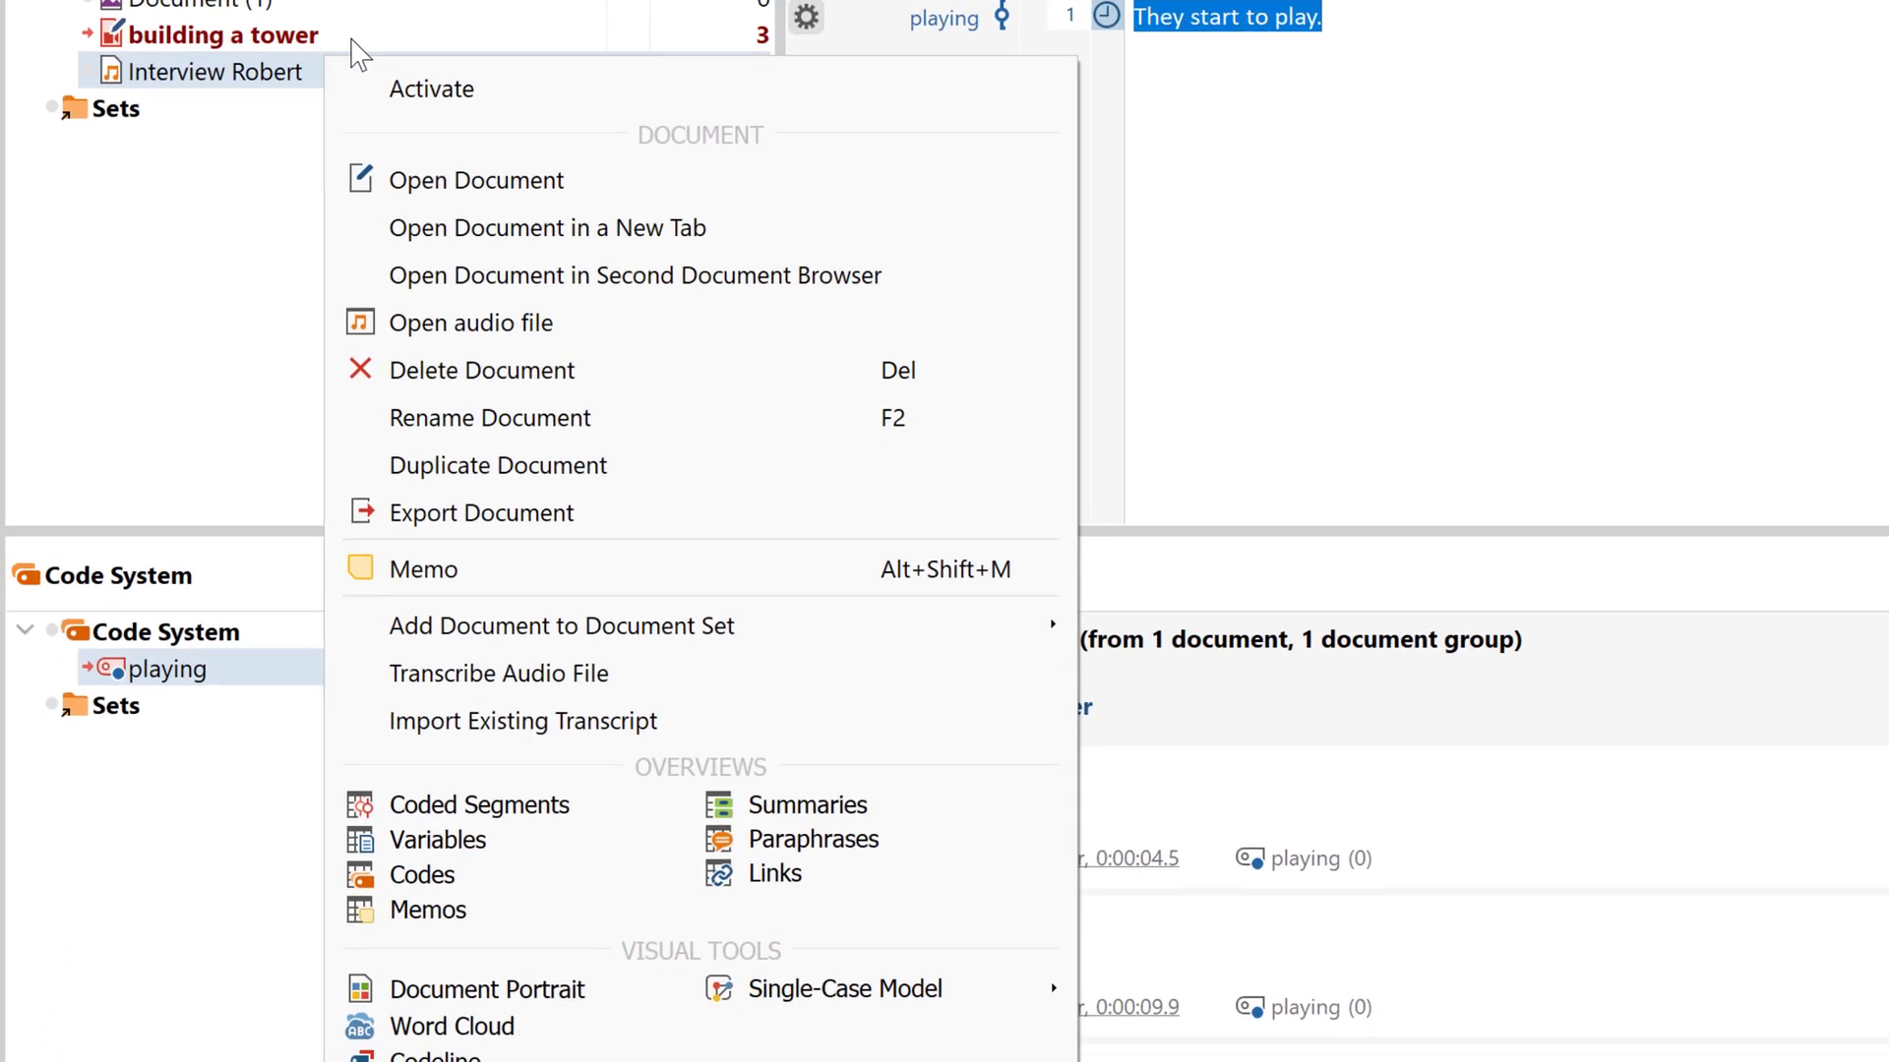
pyautogui.click(443, 1011)
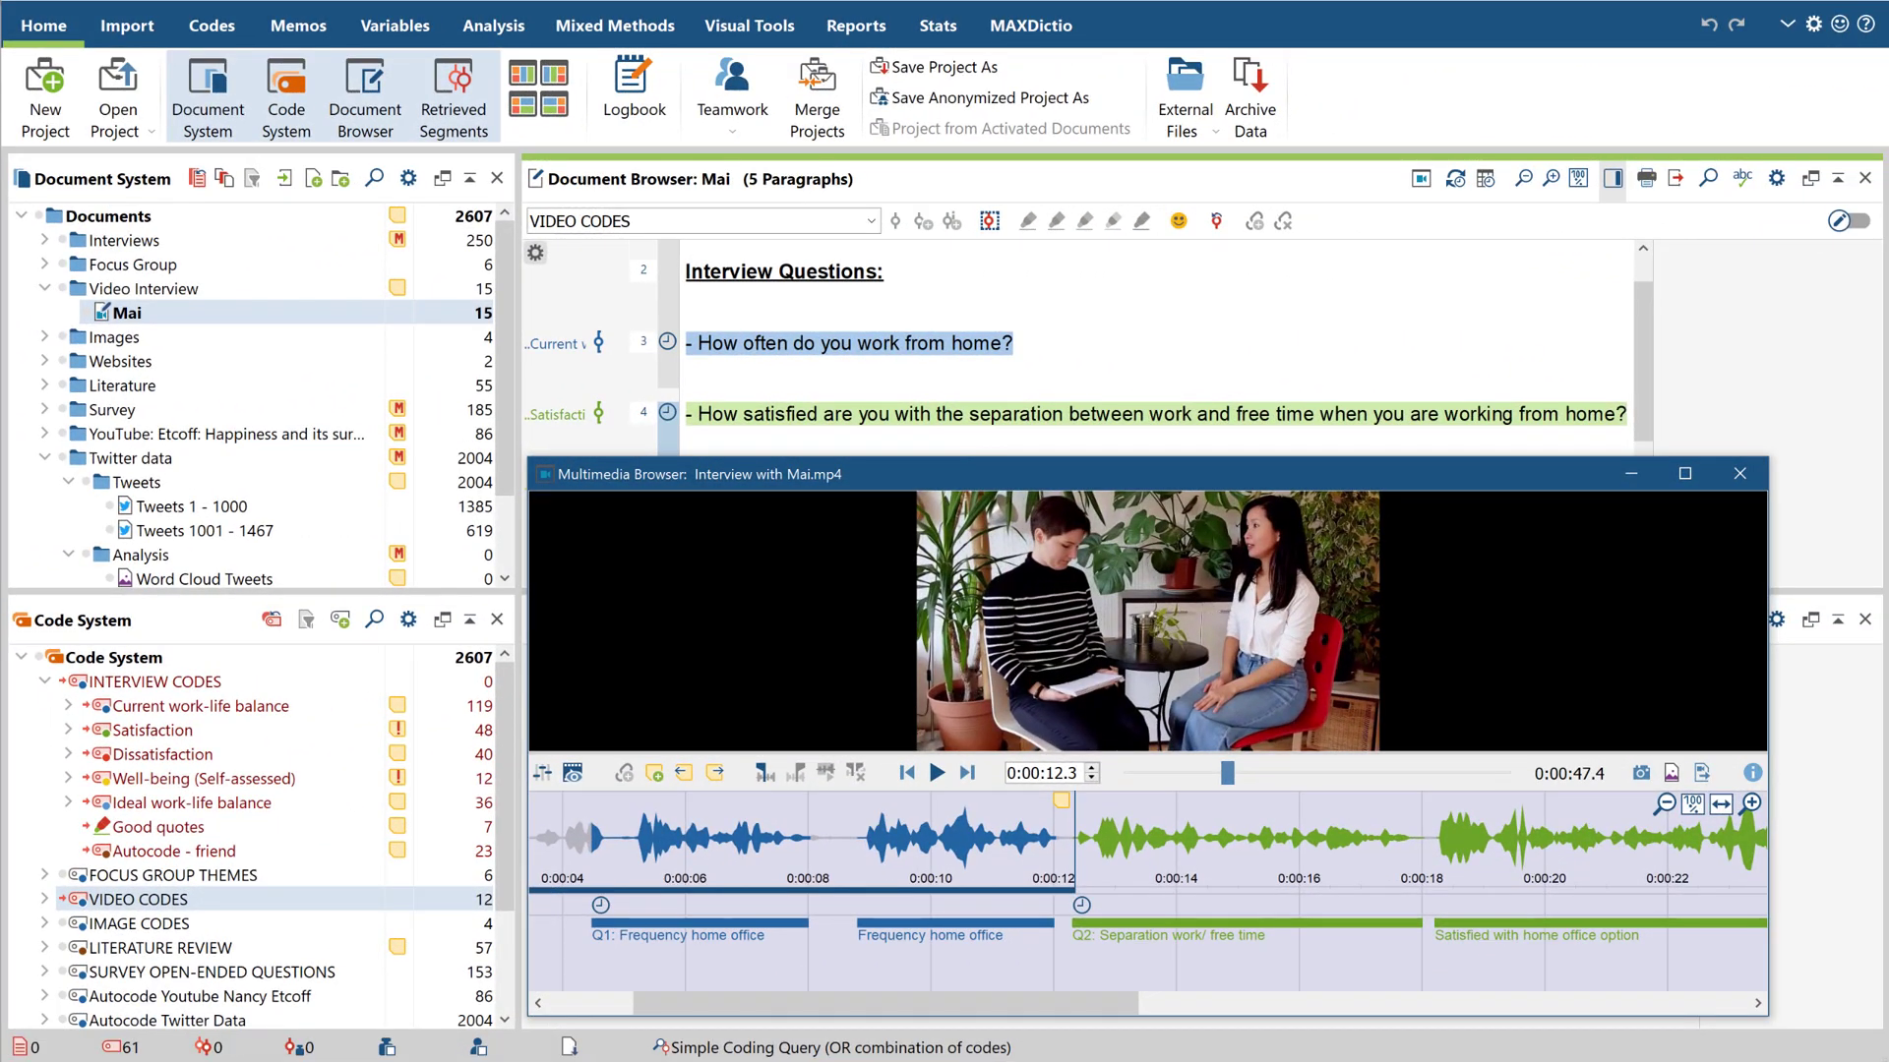
# - Close the video player and create a Document Portrait of Mai's interview from its activated codes
pyautogui.click(1740, 477)
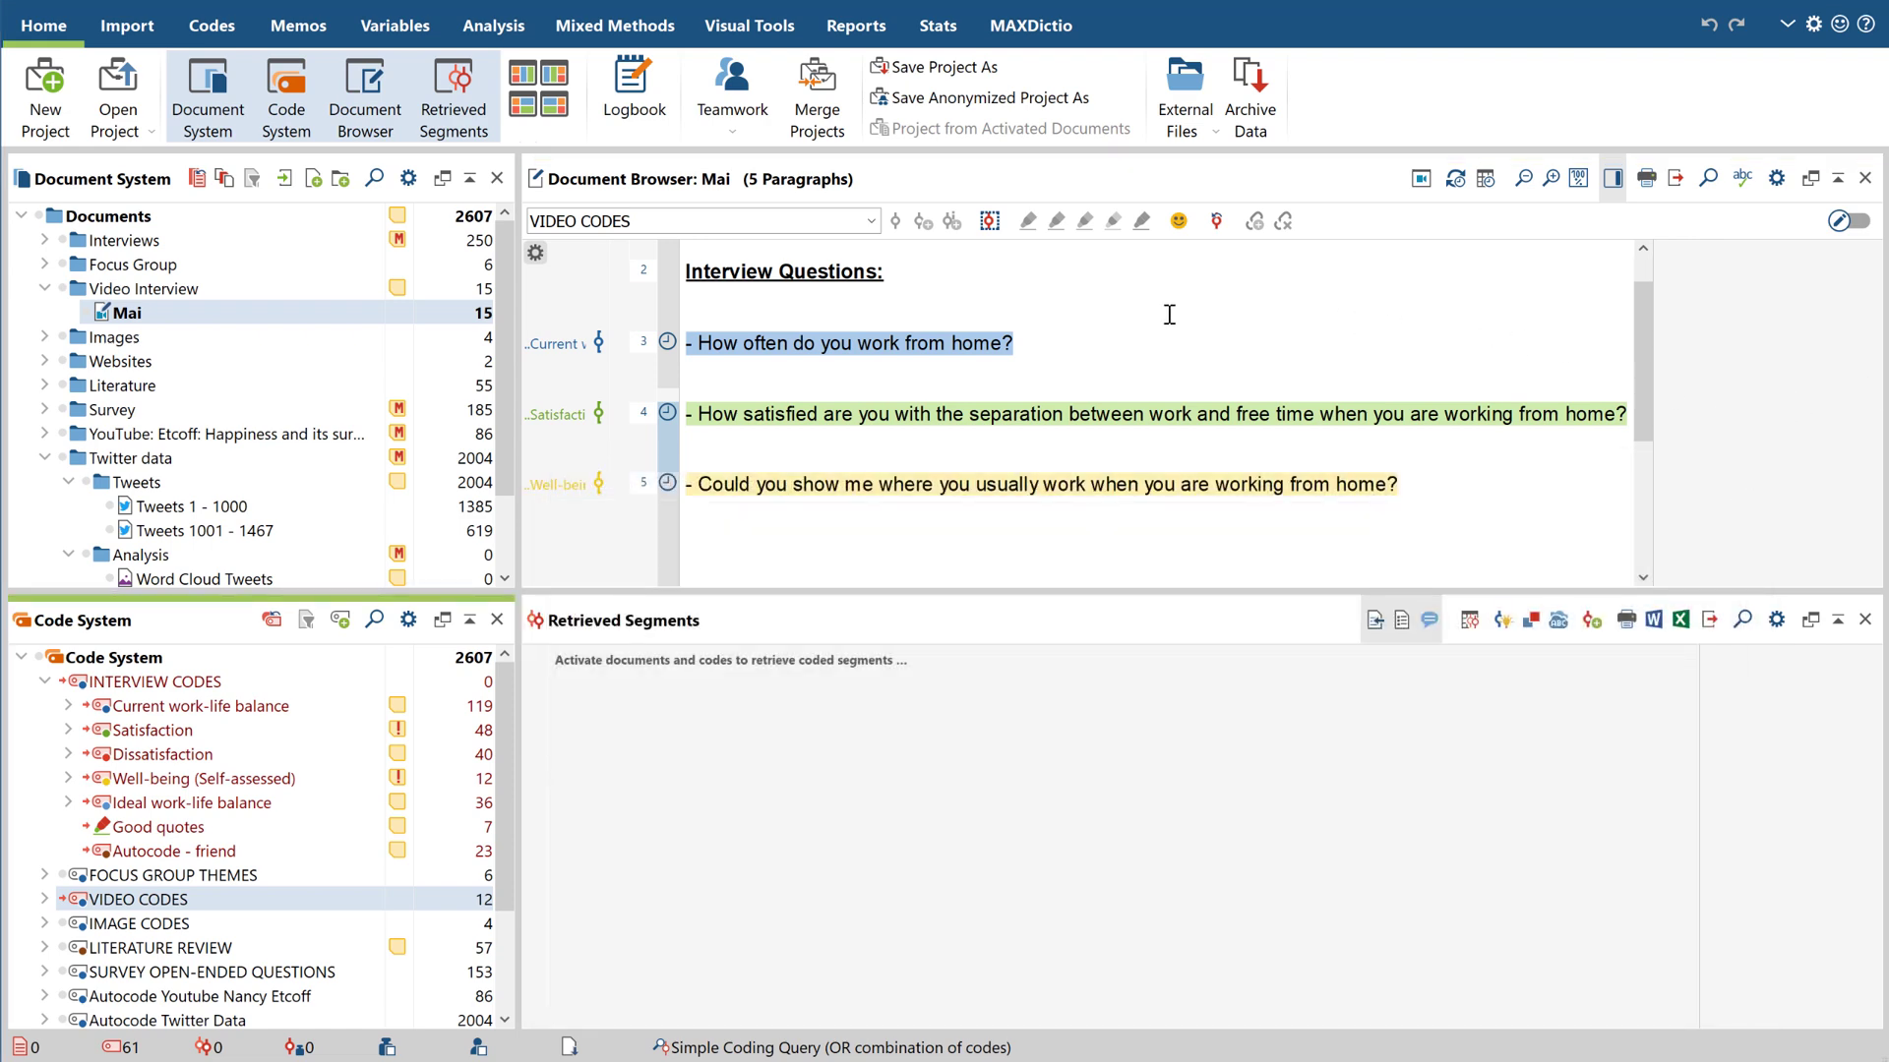
pyautogui.rightClick(313, 317)
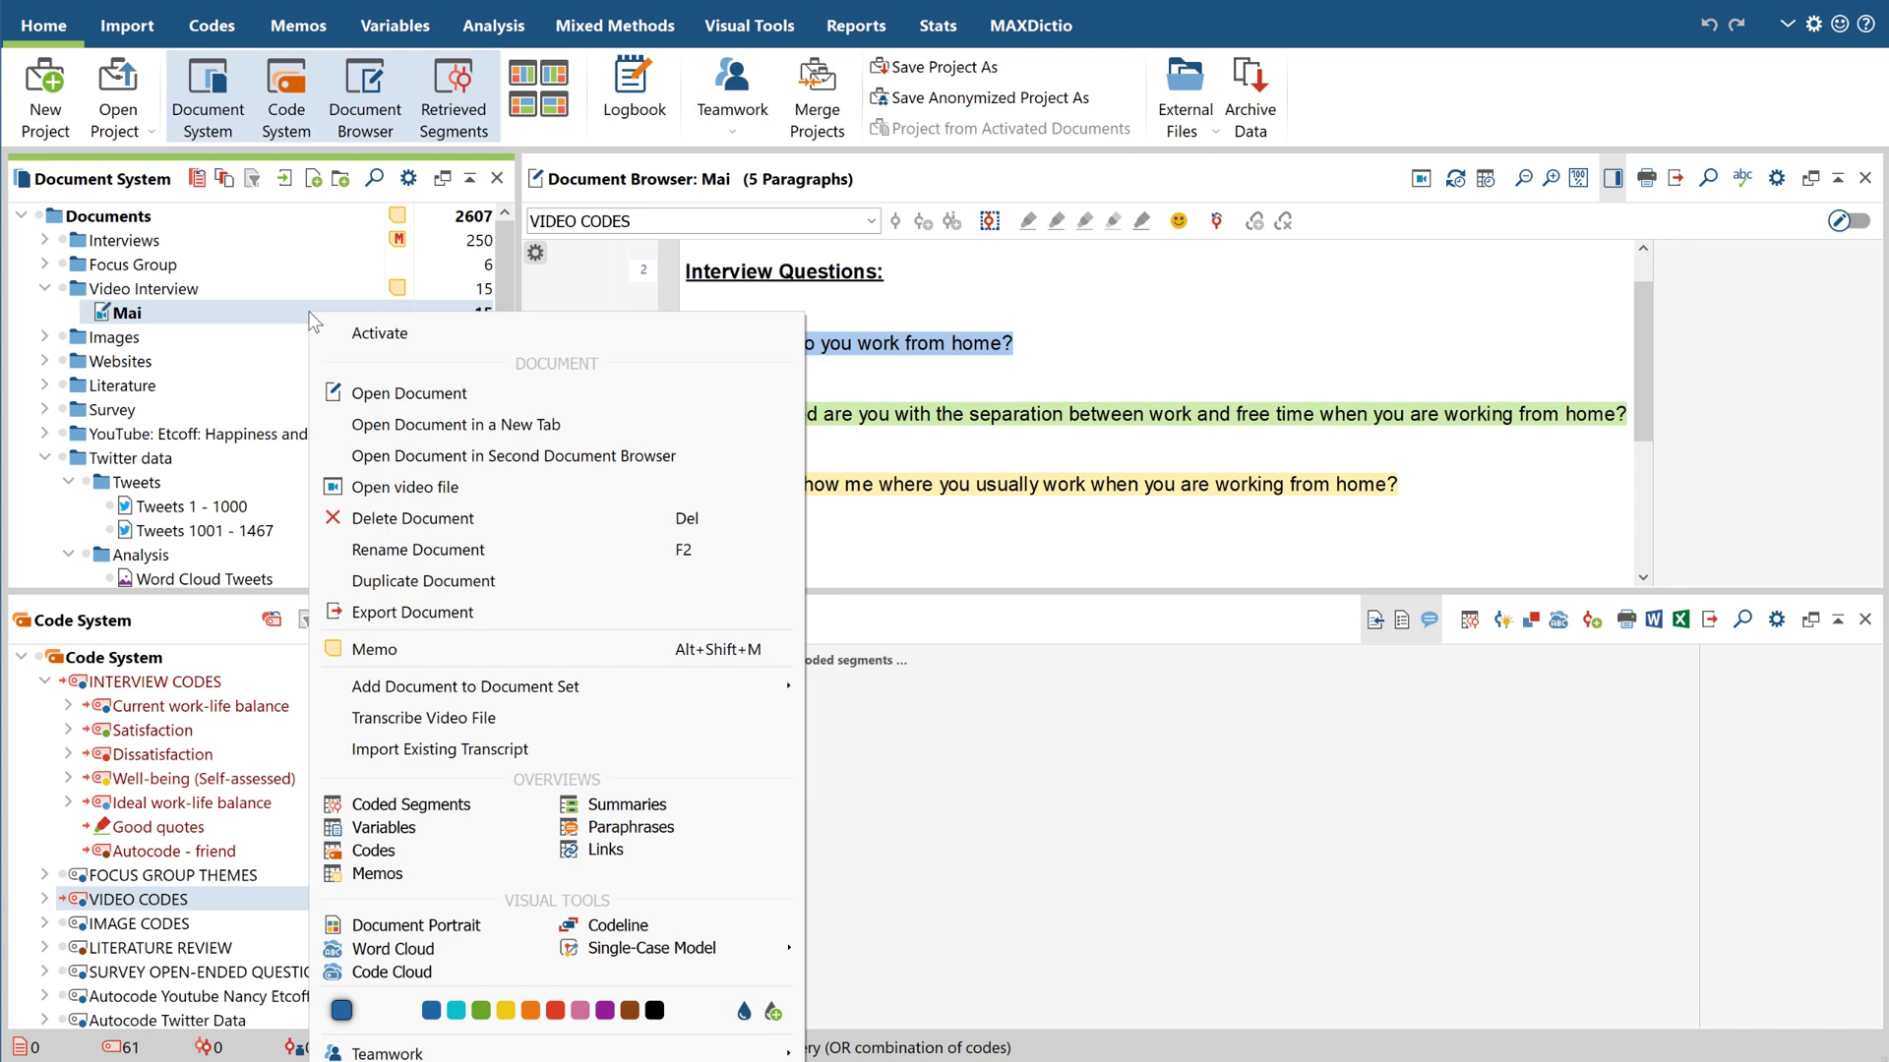
pyautogui.click(349, 925)
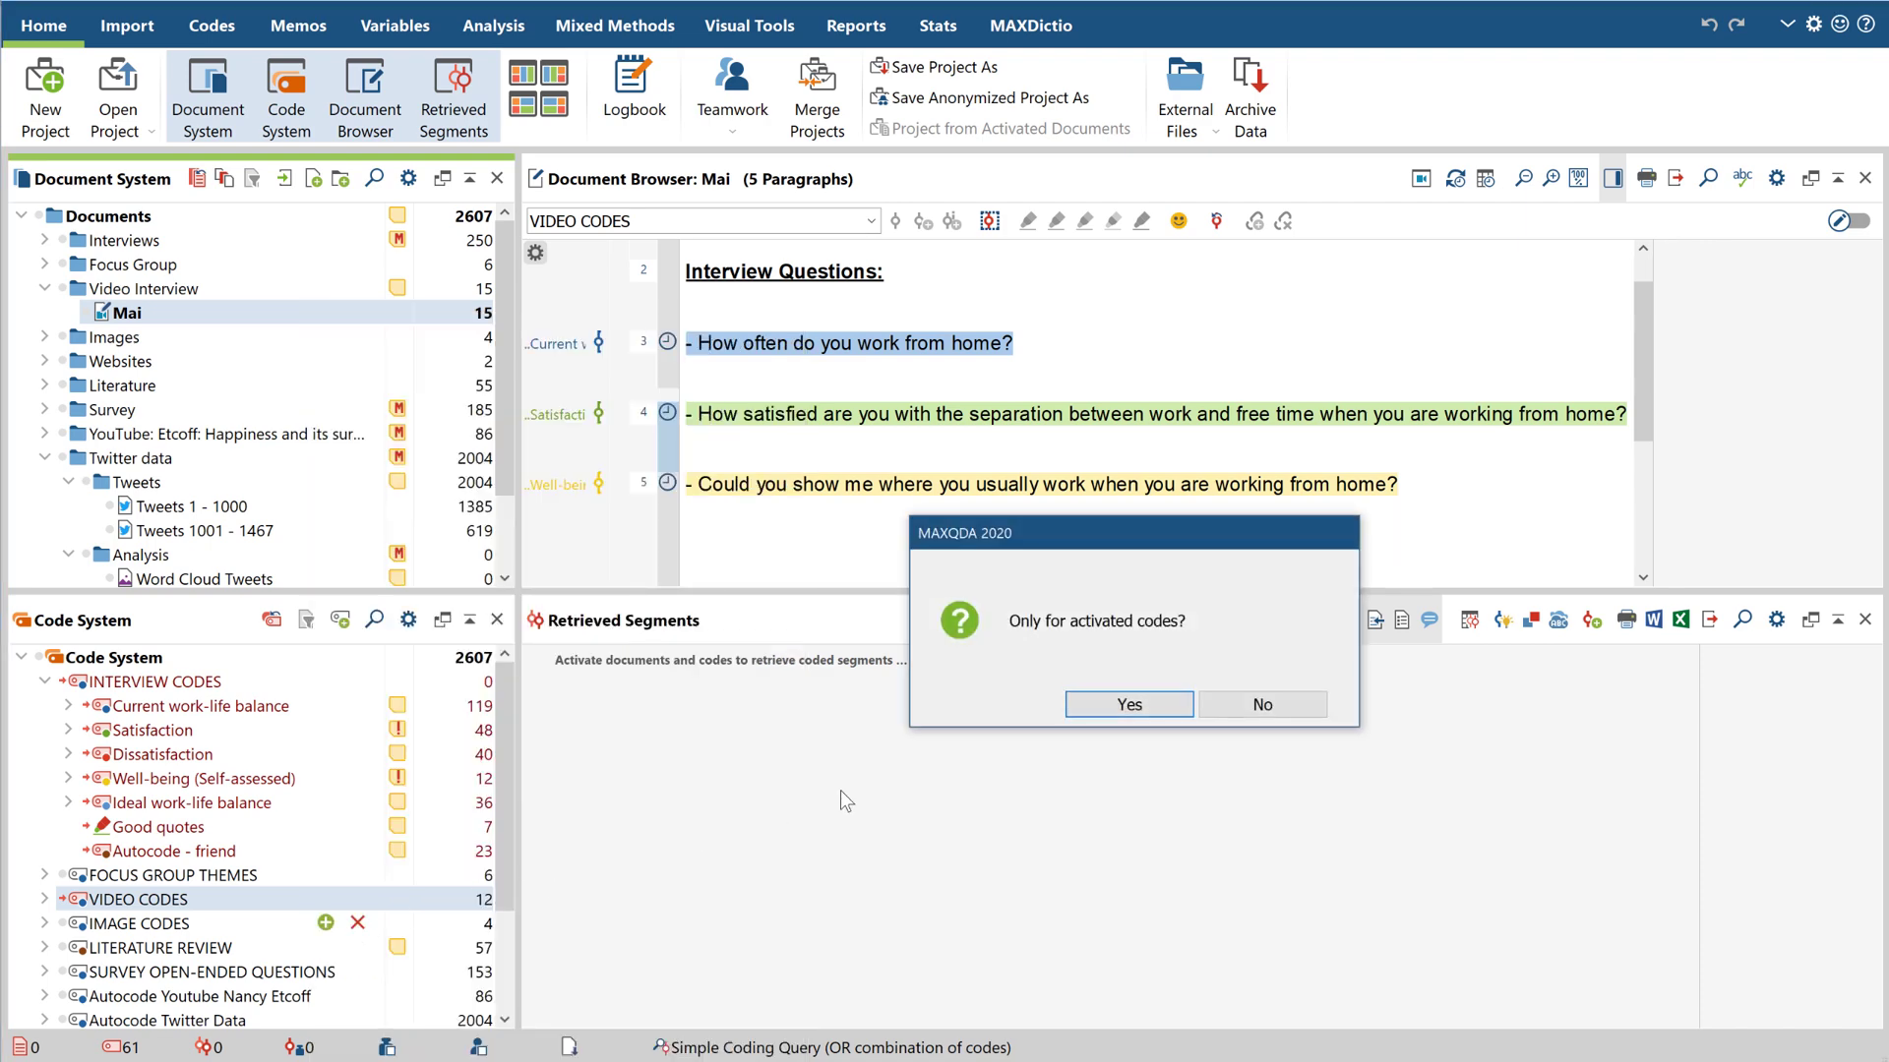
pyautogui.click(1092, 704)
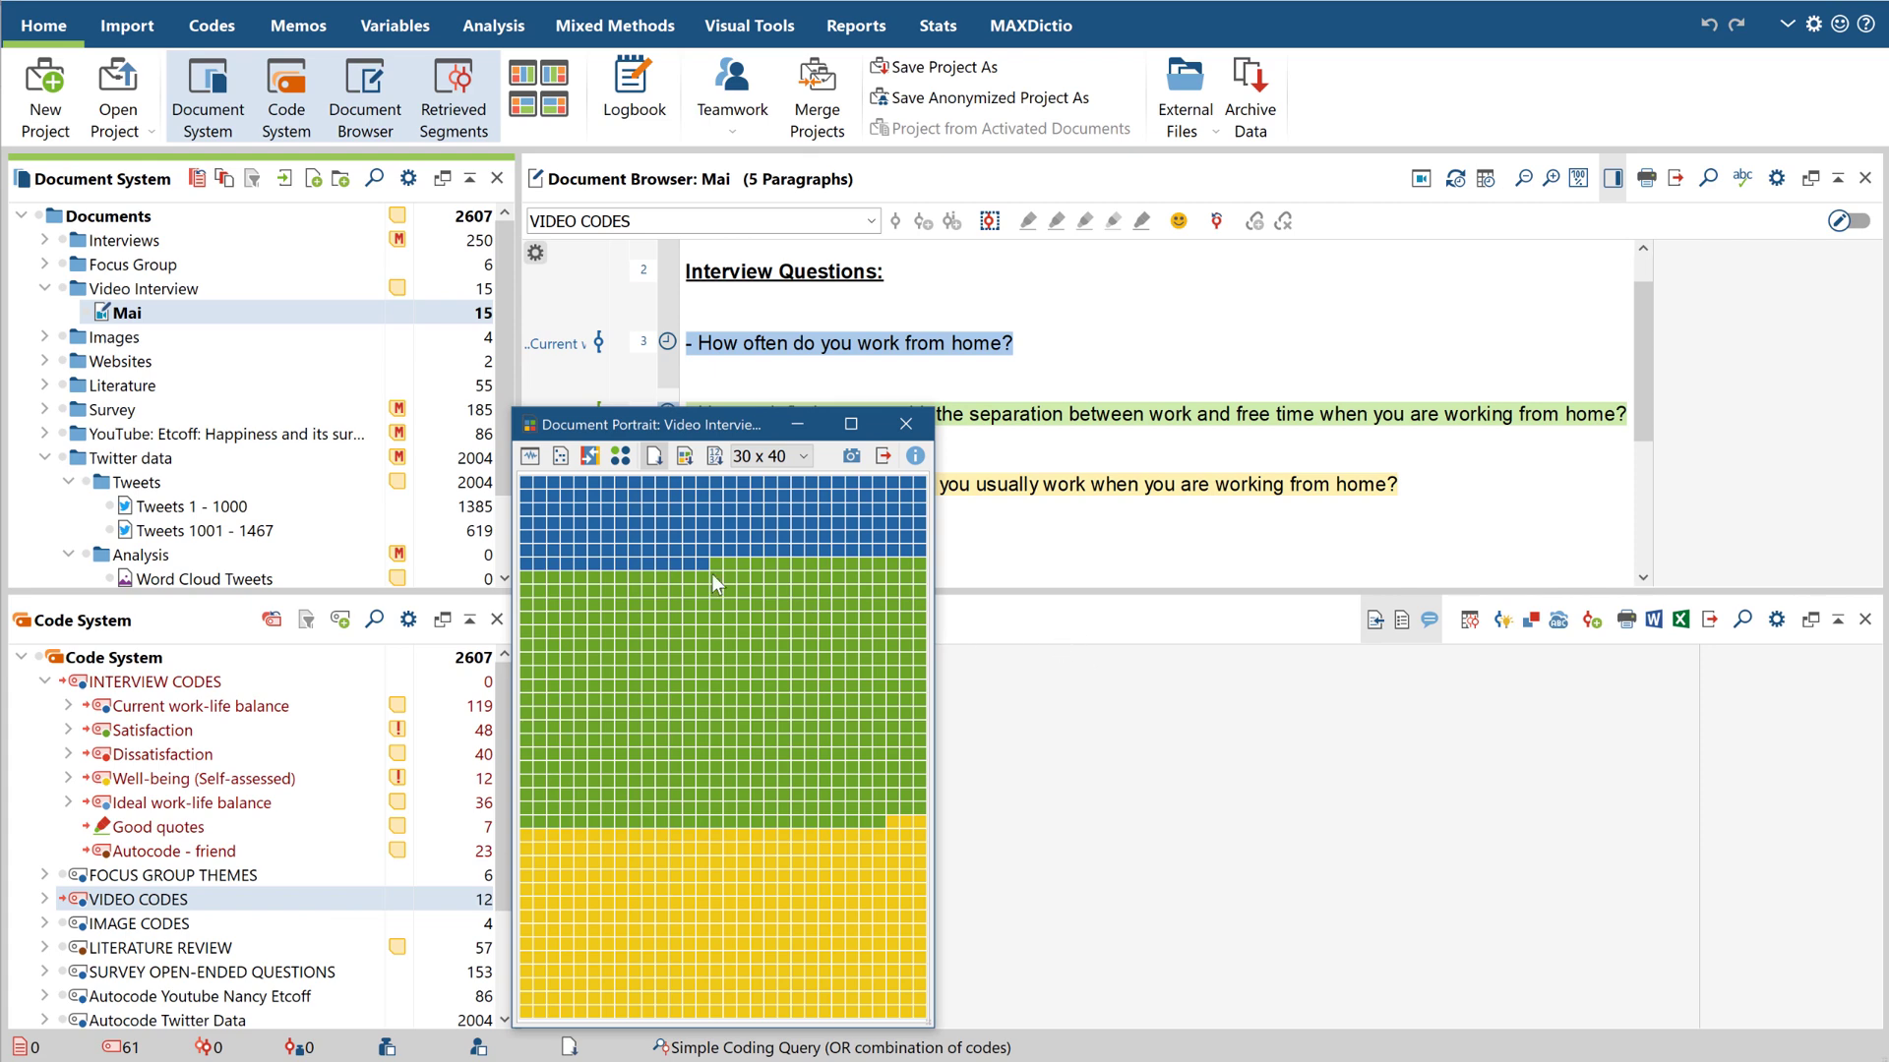
pyautogui.click(566, 466)
pyautogui.click(568, 466)
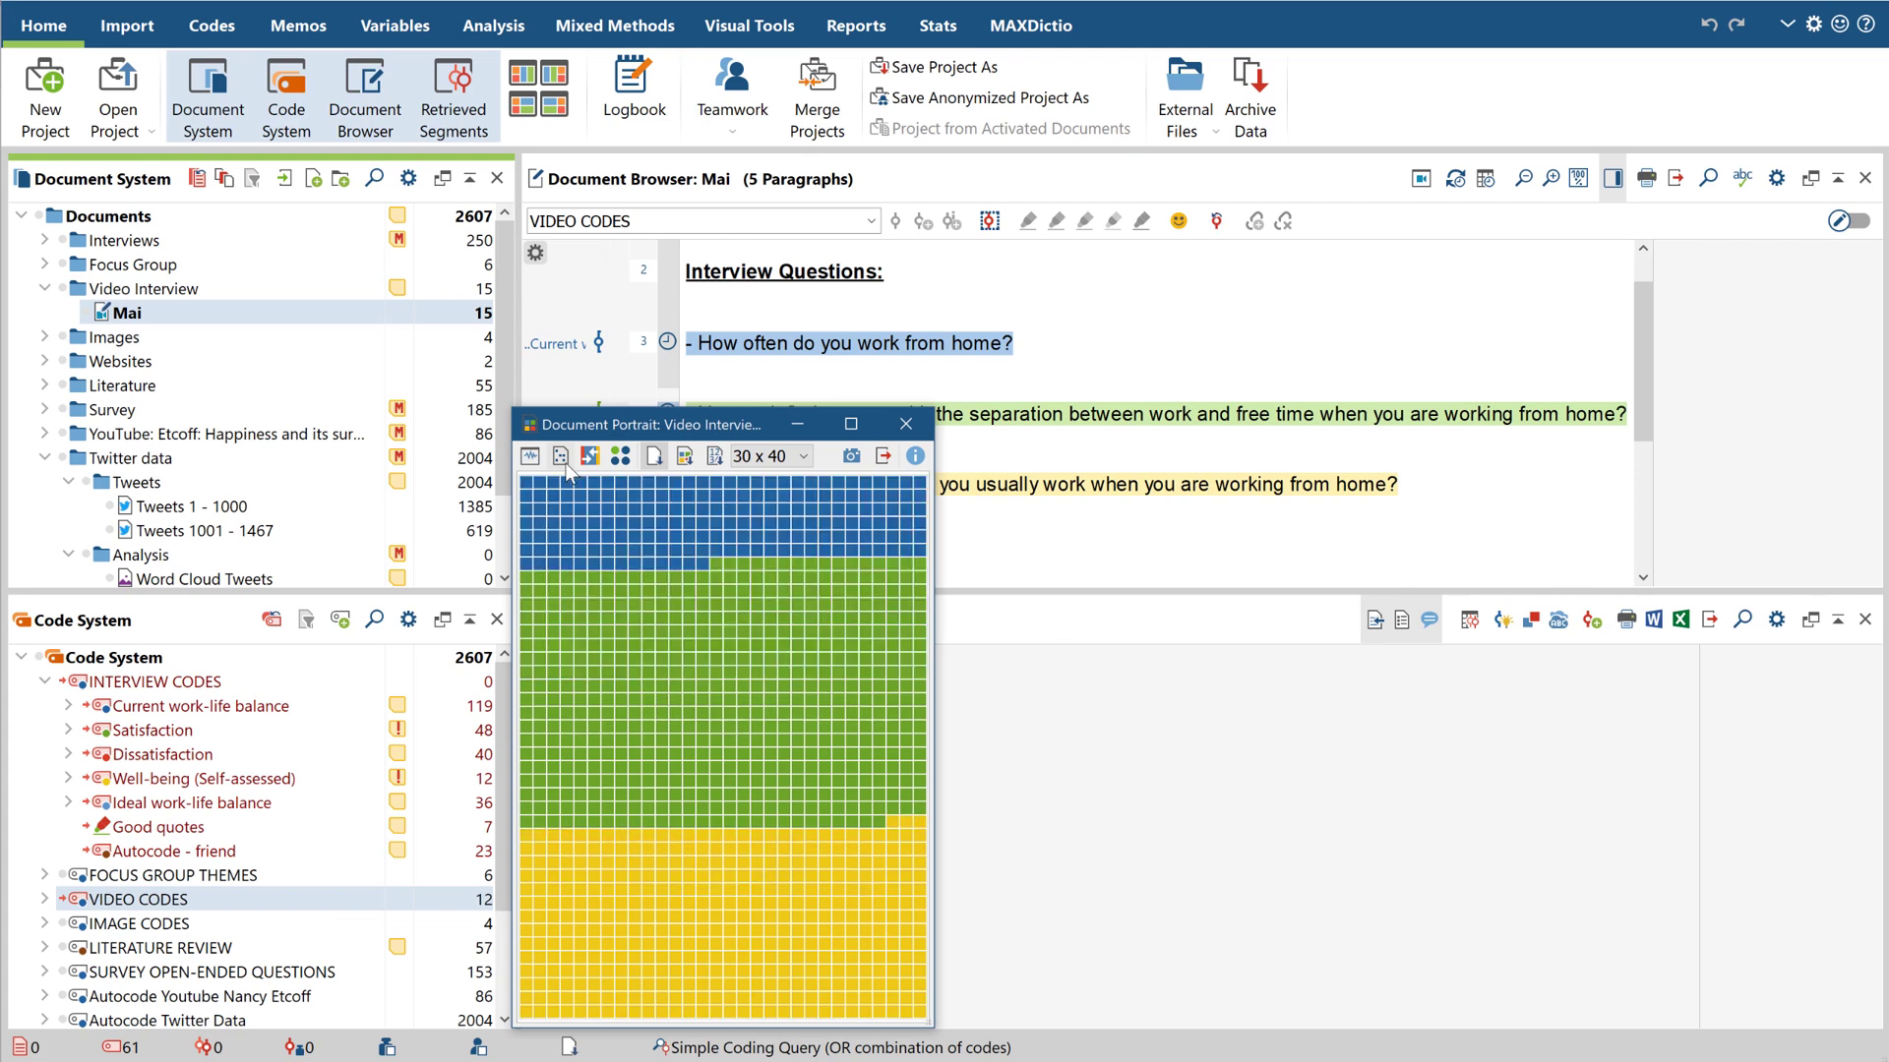
# - Create a Codeline of Mai's coded passages with the default options
pyautogui.rightClick(289, 310)
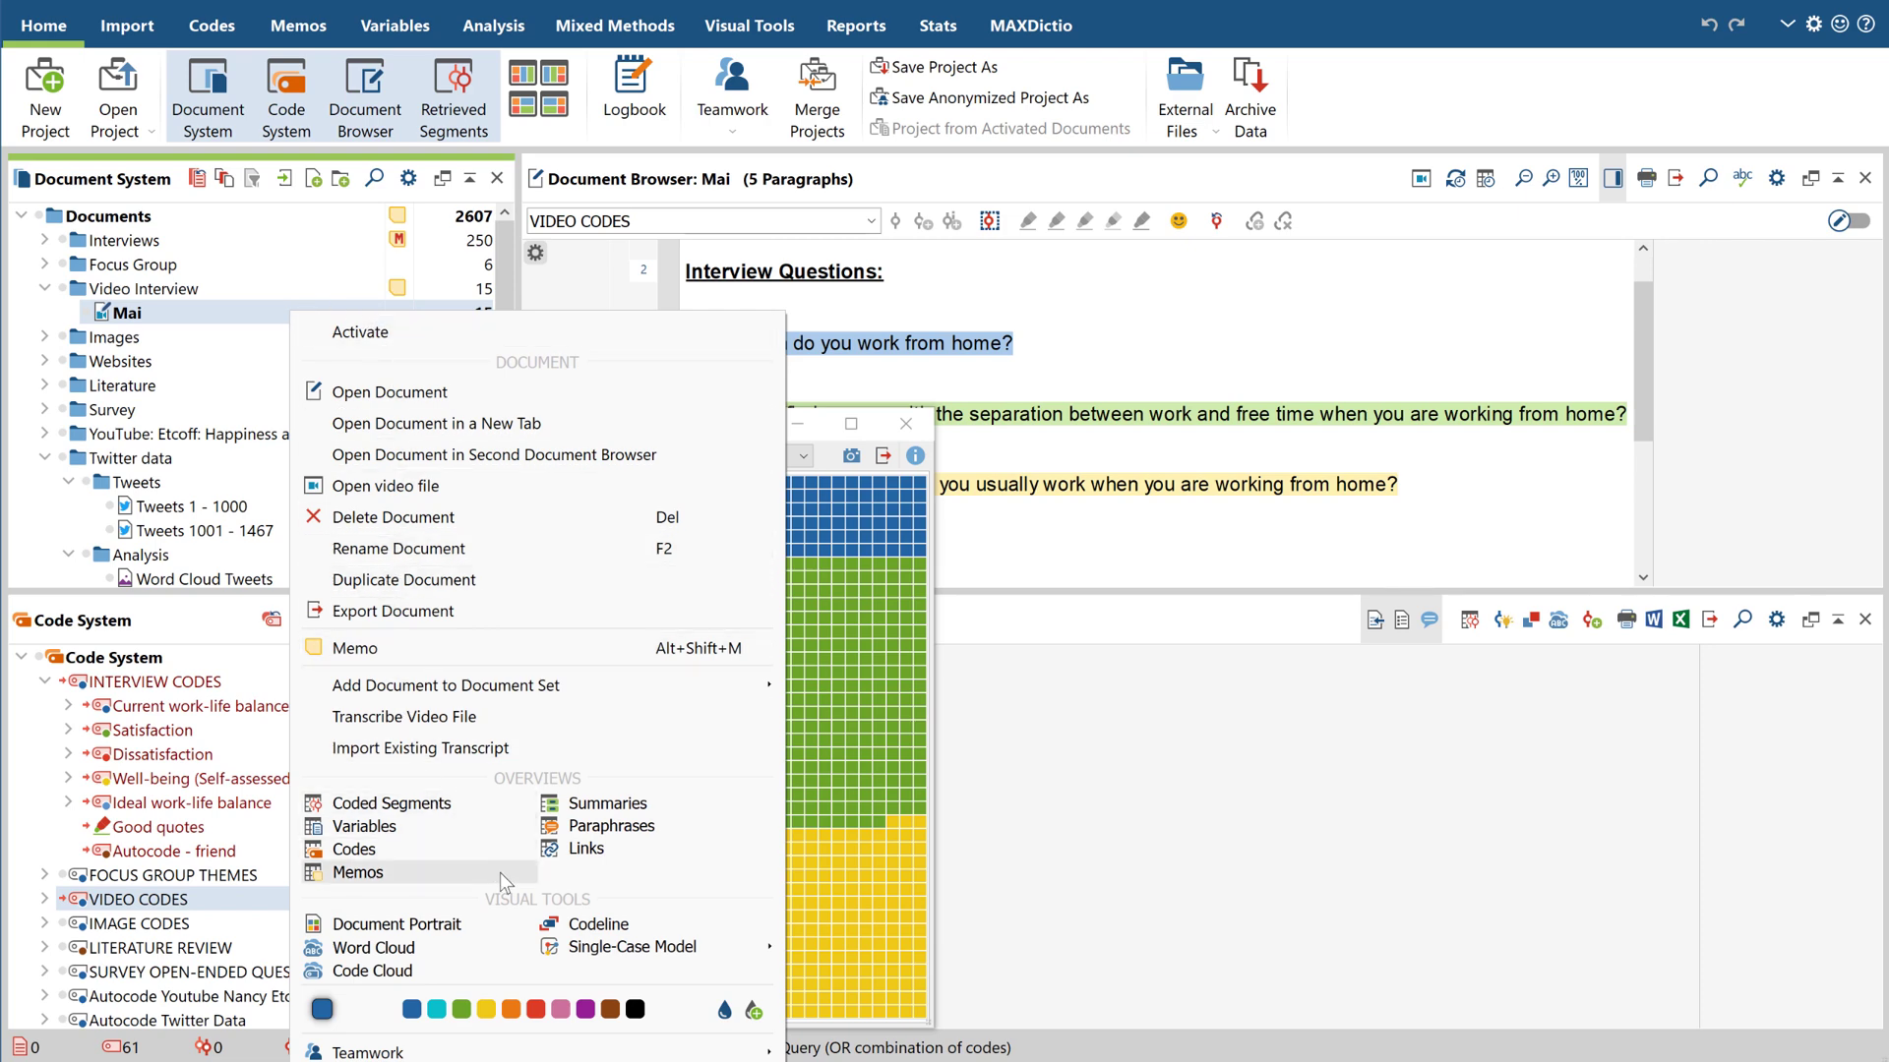
pyautogui.click(602, 929)
pyautogui.click(880, 587)
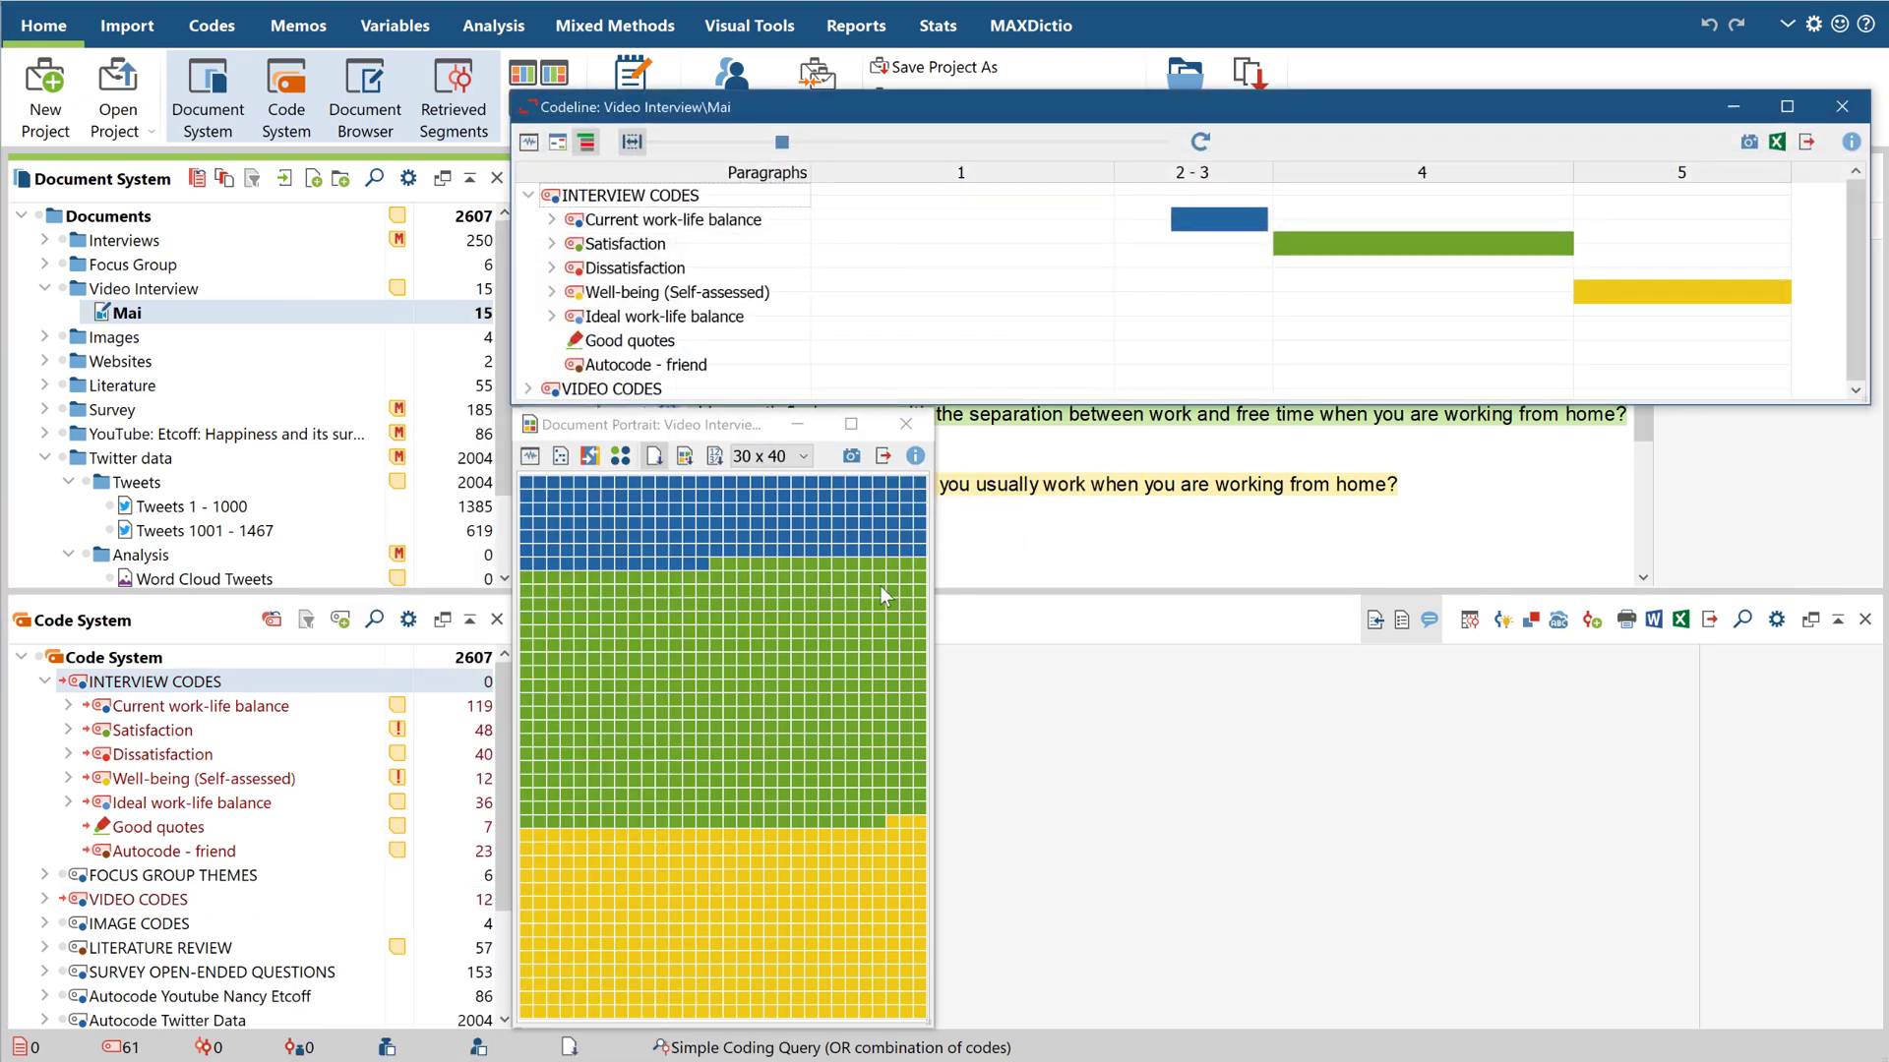